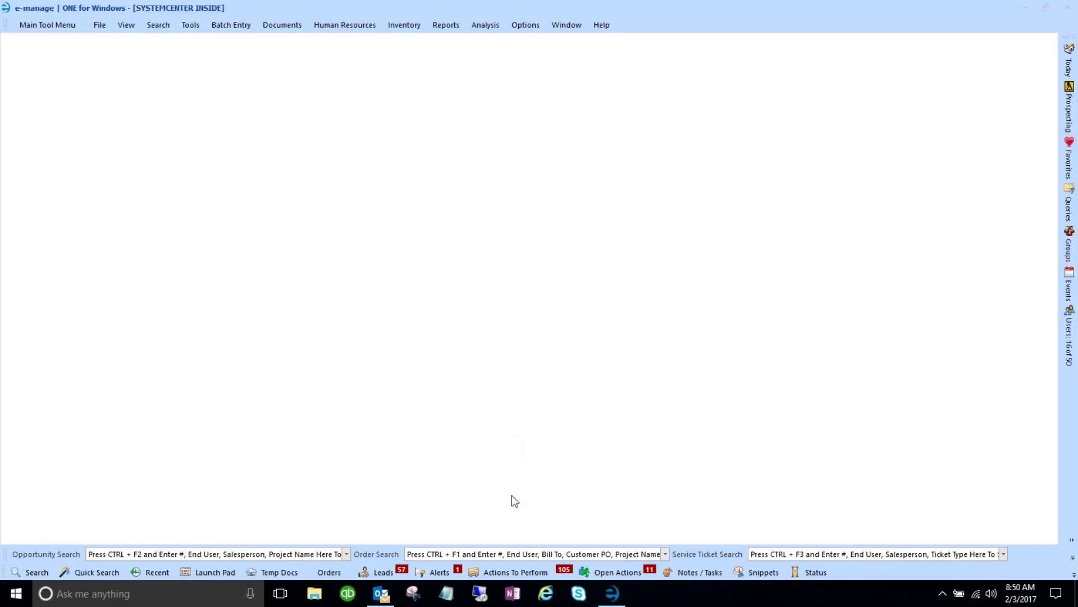
# - List the pending Place Order action items and select City Financial Tower job 16605 to see its notes
pyautogui.click(496, 574)
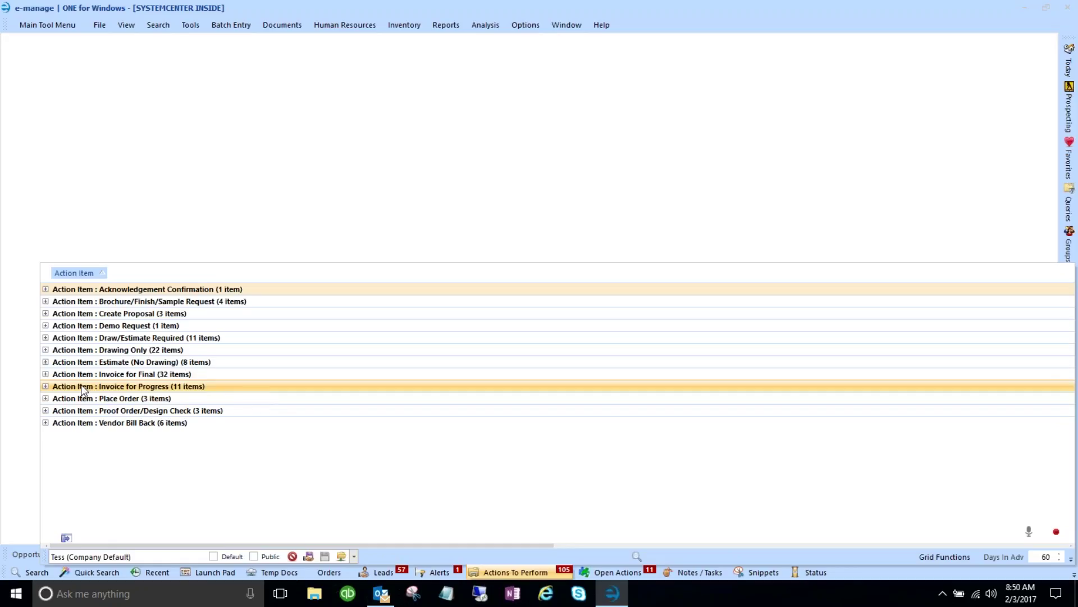
pyautogui.click(45, 399)
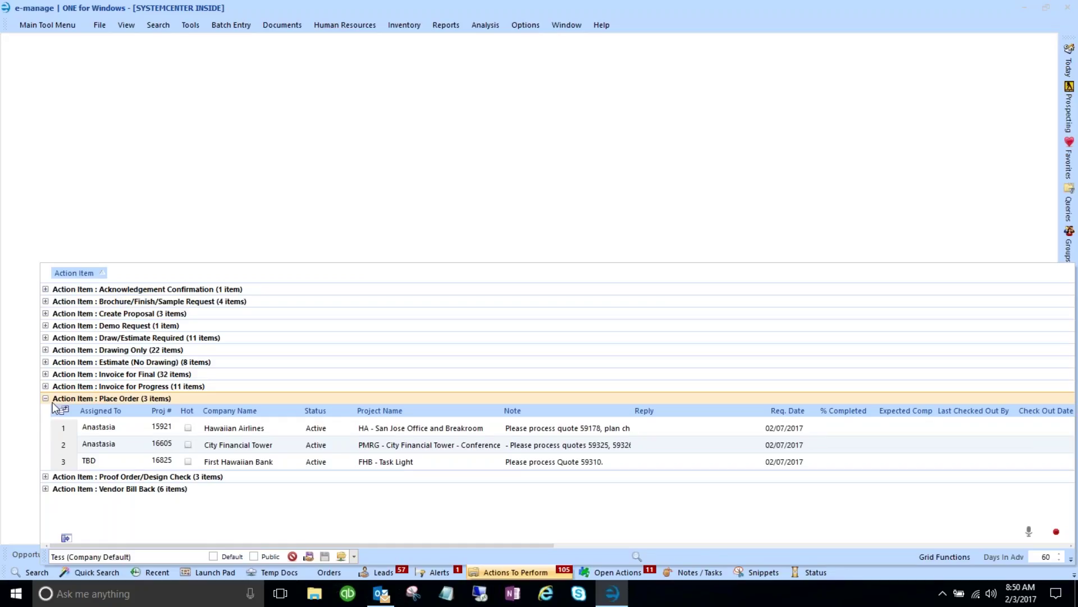
pyautogui.click(67, 448)
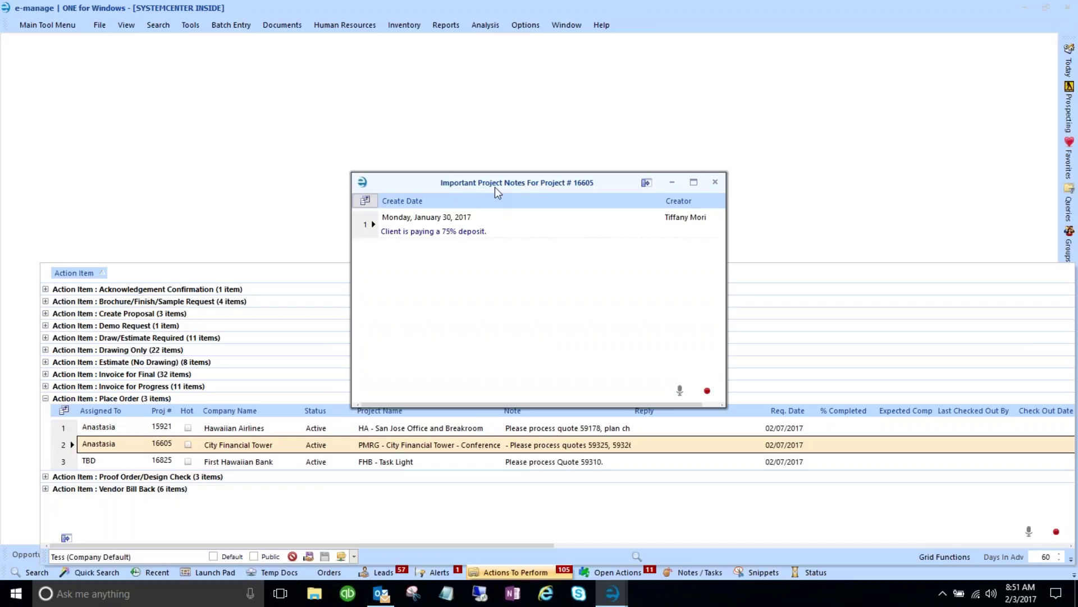
# - Dismiss the 75% deposit note to open job 16605, and move Action Item Details aside
pyautogui.click(489, 227)
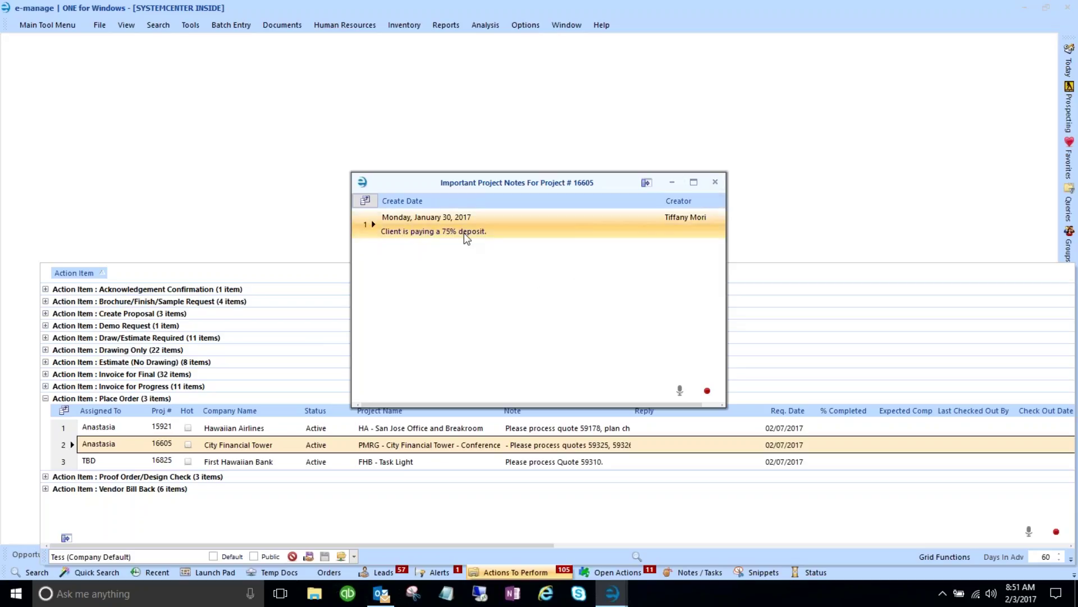
pyautogui.click(715, 184)
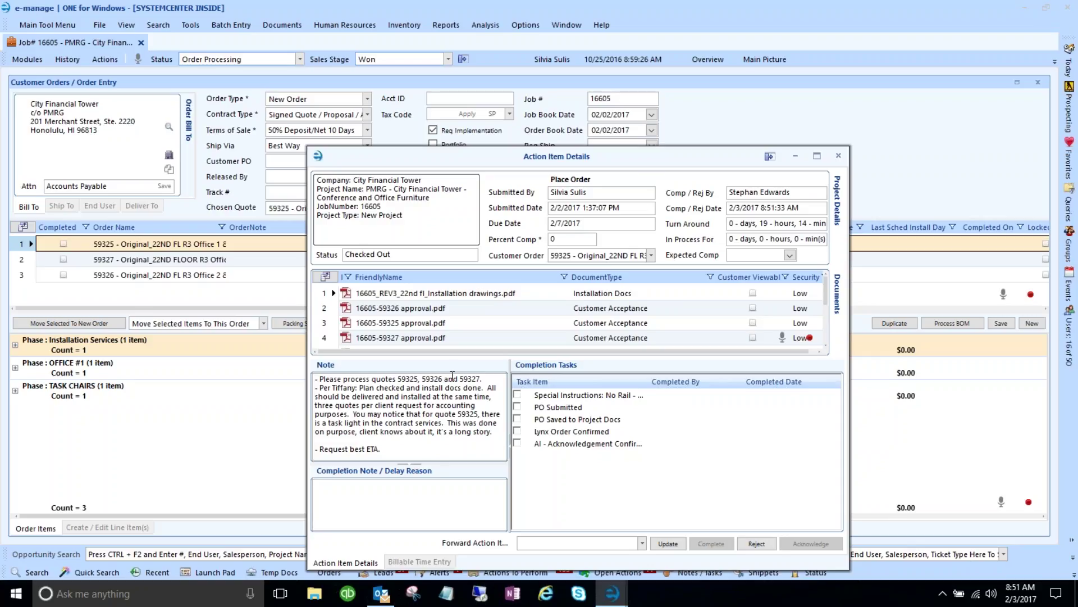
pyautogui.moveTo(484, 157); pyautogui.dragTo(618, 100)
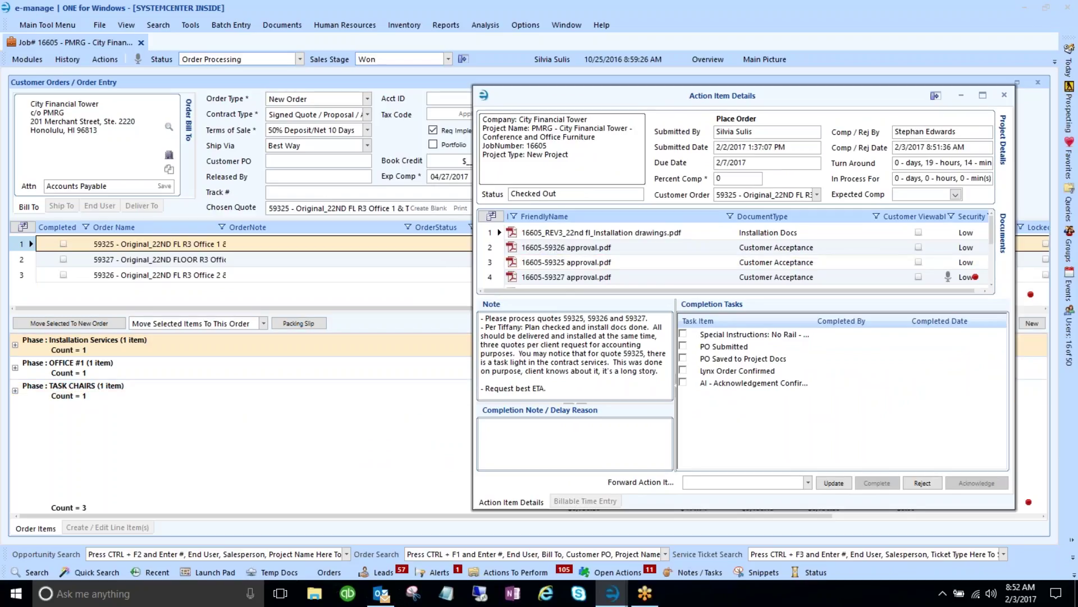
# - Minimize Action Item Details and review customer orders 59327 and 59326 with their phases
pyautogui.click(960, 95)
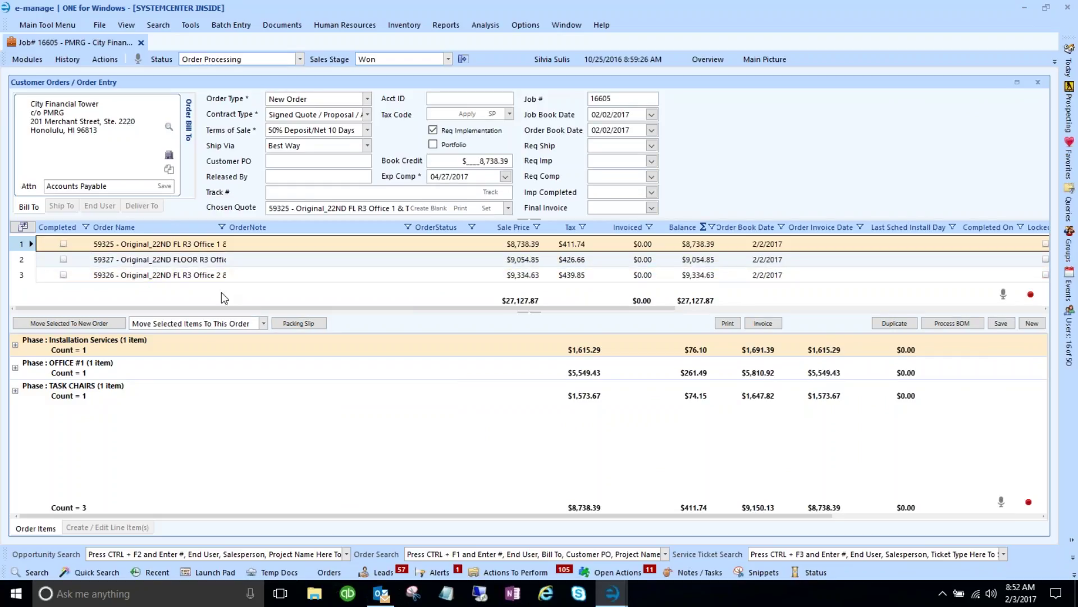
pyautogui.click(952, 326)
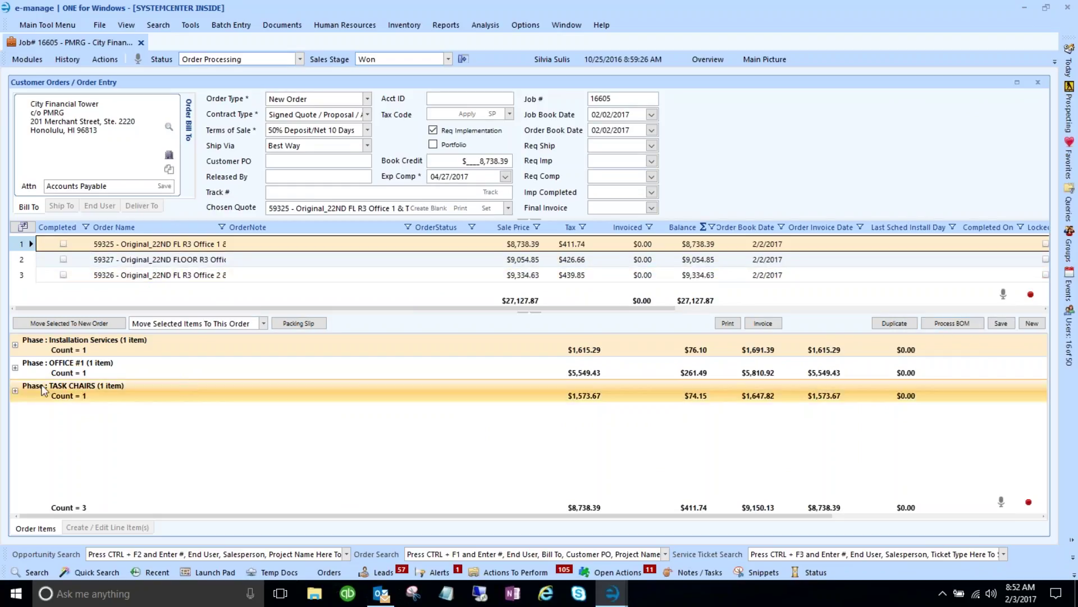
pyautogui.click(22, 261)
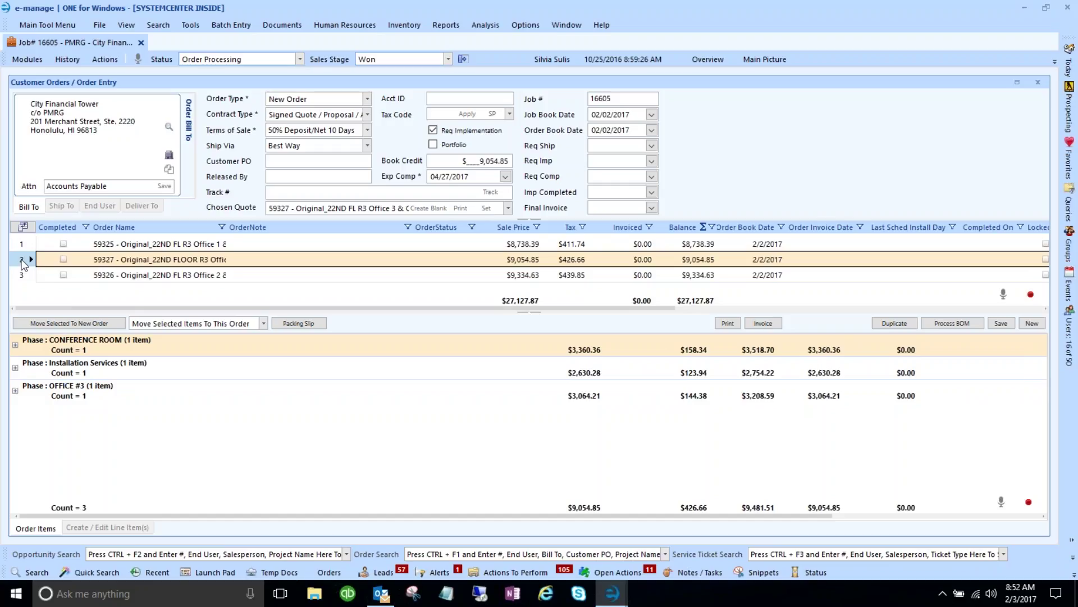
pyautogui.click(23, 275)
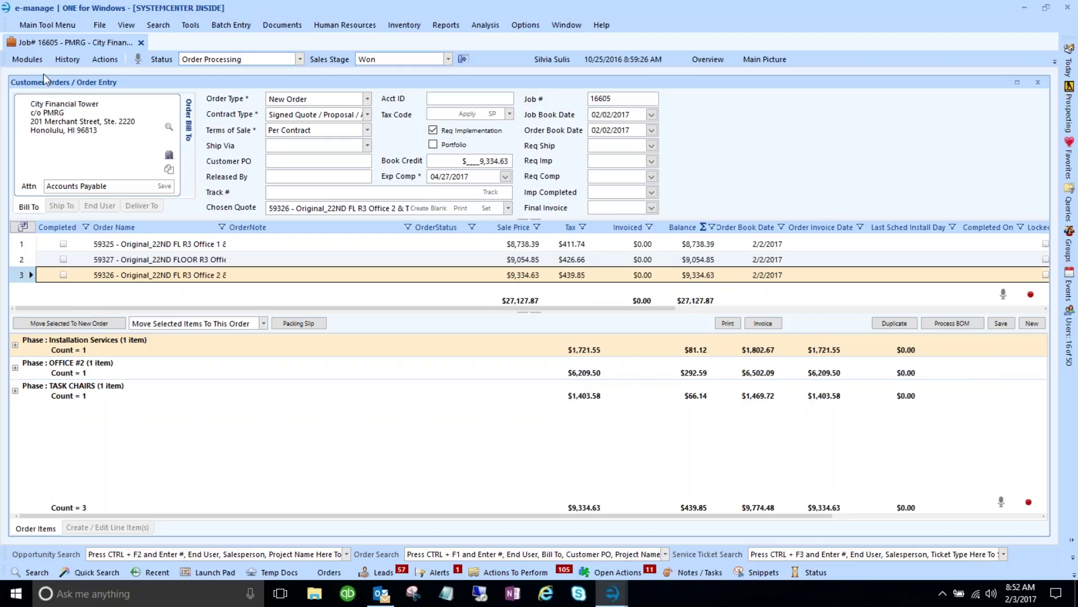
# - Open Create Purchase Orders (JIT Only) from Modules and choose order 59325 to process
pyautogui.click(31, 60)
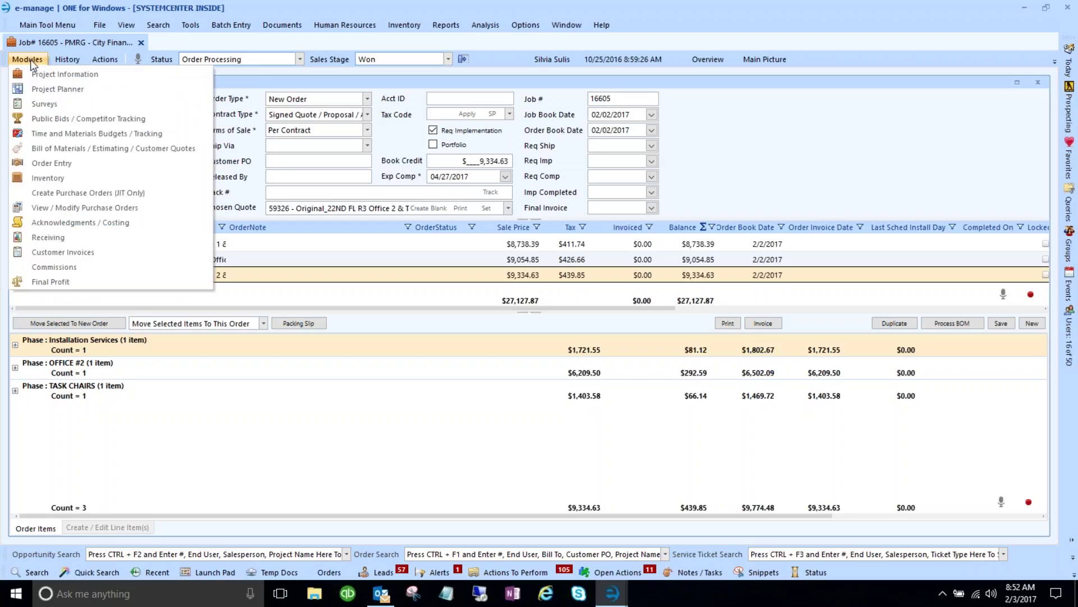
pyautogui.click(71, 194)
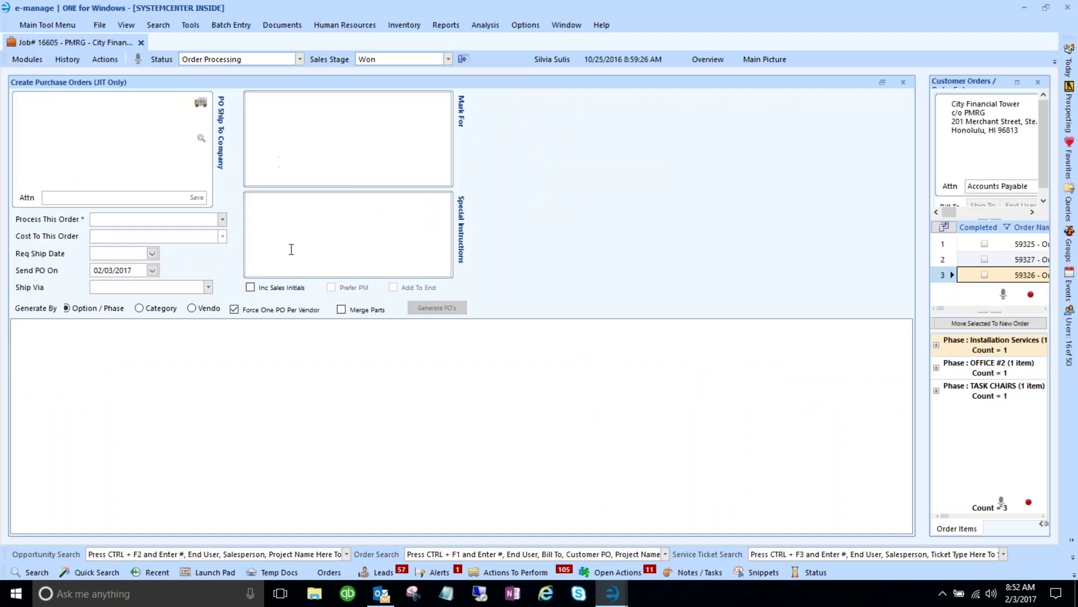
pyautogui.click(223, 220)
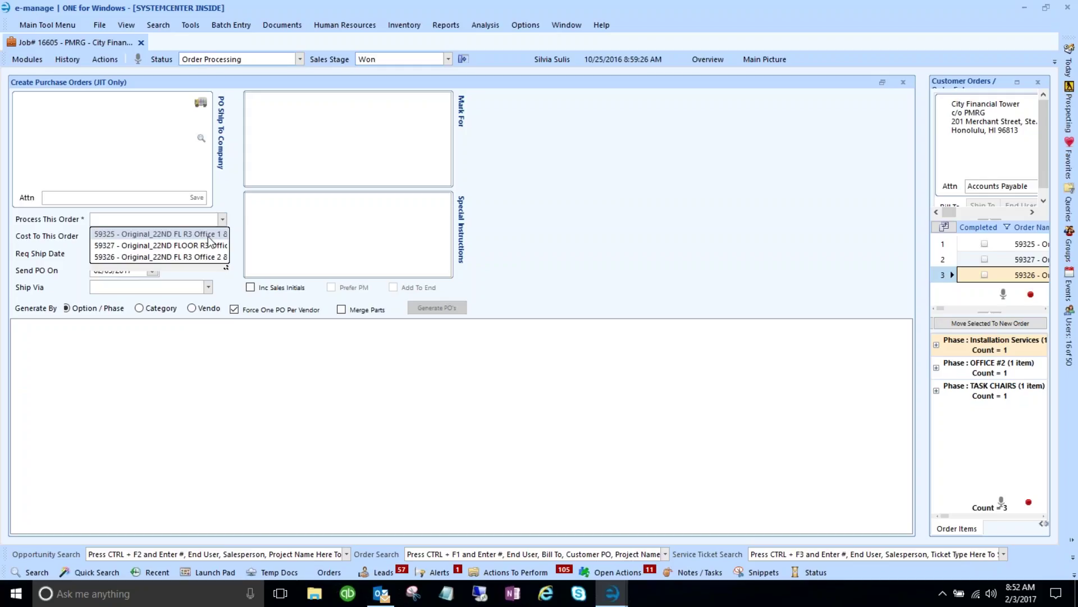
pyautogui.click(208, 235)
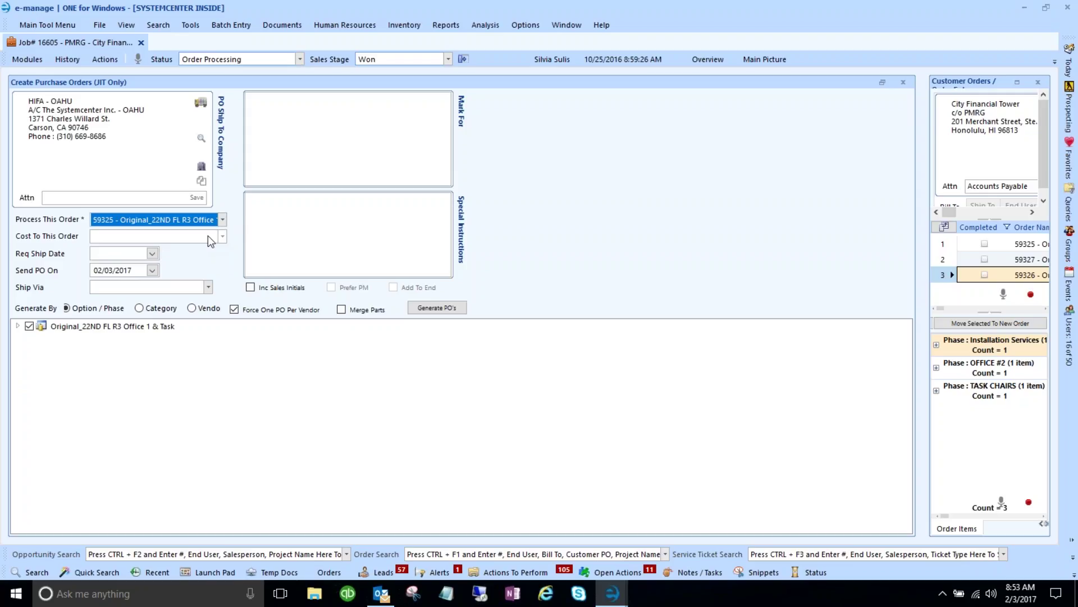
# - Set the ship-to location to The Systemcenter, Inc. - Corporate address in Honolulu
pyautogui.click(200, 104)
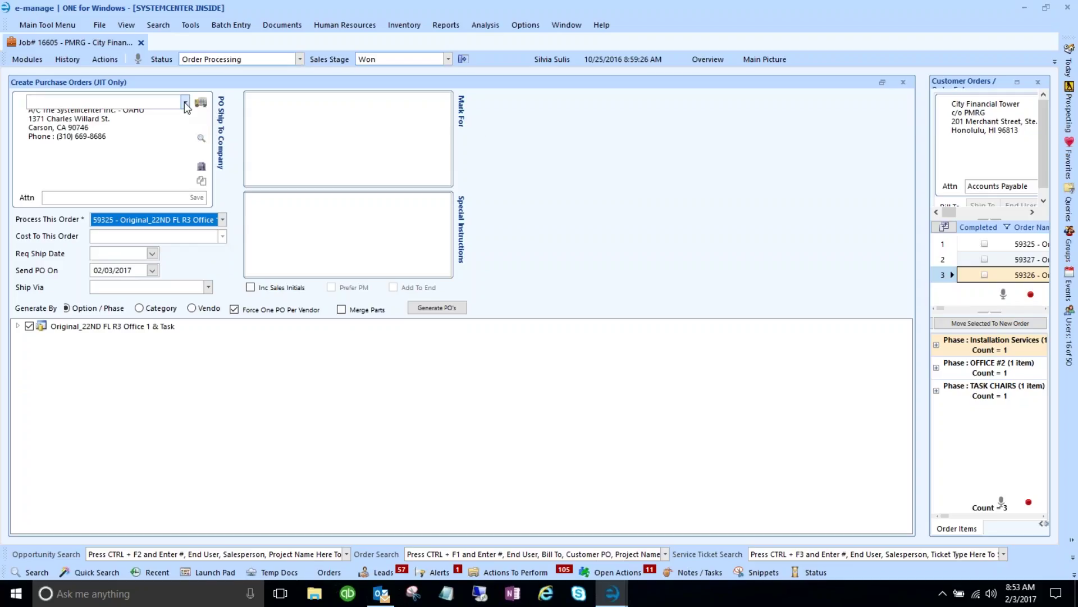
pyautogui.click(185, 102)
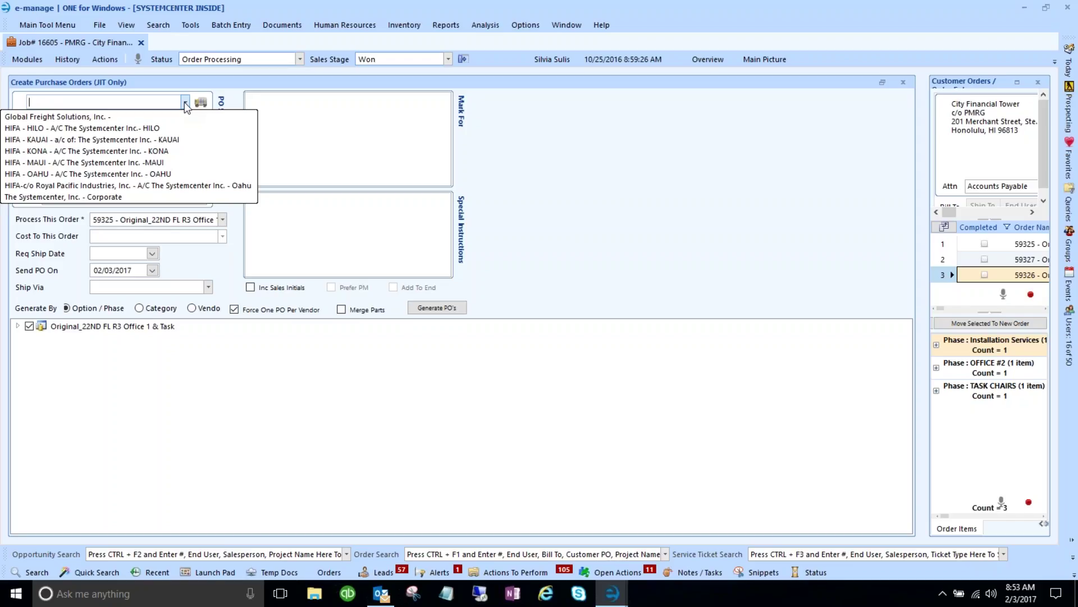
pyautogui.click(98, 197)
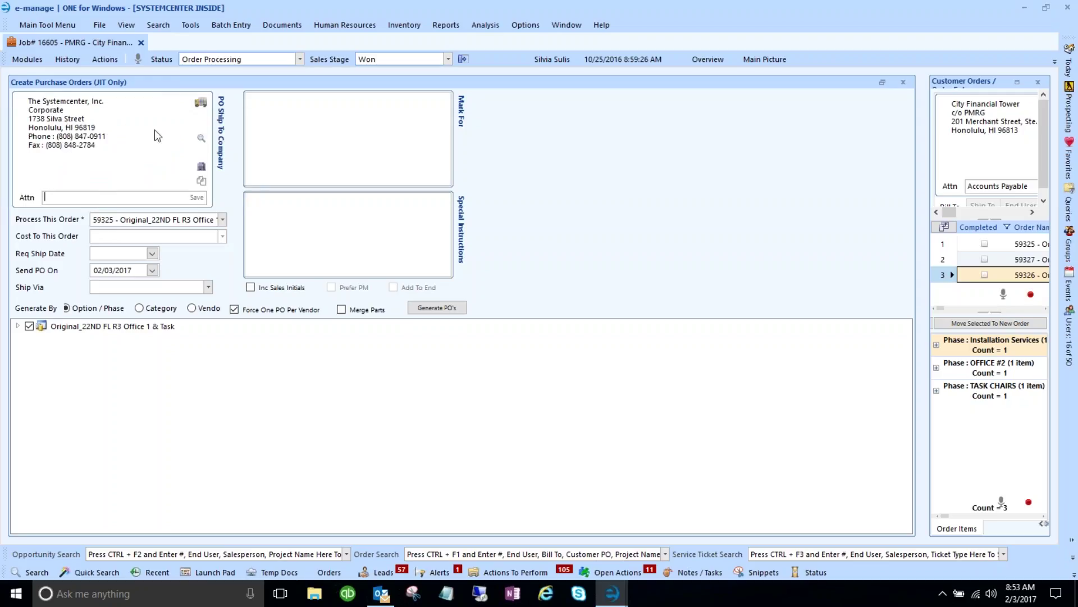
pyautogui.click(153, 255)
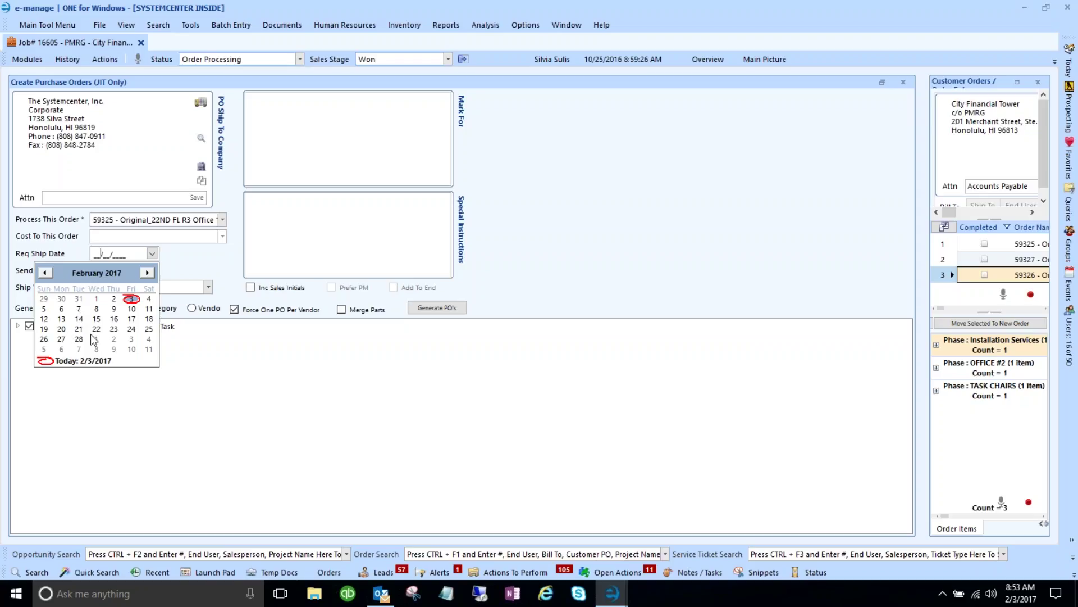
# - Set the required ship date to 03/03/2017 and Ship Via to Best Way
pyautogui.click(131, 338)
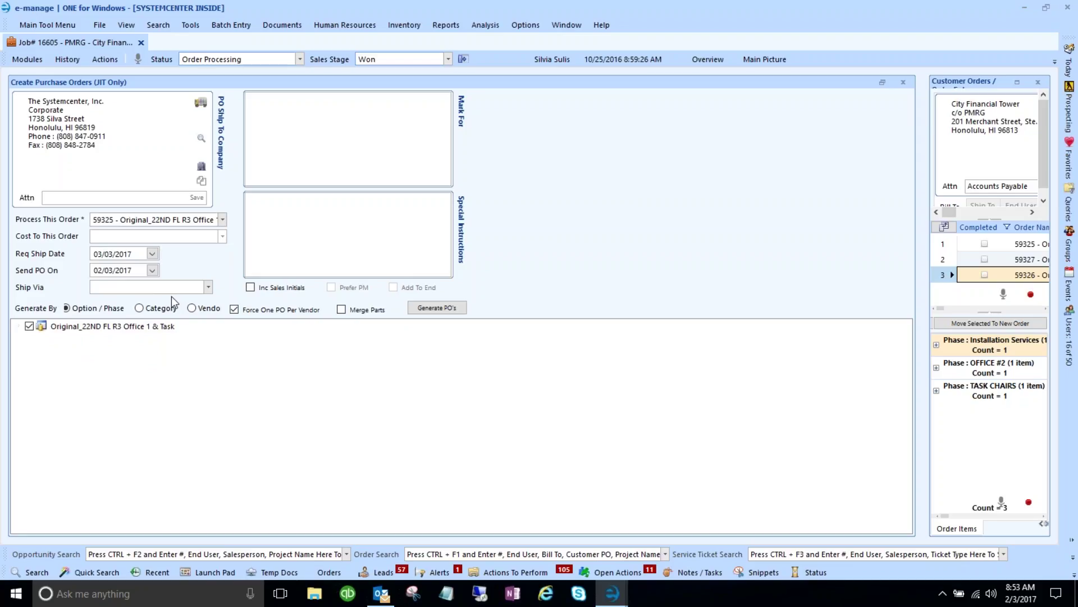
pyautogui.click(207, 288)
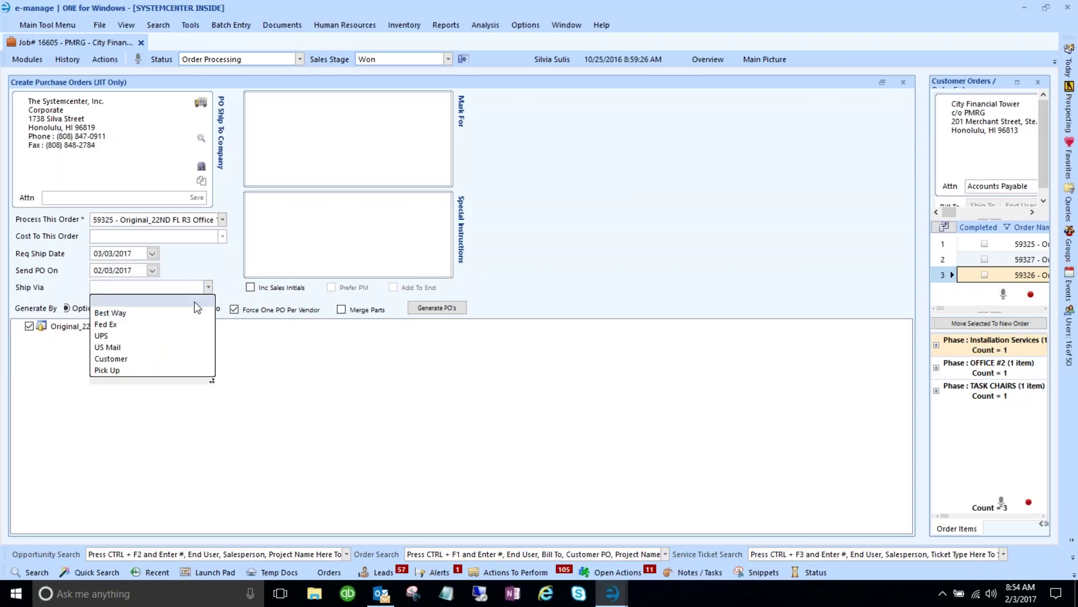
pyautogui.click(127, 315)
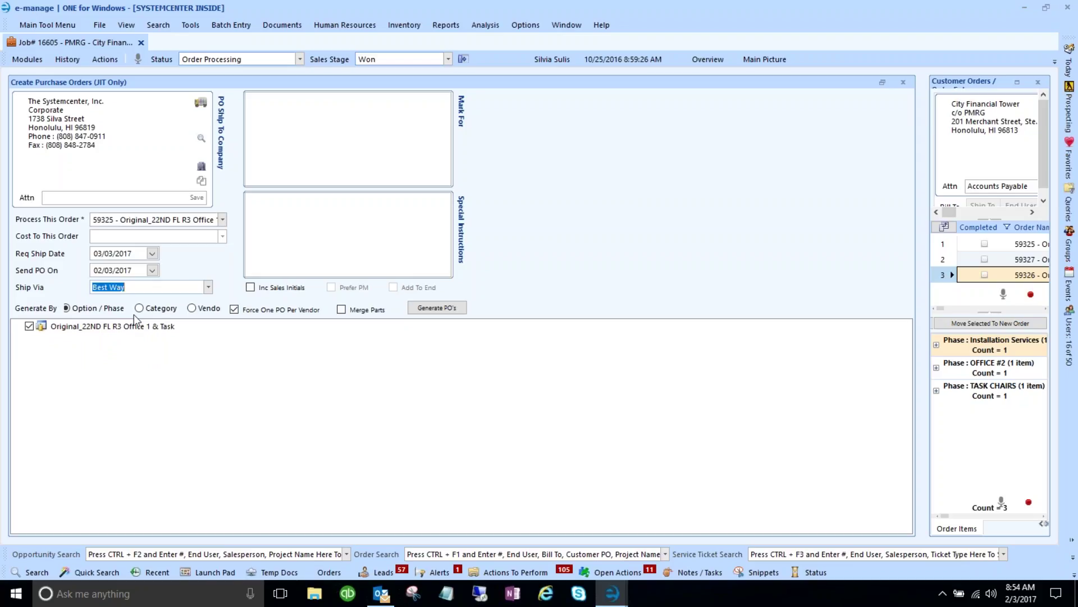
pyautogui.click(208, 288)
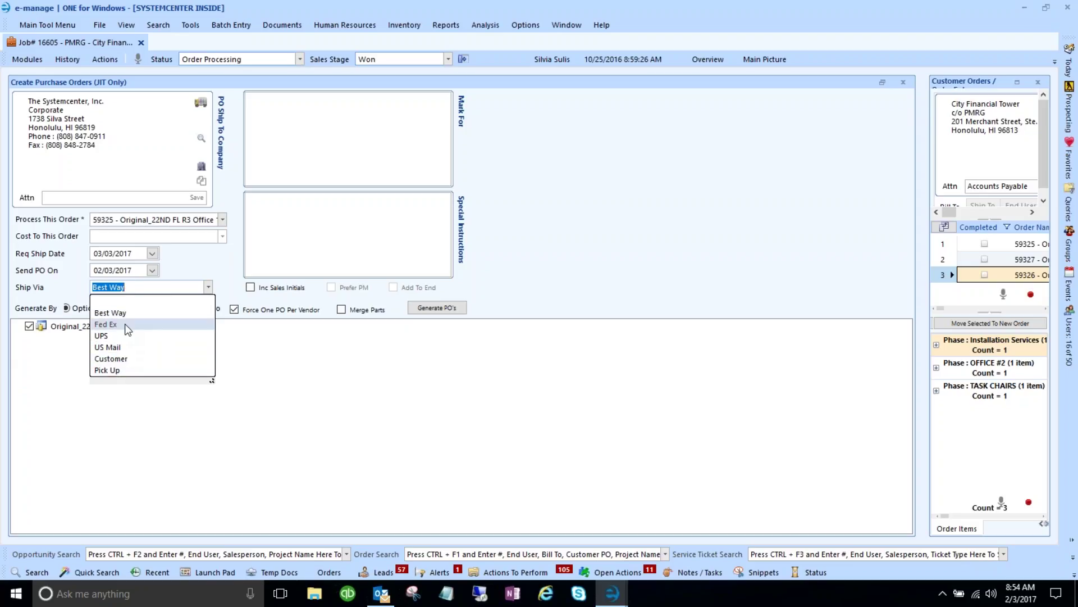
pyautogui.click(390, 367)
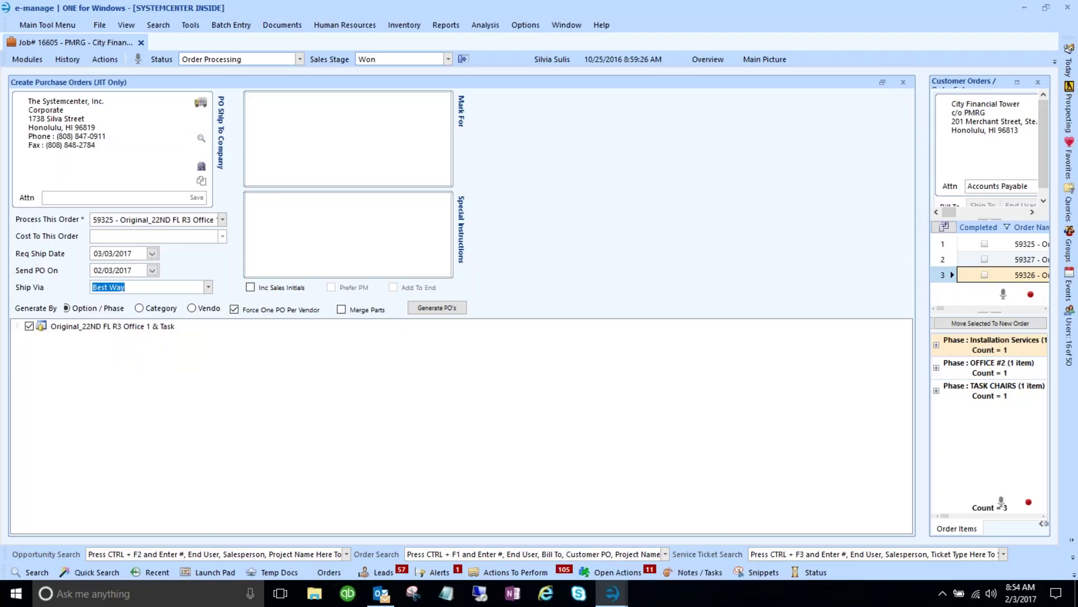
pyautogui.click(249, 98)
# - Enter 'J16605 - PMRG - Office Furniture Order #1' as the Mark For text
pyautogui.write('J16605 - PMRG')
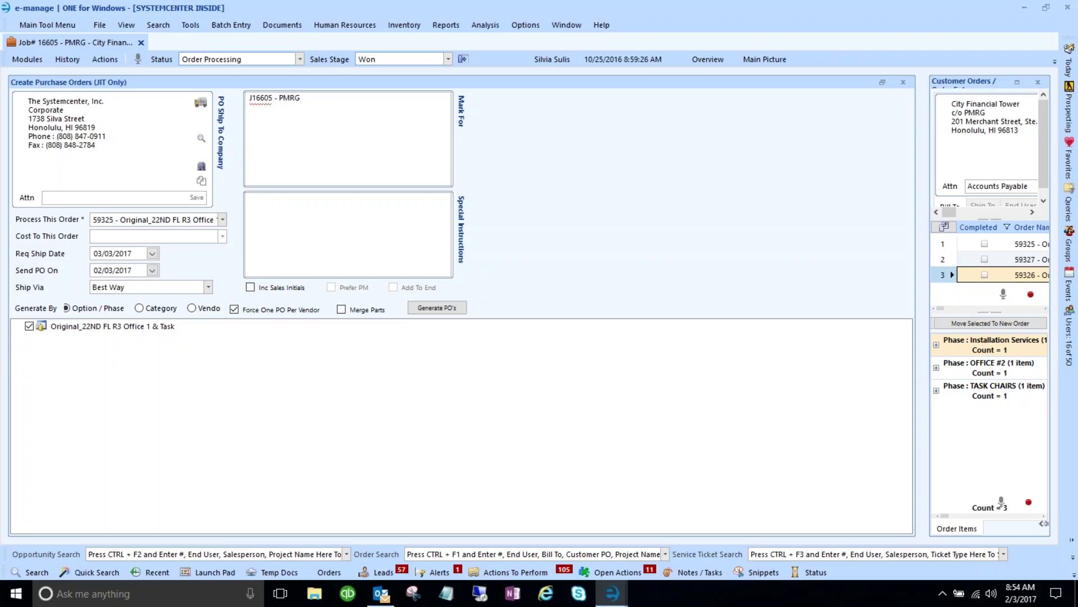
pyautogui.write(' - Office Furniture Order #1')
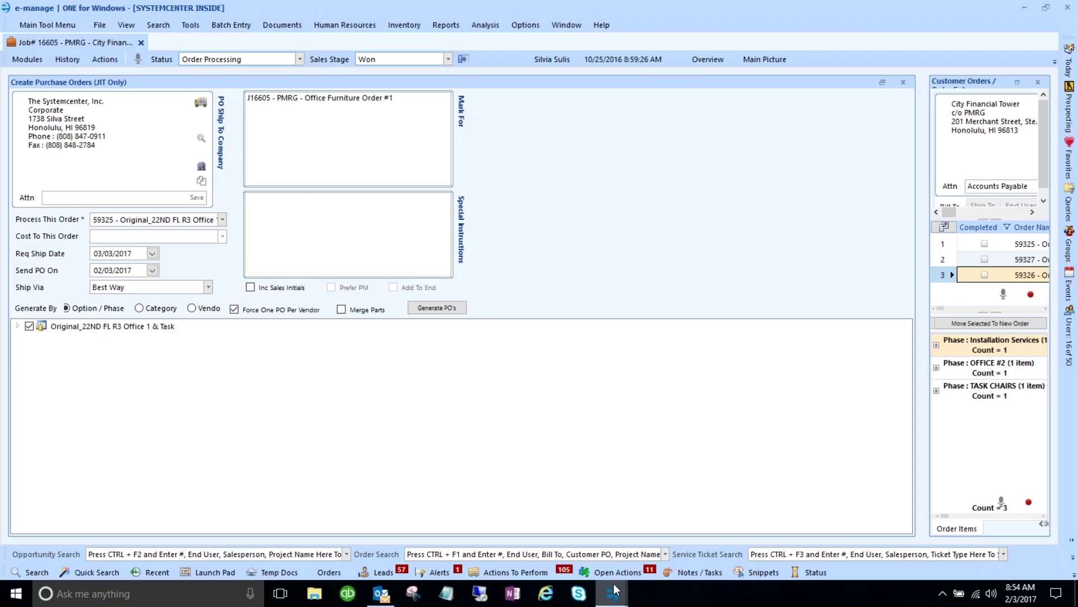
# - Restore Action Item Details, widen its Task Item column, and add special instructions 'No Rail - Please Send Zip Xpress'
pyautogui.moveTo(616, 590)
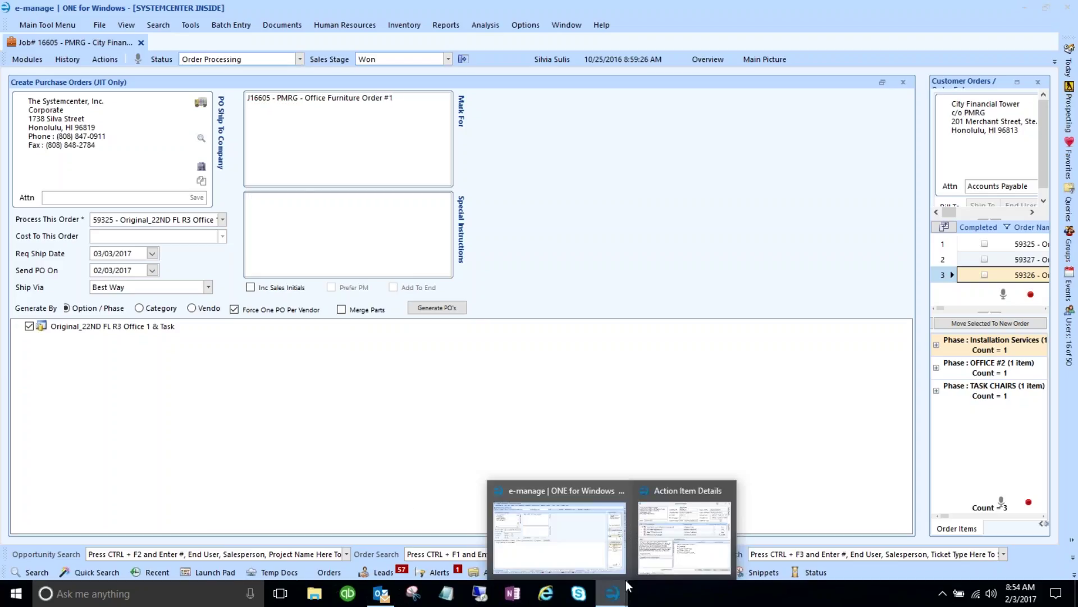
pyautogui.click(669, 557)
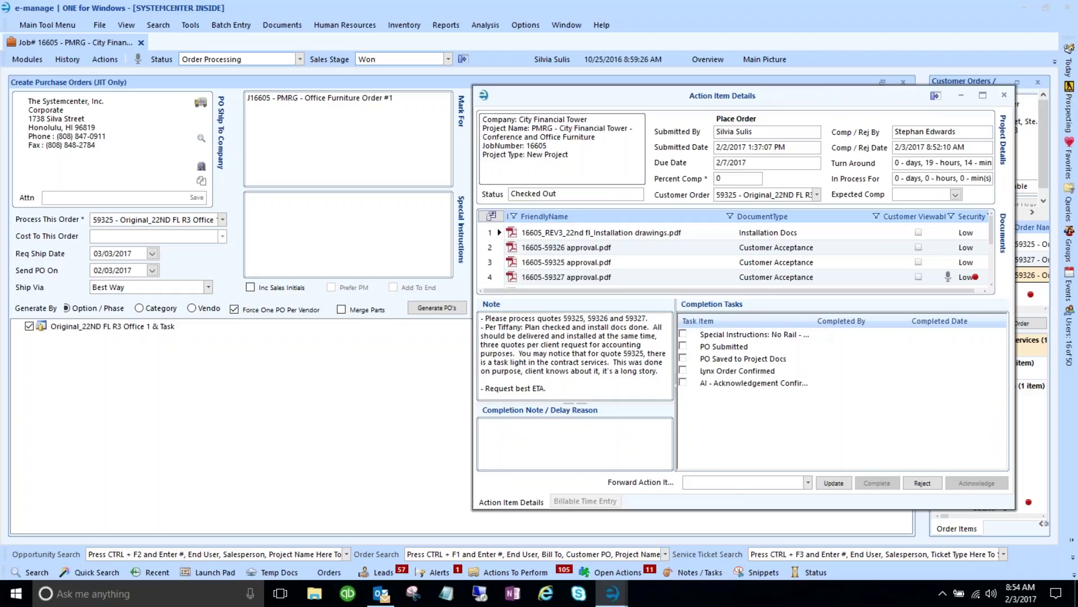
pyautogui.moveTo(814, 320); pyautogui.dragTo(893, 316)
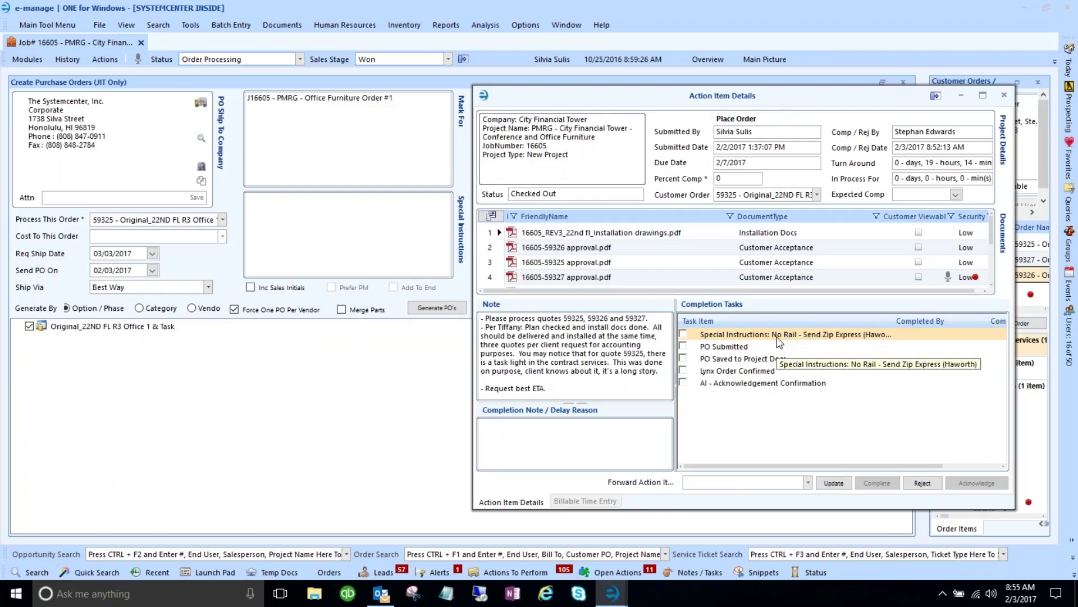
pyautogui.click(327, 228)
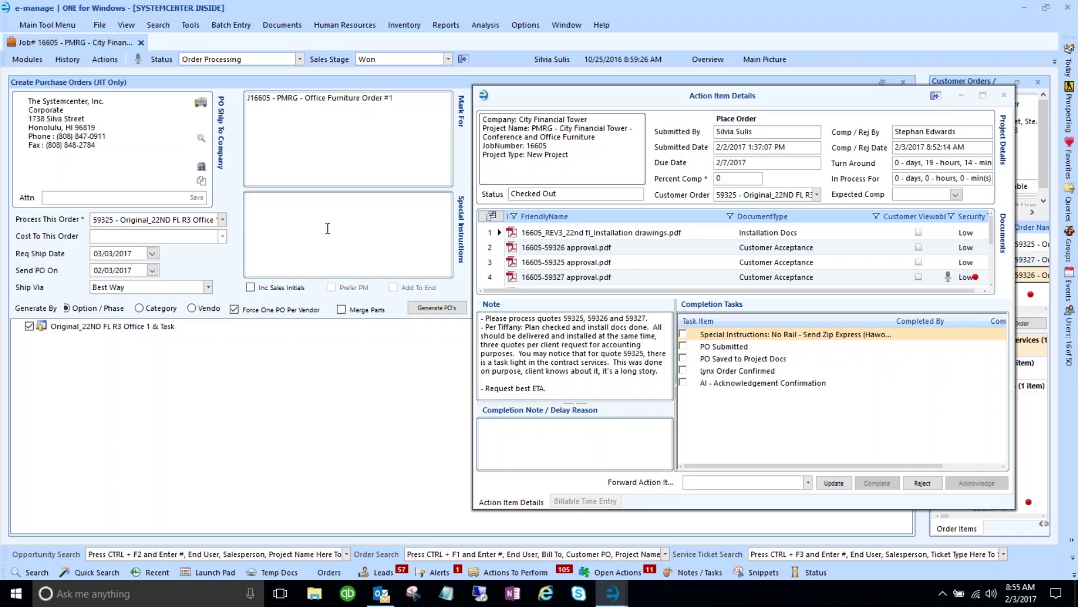
pyautogui.write('No Rail - Please Send Zip Xpress')
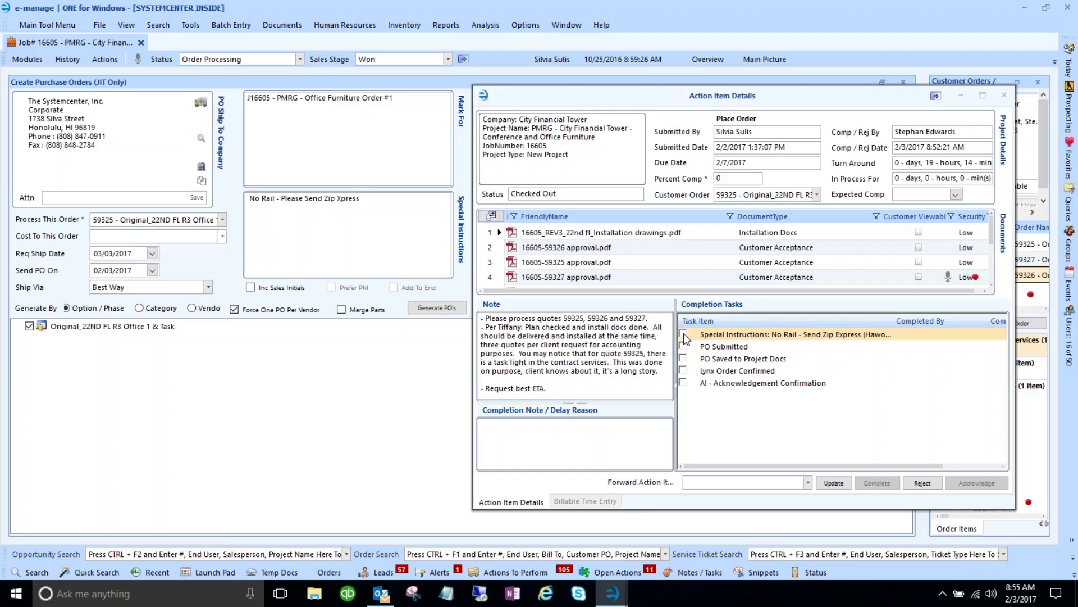
# - Check off the Special Instructions task and generate POs 16605-1 through 16605-4 for order 59325
pyautogui.click(684, 334)
pyautogui.click(431, 306)
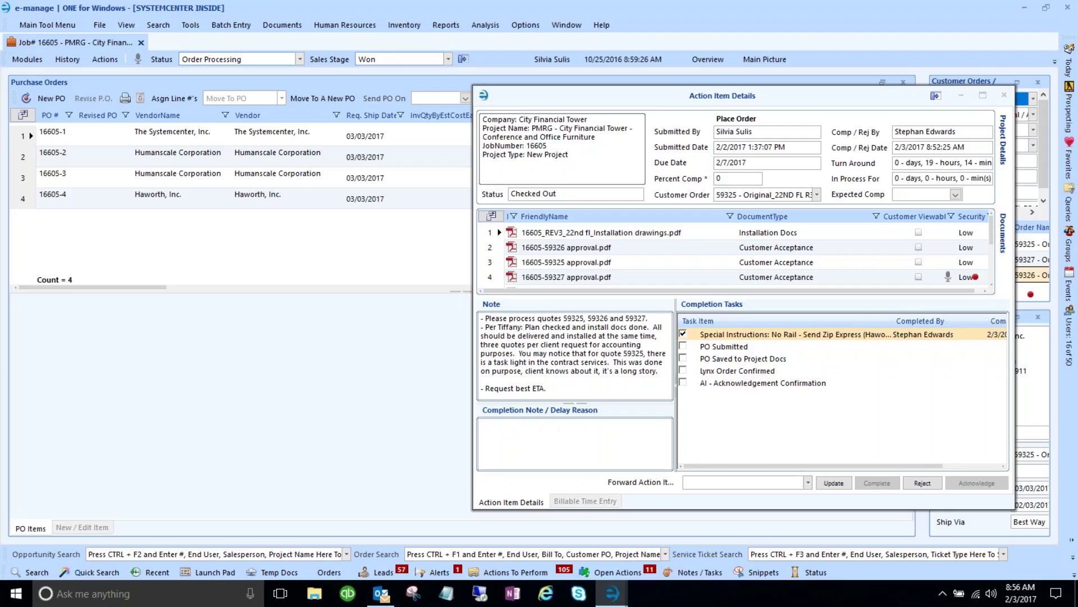
# - Minimize Action Item Details, inspect Haworth PO 16605-4's items and Ship To, then enlarge the Create Purchase panel
pyautogui.click(963, 96)
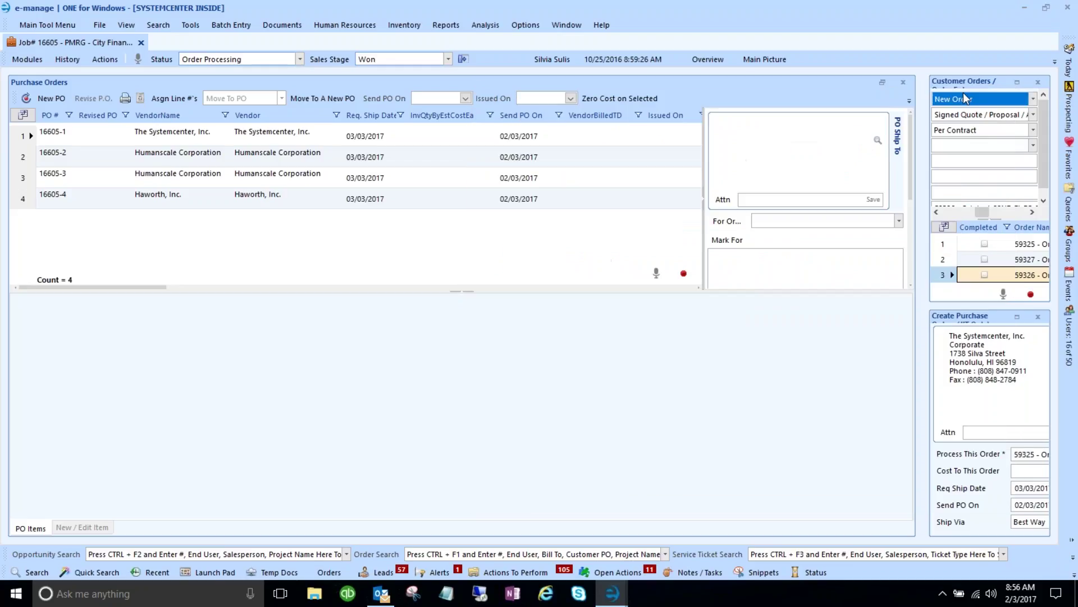
pyautogui.click(24, 201)
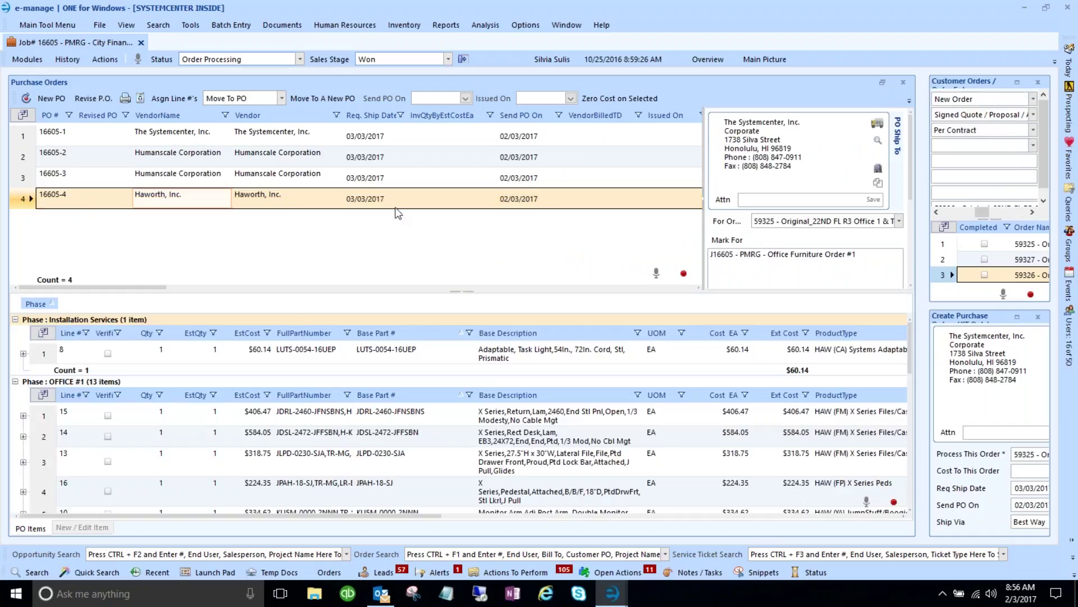
pyautogui.scroll(-10, 328, 359)
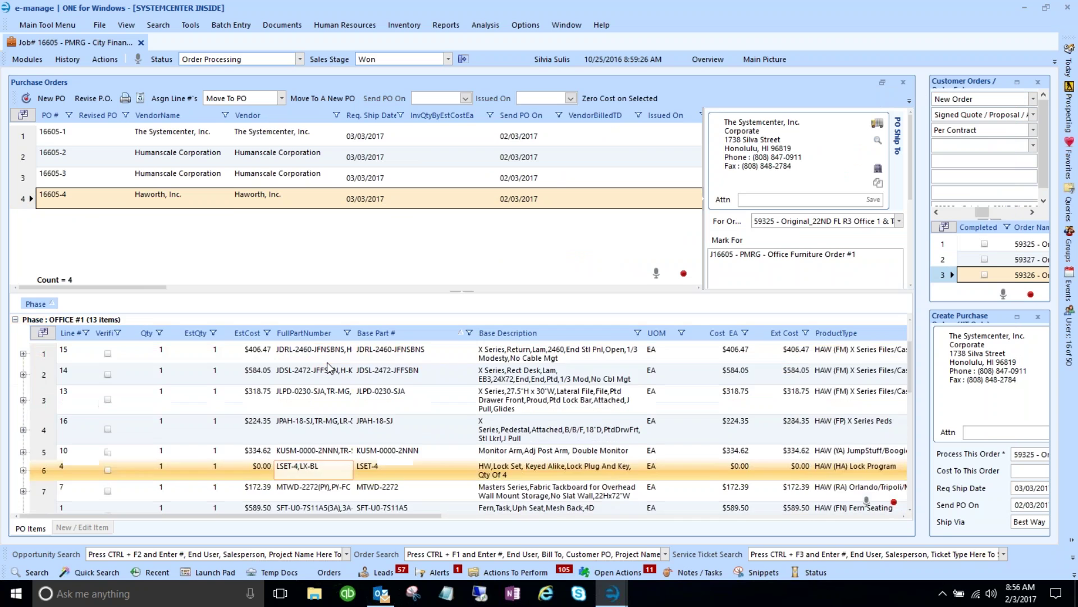
pyautogui.scroll(10, 328, 366)
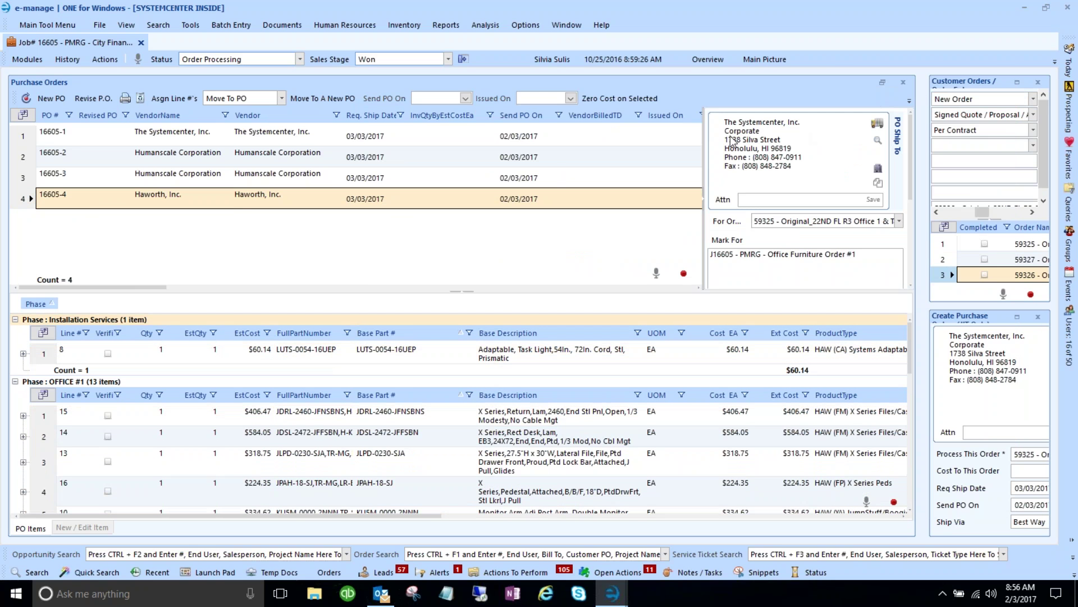
pyautogui.scroll(-3, 837, 242)
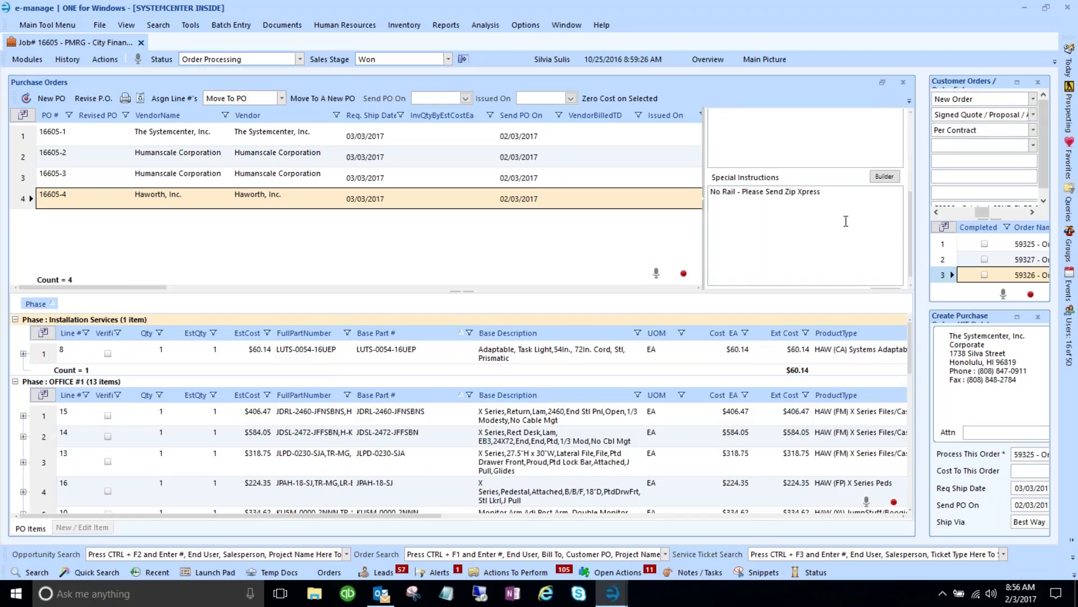
pyautogui.scroll(3, 806, 213)
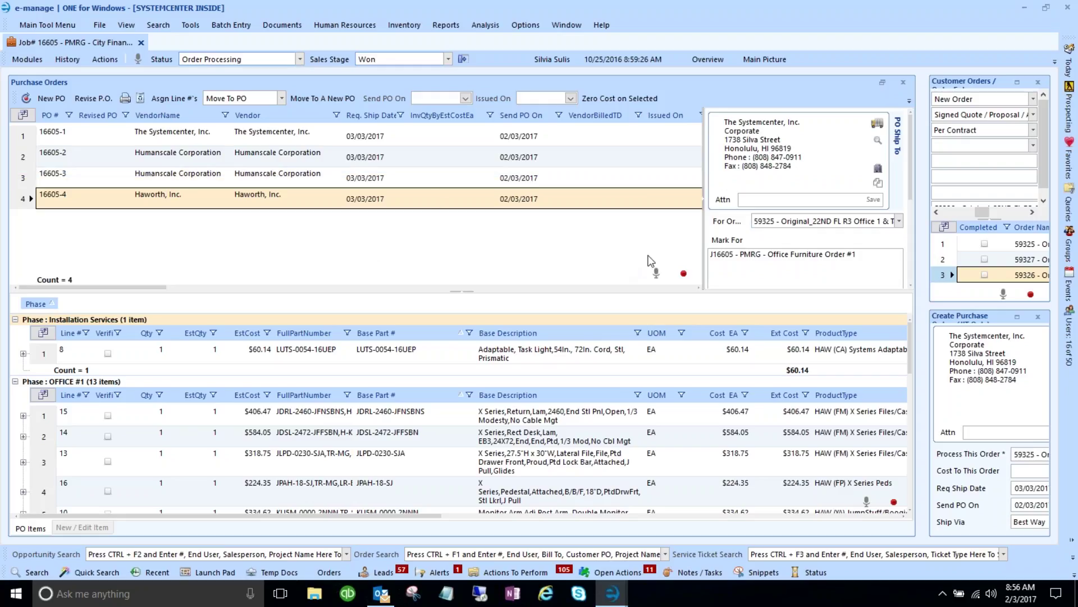
pyautogui.click(1016, 318)
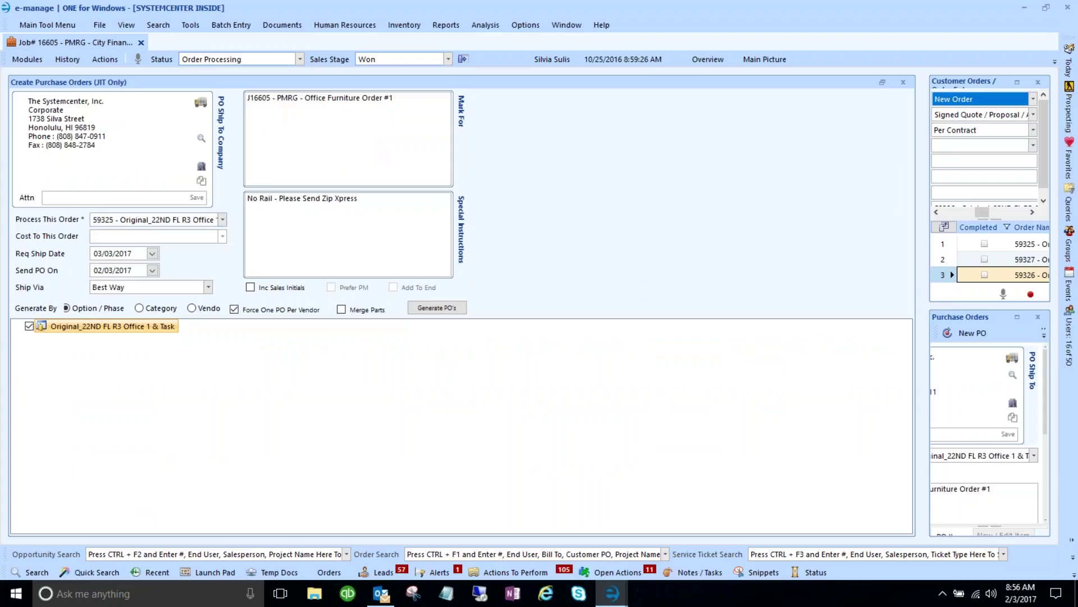
pyautogui.click(223, 221)
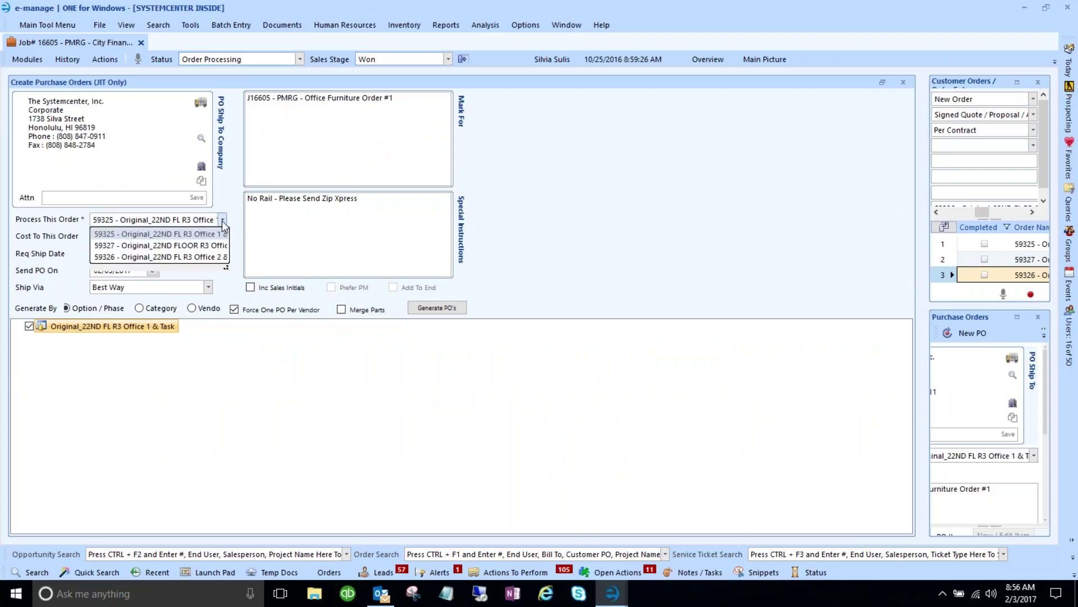
pyautogui.click(322, 175)
pyautogui.click(406, 97)
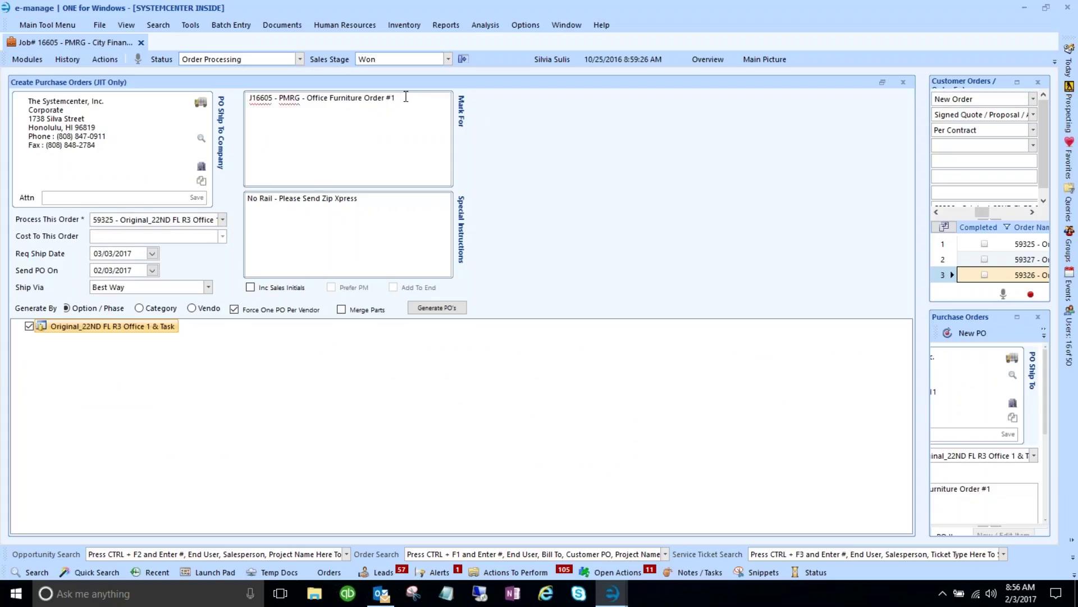
pyautogui.moveTo(406, 97); pyautogui.dragTo(245, 87)
pyautogui.hotkey('ctrl', 'c')
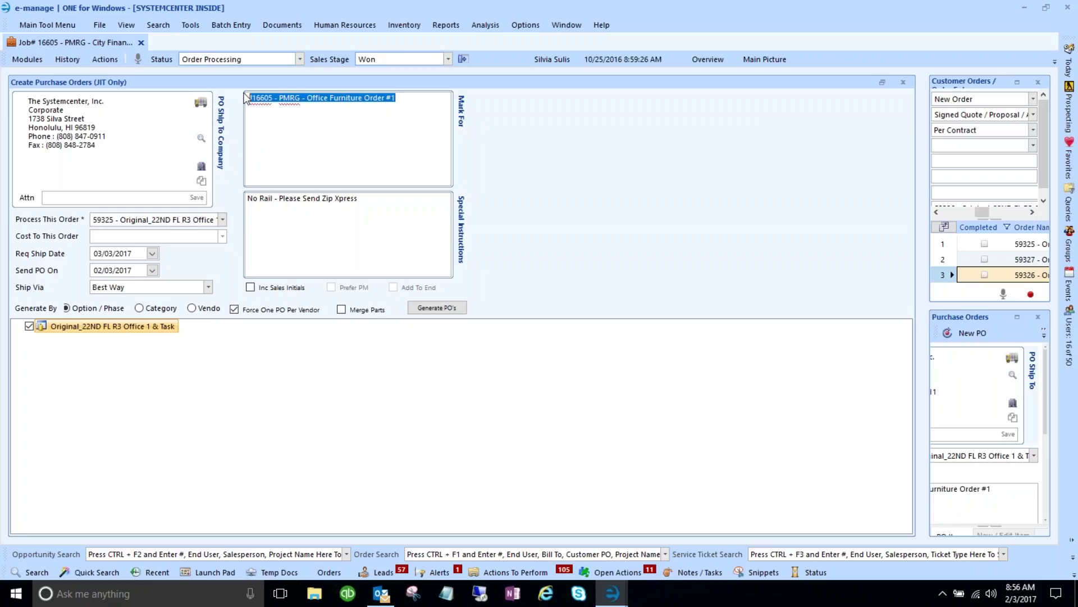
pyautogui.click(223, 219)
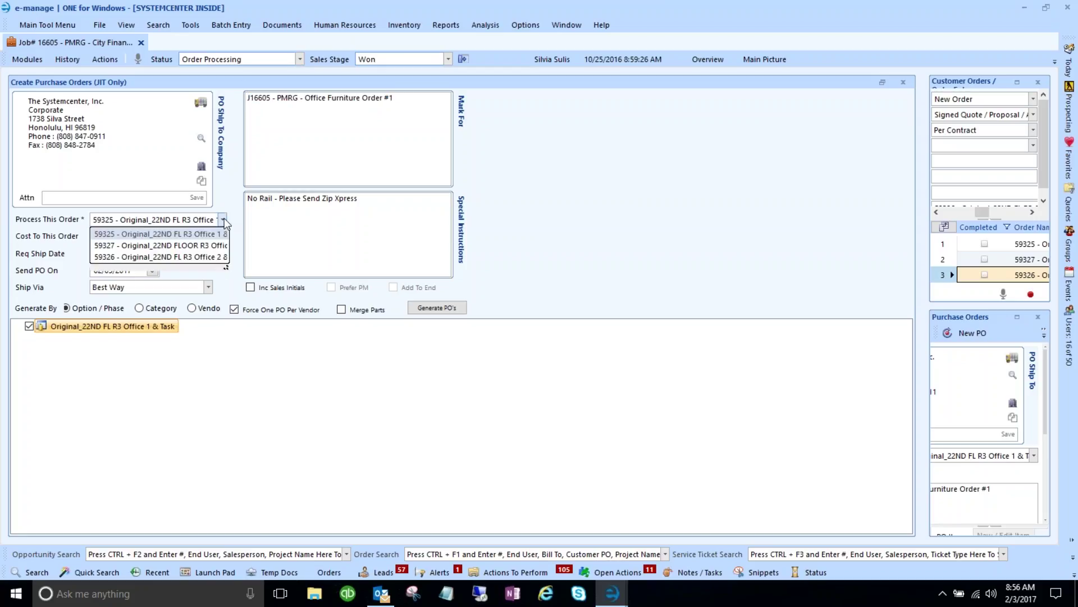
# - Generate POs for order 59327's Office 3 & Conf. Rm. option, marked Order #2, shipped Best Way
pyautogui.click(215, 245)
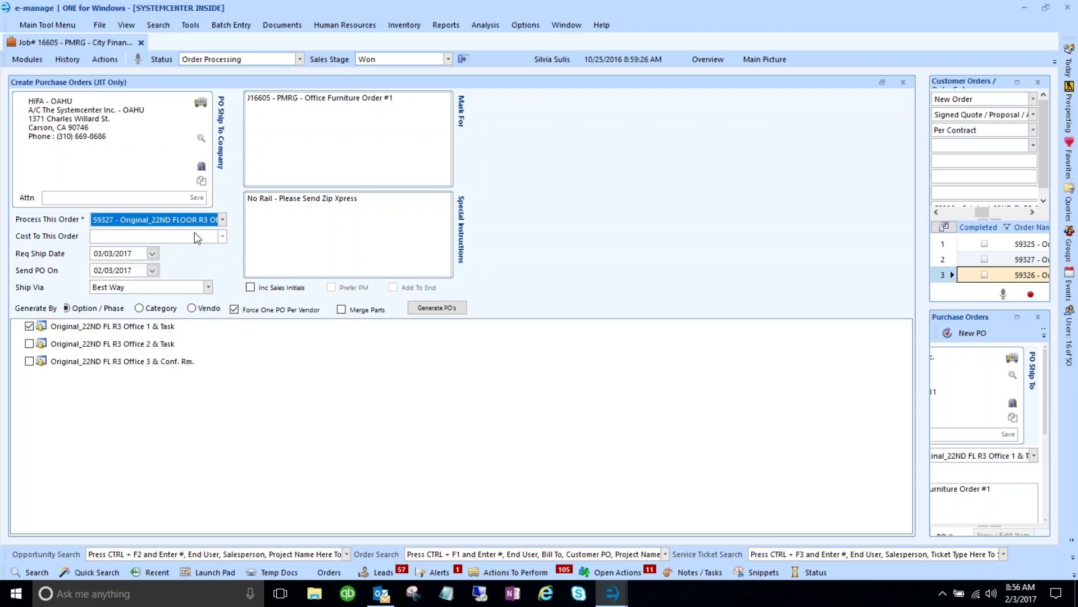
pyautogui.click(395, 103)
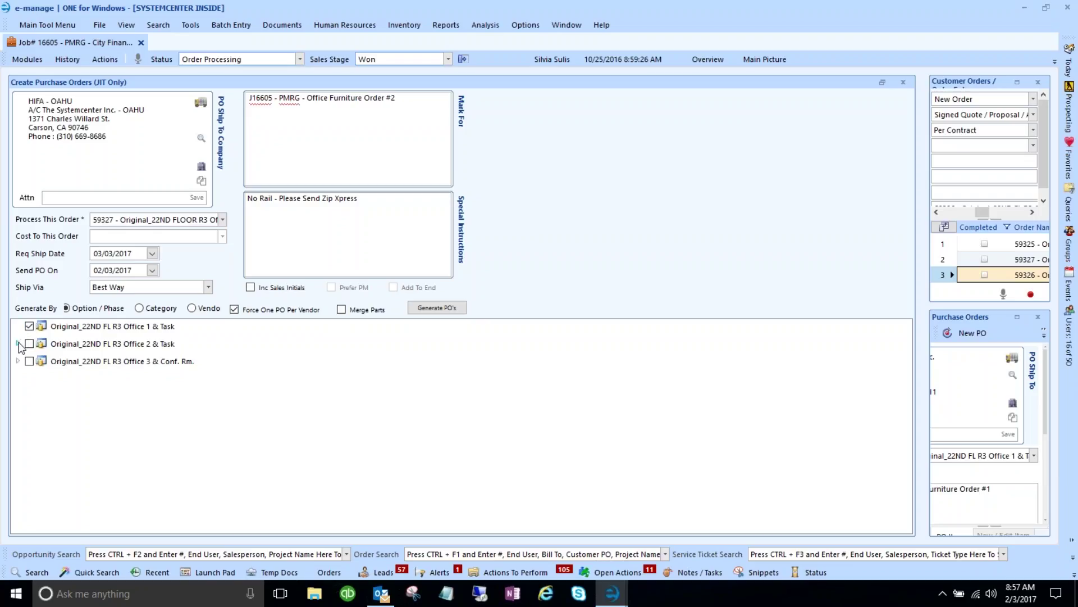
pyautogui.click(18, 344)
pyautogui.click(18, 343)
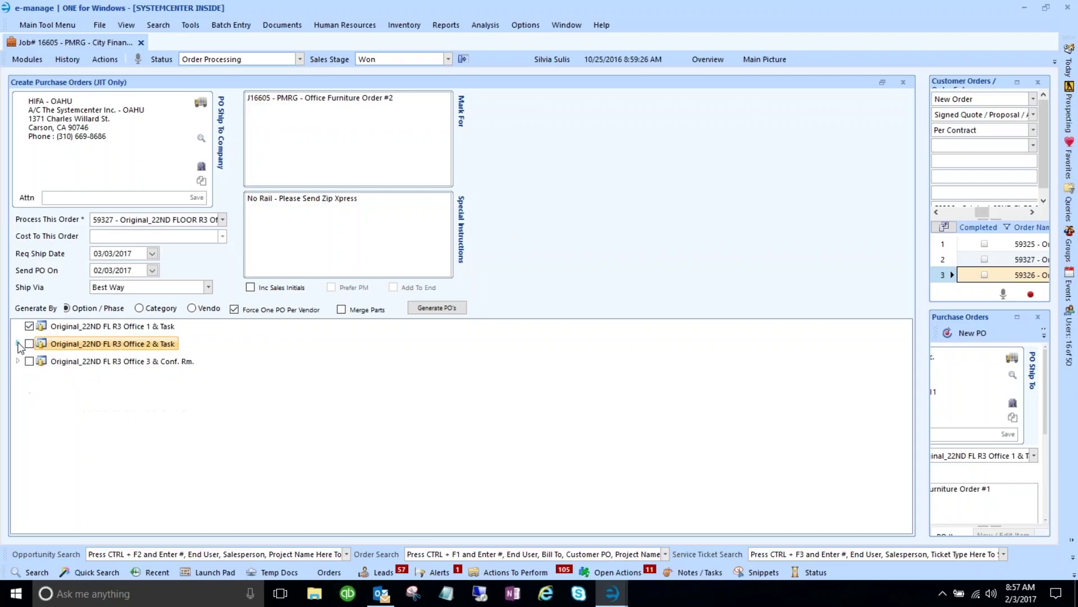
pyautogui.click(18, 361)
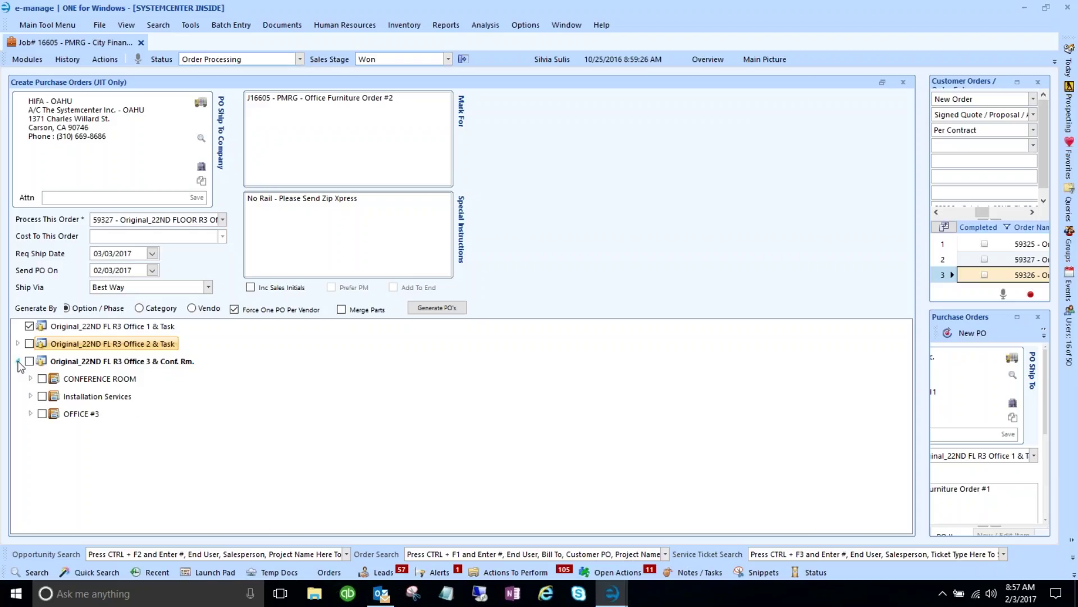
pyautogui.click(18, 361)
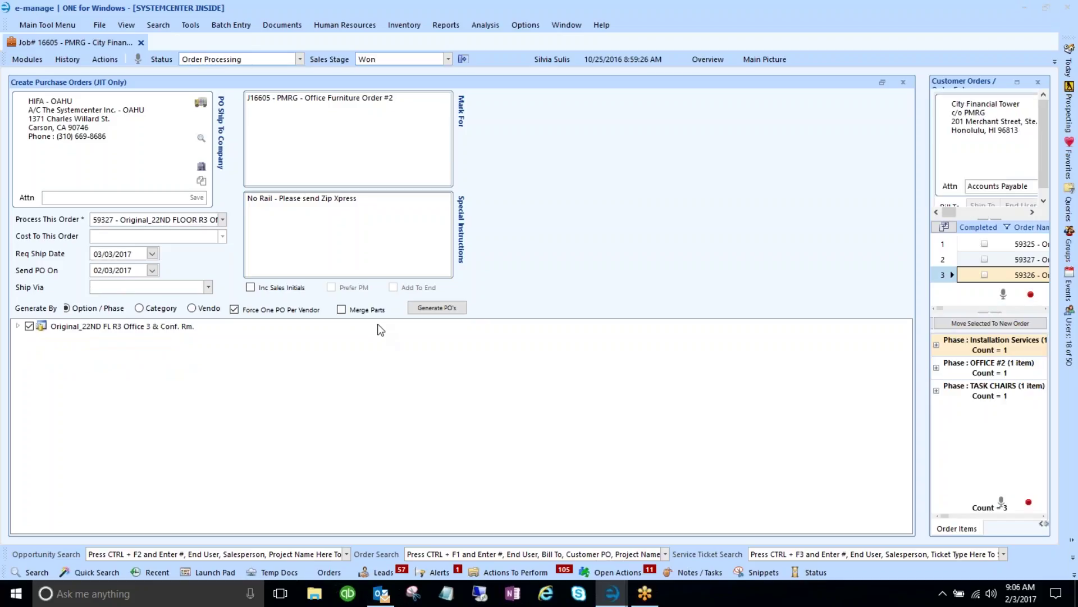
pyautogui.click(208, 288)
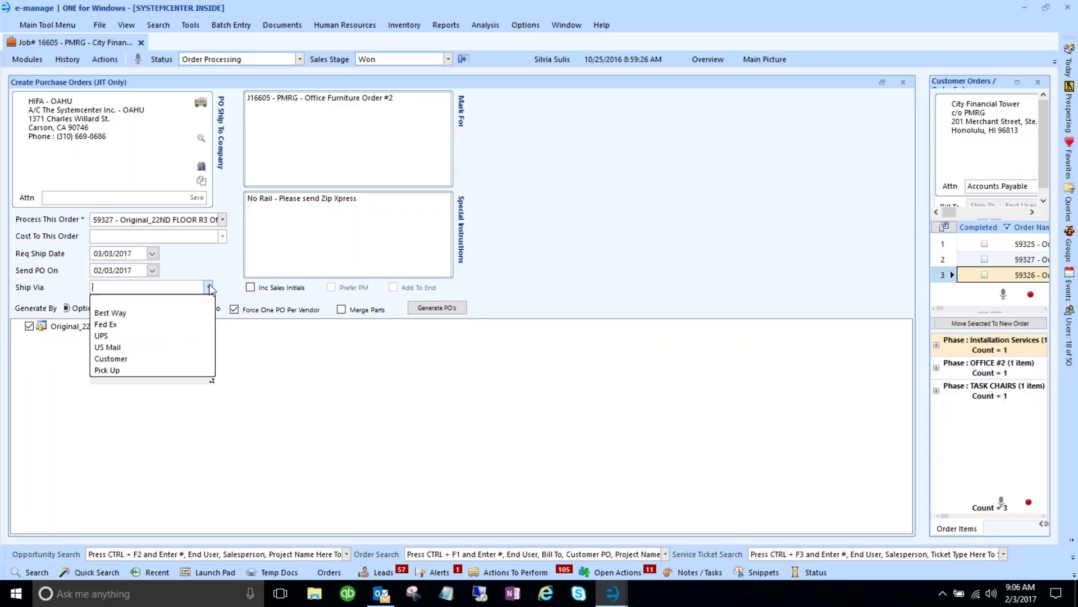
pyautogui.click(127, 312)
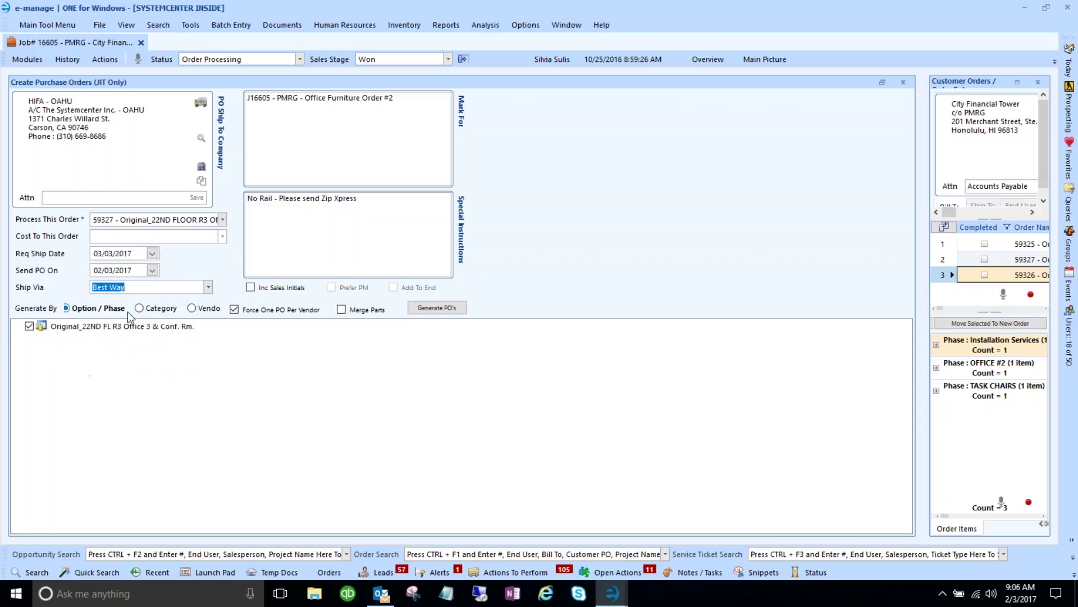
pyautogui.click(440, 311)
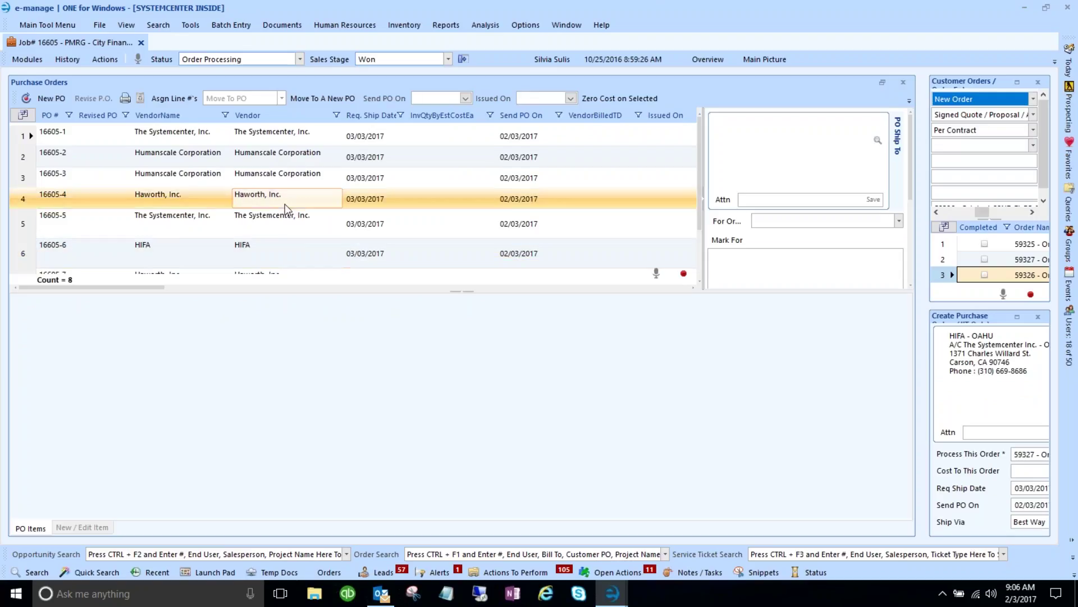
# - Check that POs 16605-5 to 16605-8 are listed and close the purchase-creation side panel
pyautogui.scroll(-1, 285, 204)
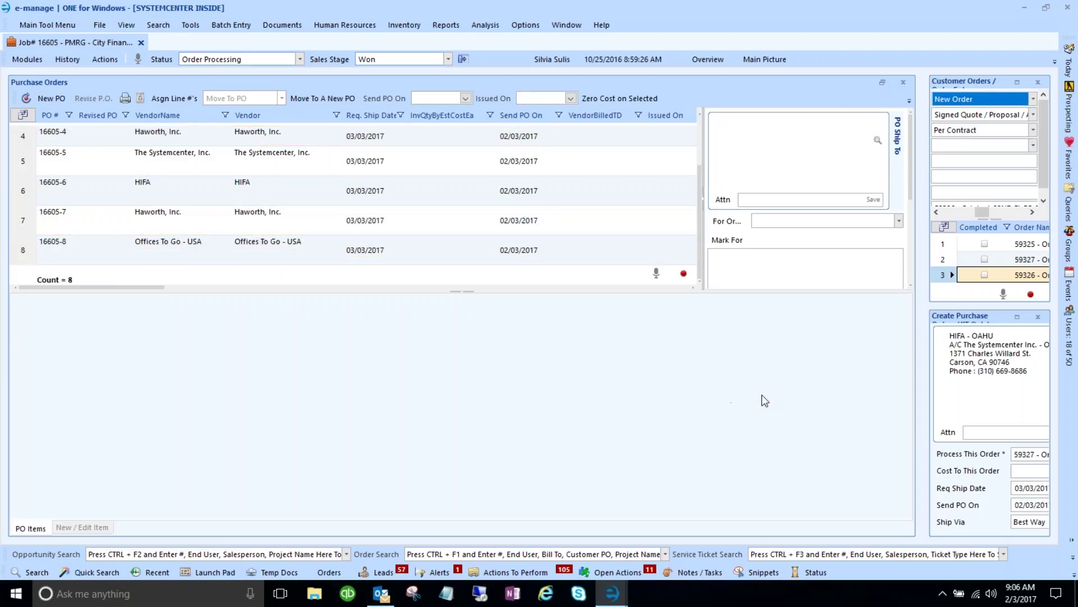
pyautogui.click(1038, 316)
pyautogui.click(27, 59)
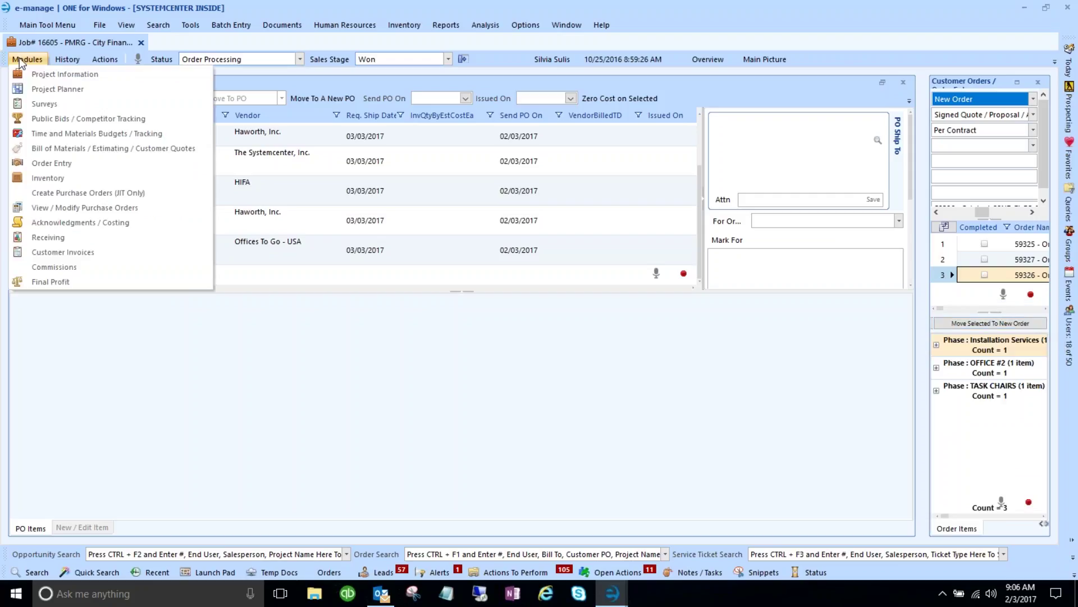
# - In Create Purchase Orders (JIT Only), choose order 59326 and mark it Office Furniture Order #3
pyautogui.click(73, 193)
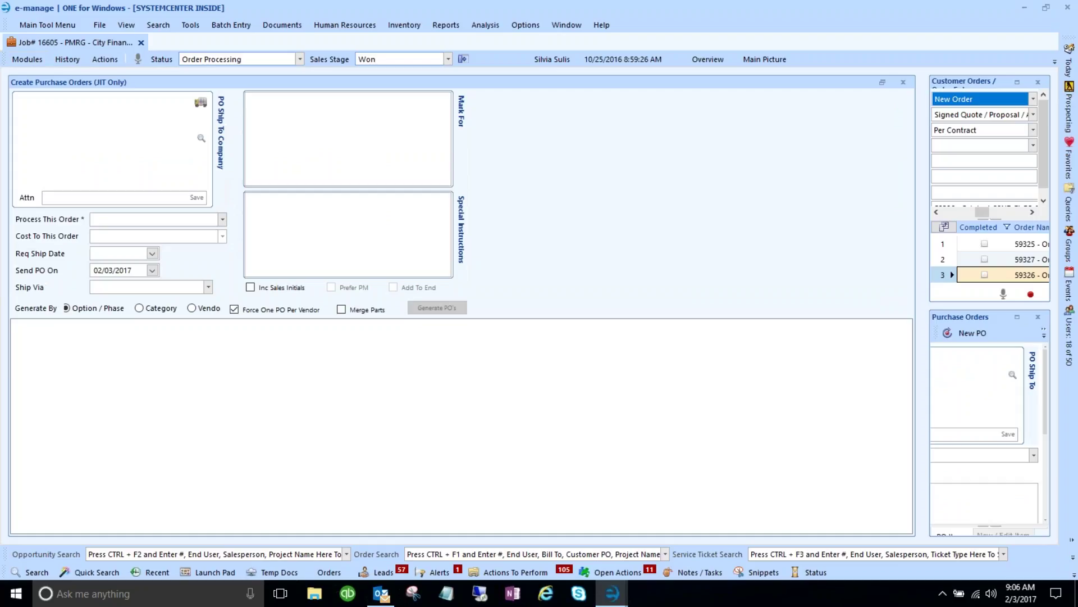
pyautogui.click(342, 127)
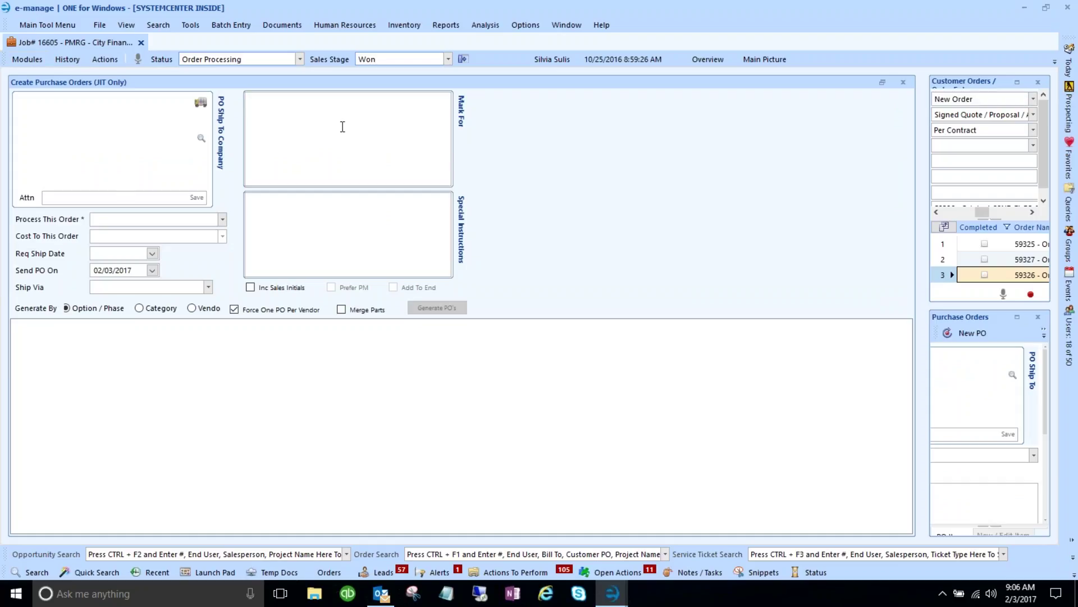
pyautogui.hotkey('ctrl', 'v')
pyautogui.click(218, 223)
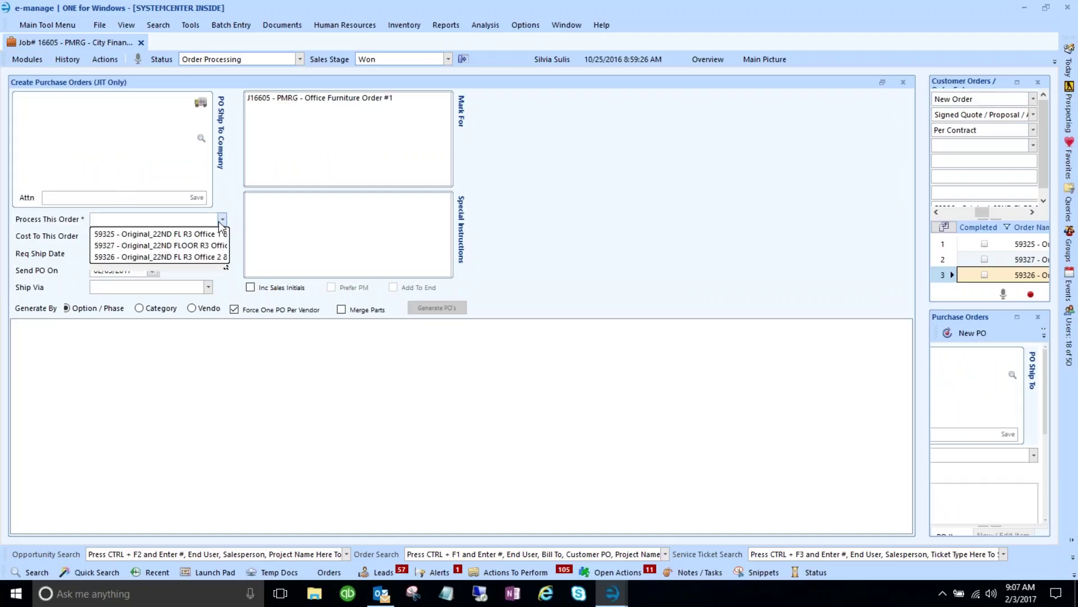
pyautogui.click(202, 260)
pyautogui.click(395, 99)
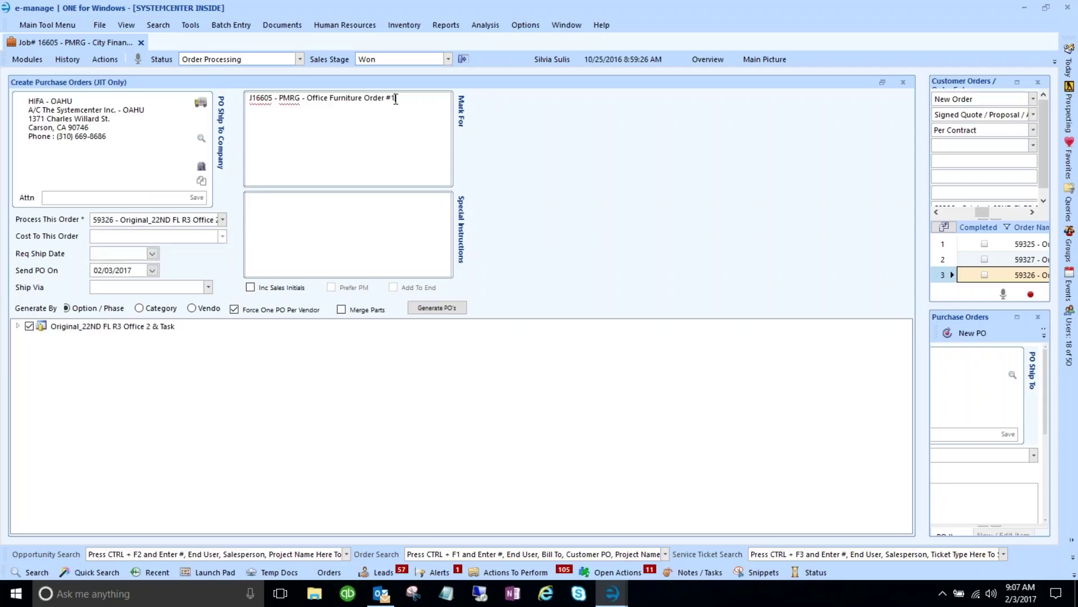
pyautogui.write('3')
pyautogui.press('Tab')
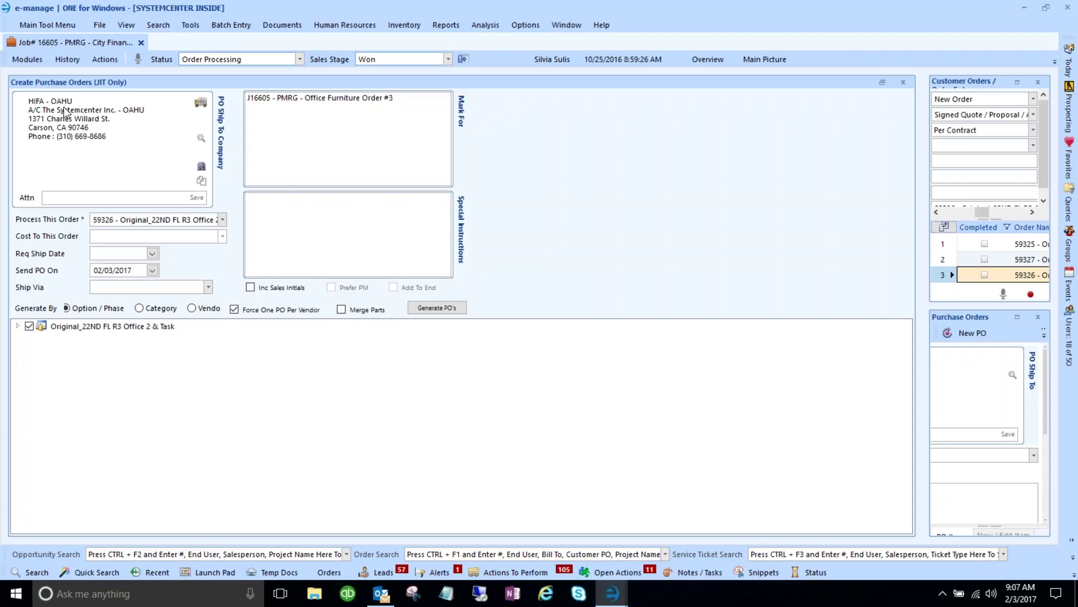
# - Ship to The Systemcenter corporate address with instruction 'No Rail - Please send Zip Xpress'
pyautogui.click(201, 104)
pyautogui.click(186, 103)
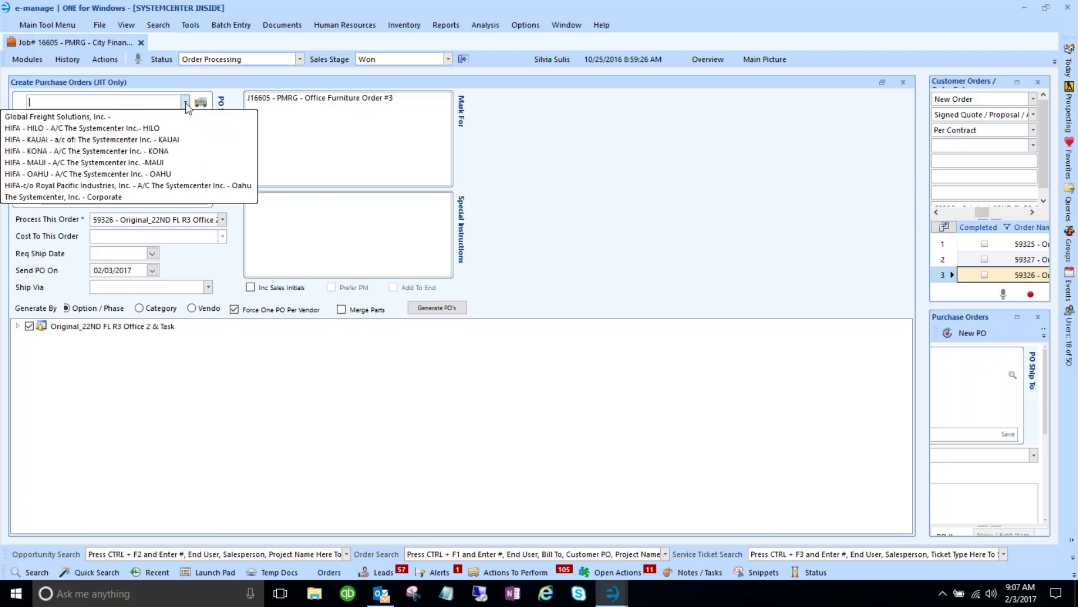
pyautogui.click(96, 197)
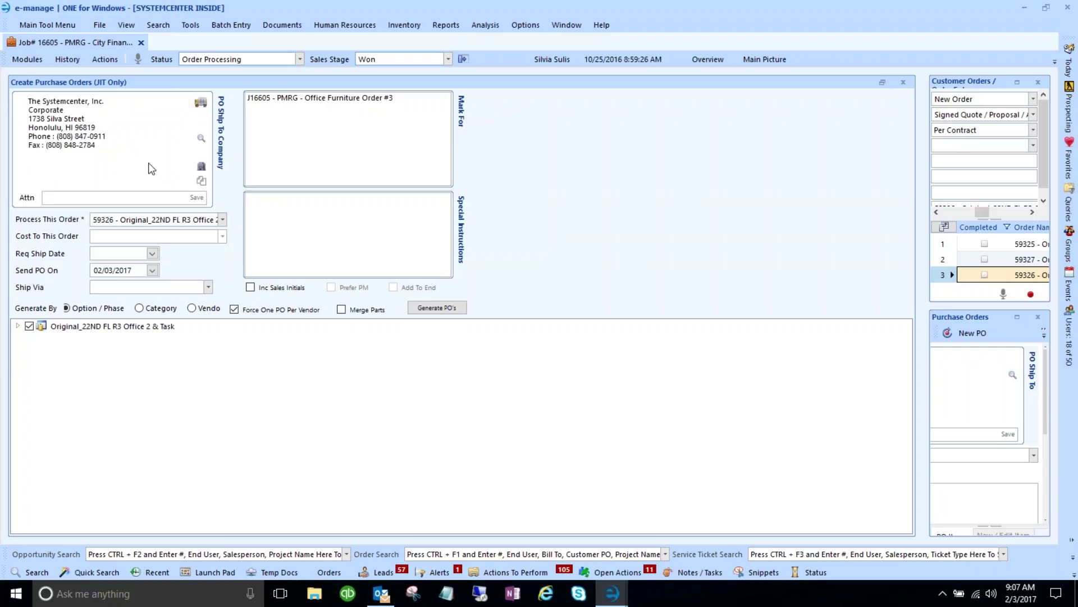
pyautogui.click(360, 206)
pyautogui.write('No Rail - Please send Zip Xpress')
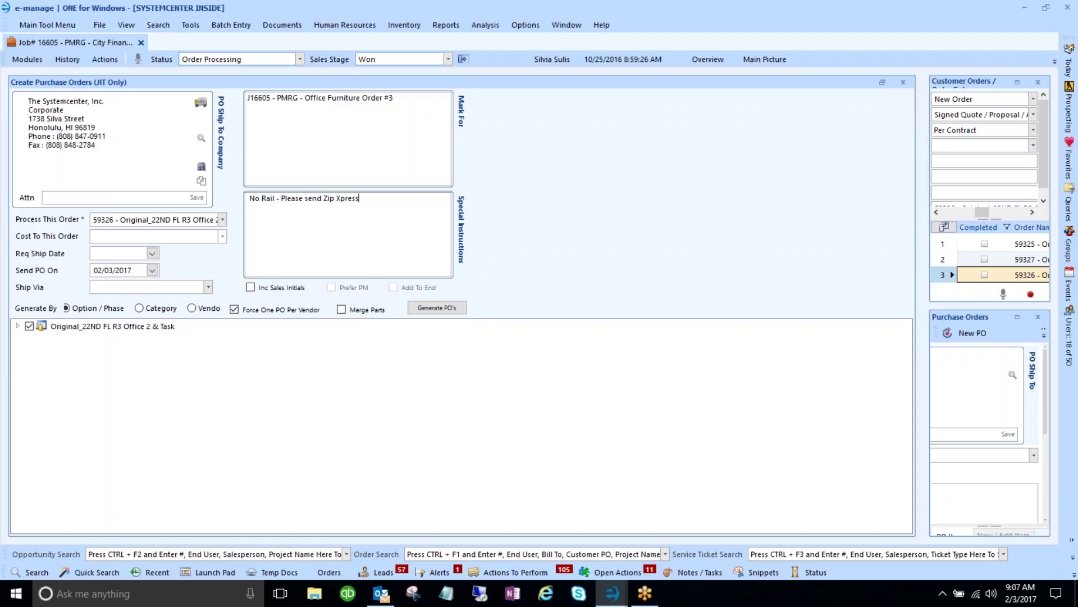
# - Set required ship date 03/03/2017, ship via Best Way, and generate the POs
pyautogui.click(152, 254)
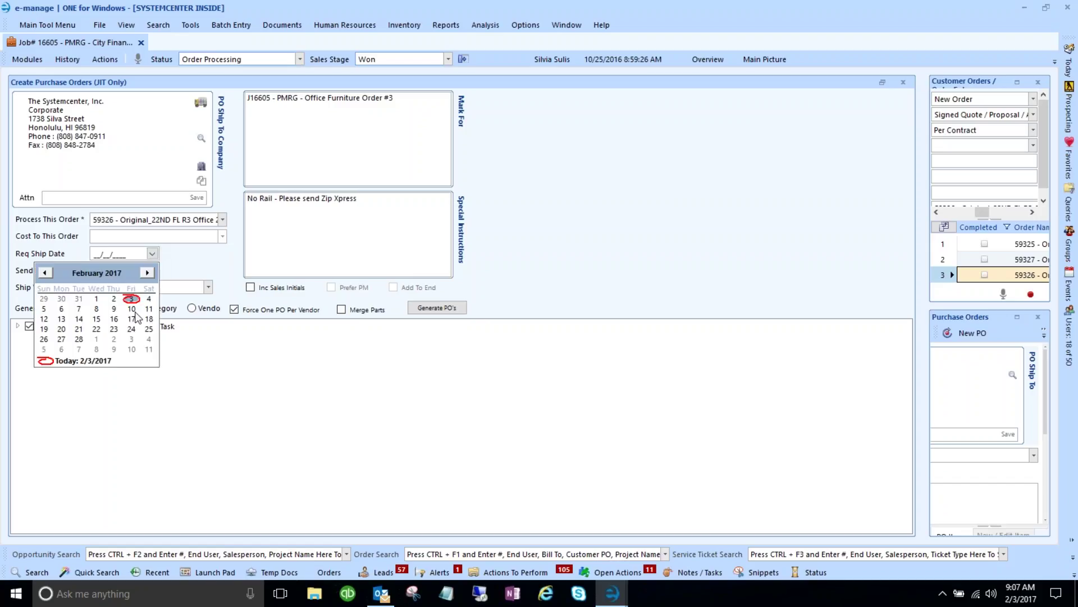
pyautogui.click(130, 339)
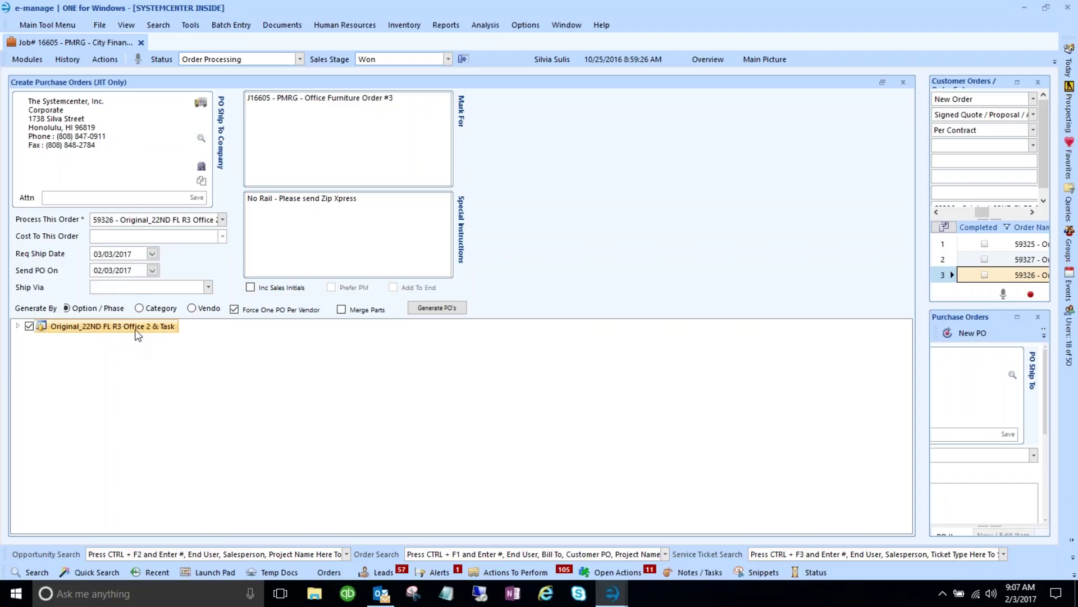
pyautogui.click(207, 287)
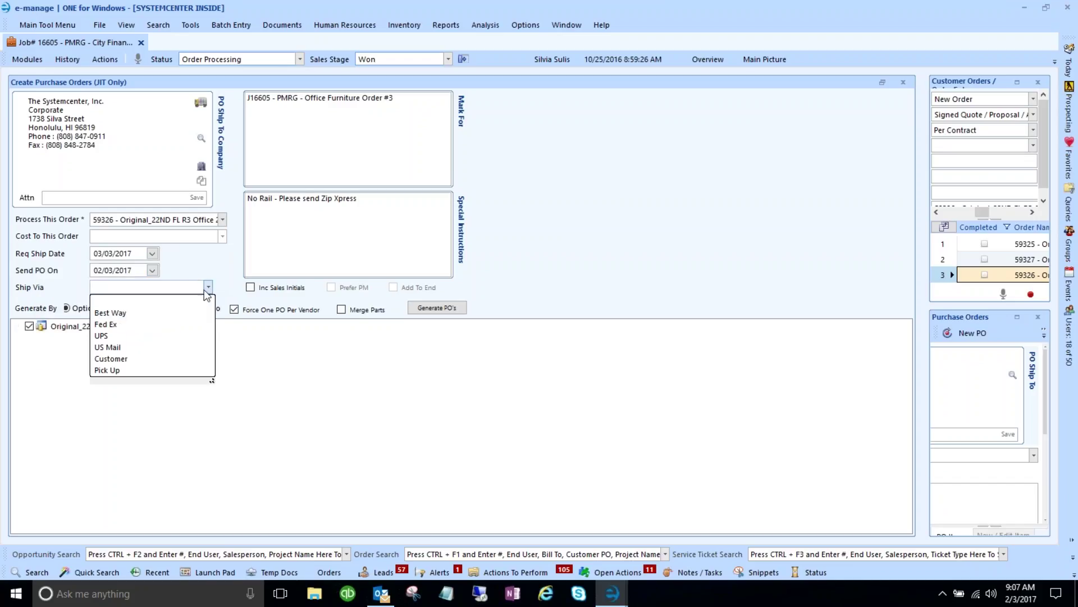
pyautogui.click(159, 312)
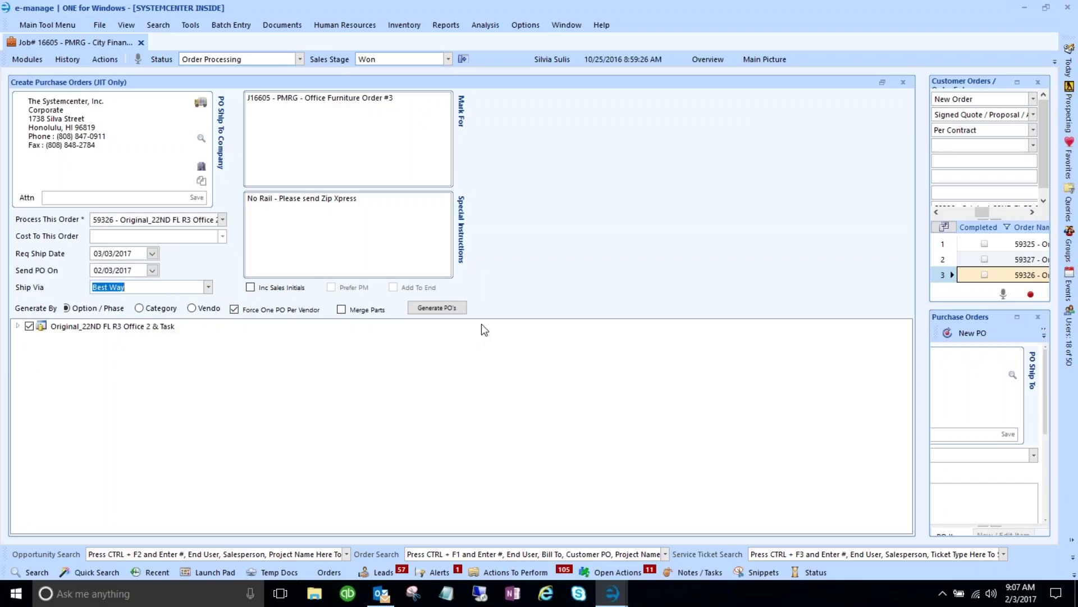
pyautogui.click(442, 312)
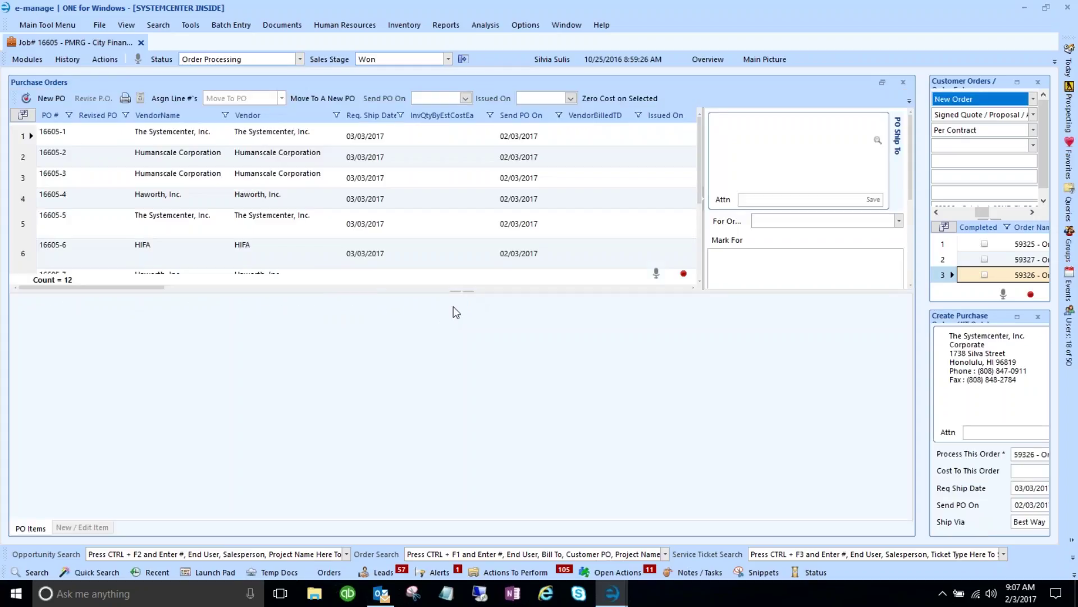
# - Review POs 16605-1 through 16605-12, glance at Action Item Details, then close it
pyautogui.scroll(-2, 420, 230)
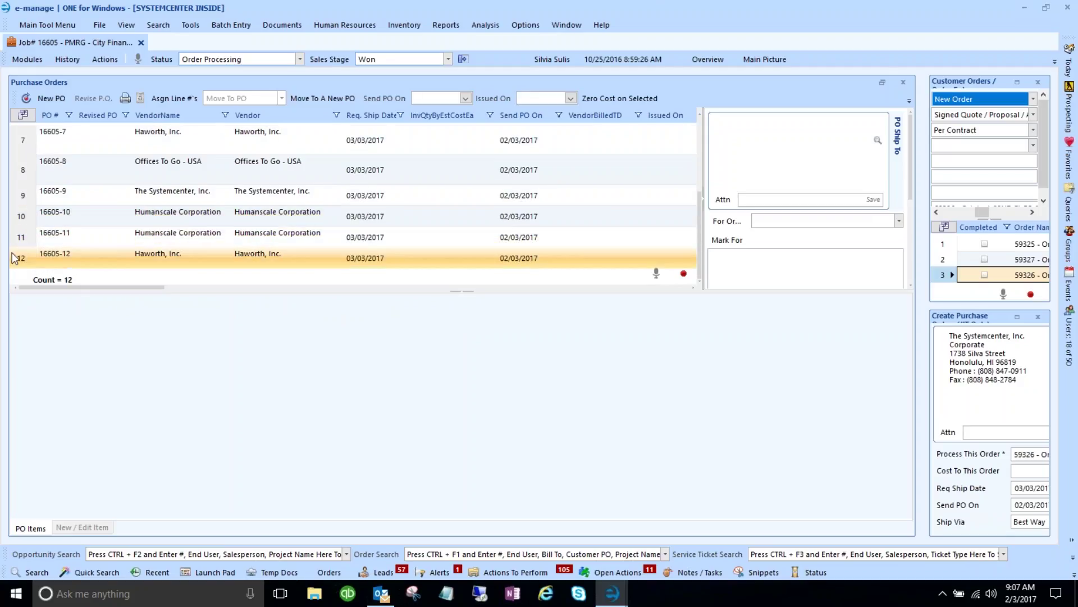
pyautogui.click(293, 242)
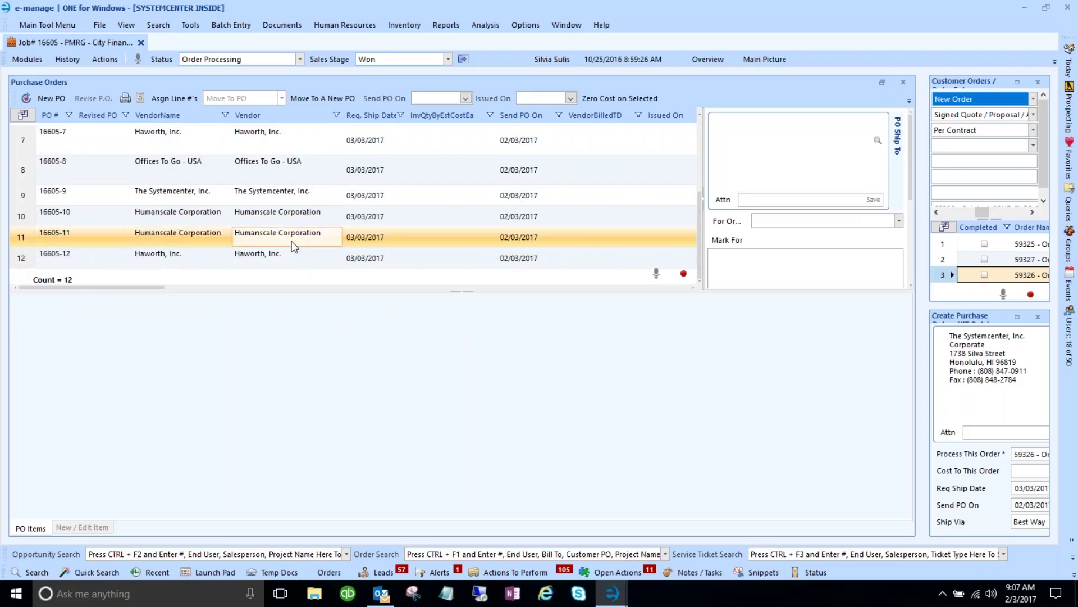
pyautogui.click(613, 594)
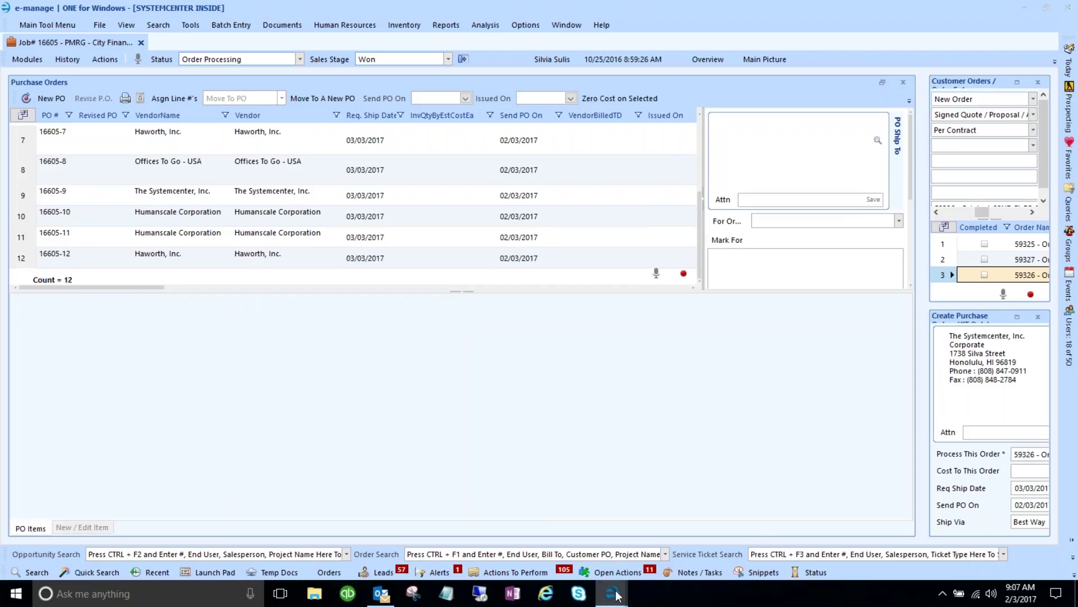
pyautogui.click(688, 536)
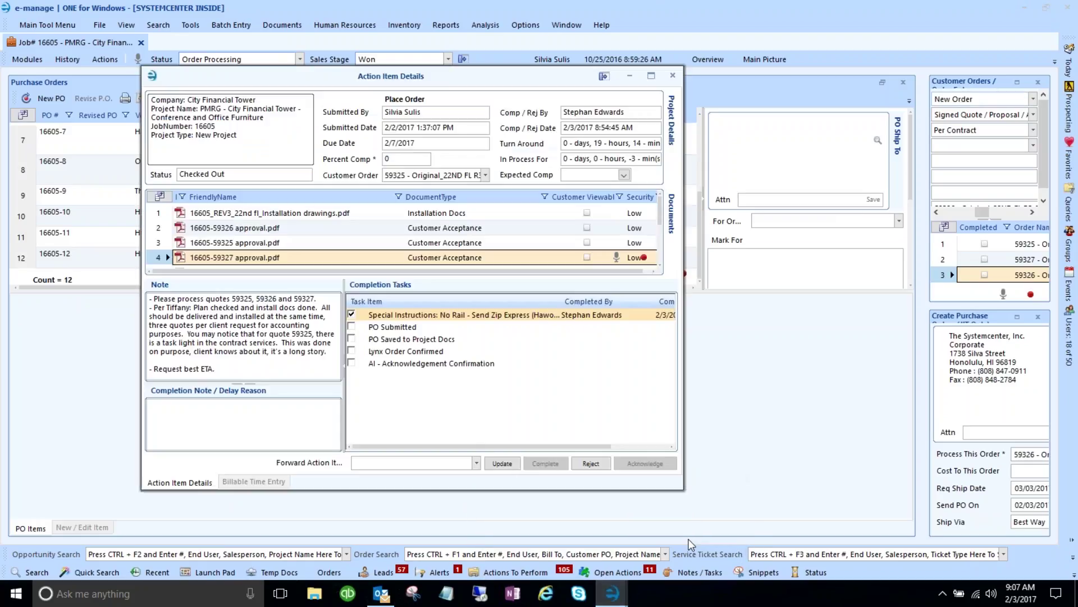
pyautogui.moveTo(456, 80); pyautogui.dragTo(788, 47)
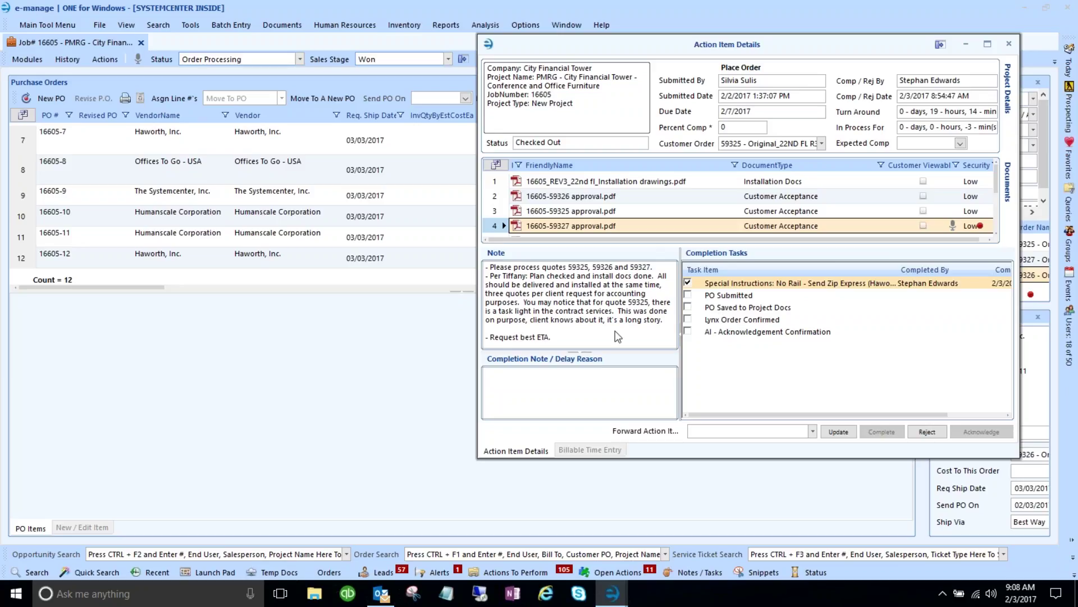
pyautogui.click(965, 45)
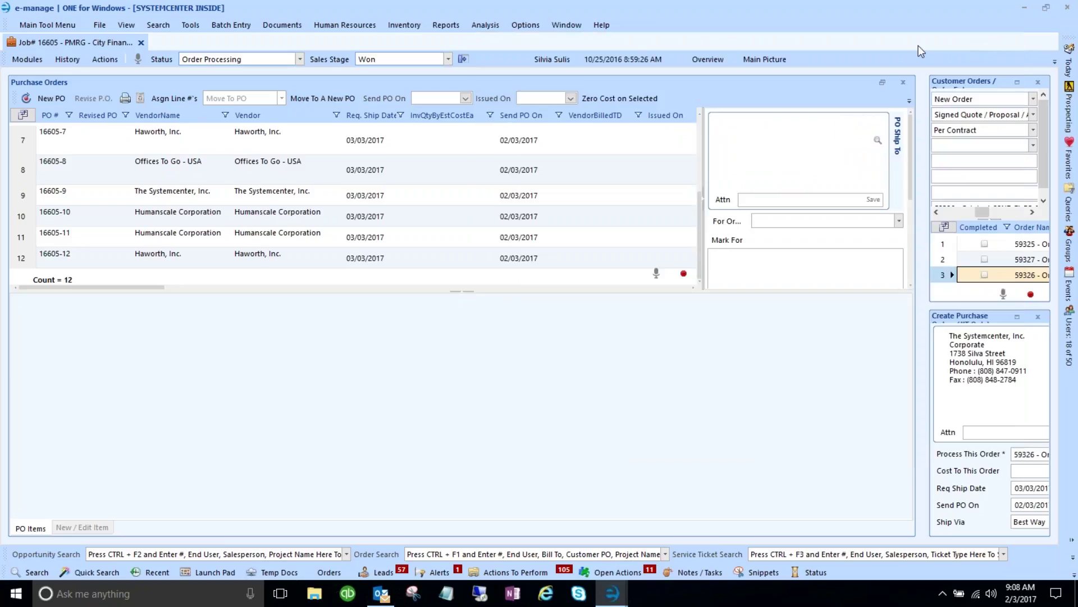
# - In Haworth Web Services, set the first order's bill, ship and sold-to accounts to The Systemcenter with its SPA contract
pyautogui.click(245, 26)
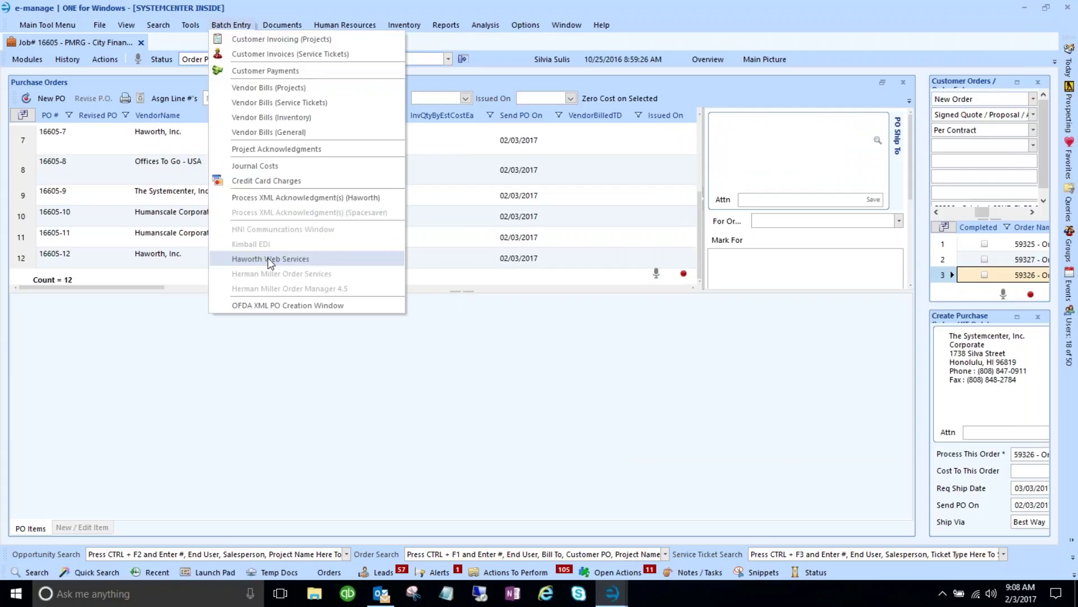
pyautogui.click(269, 259)
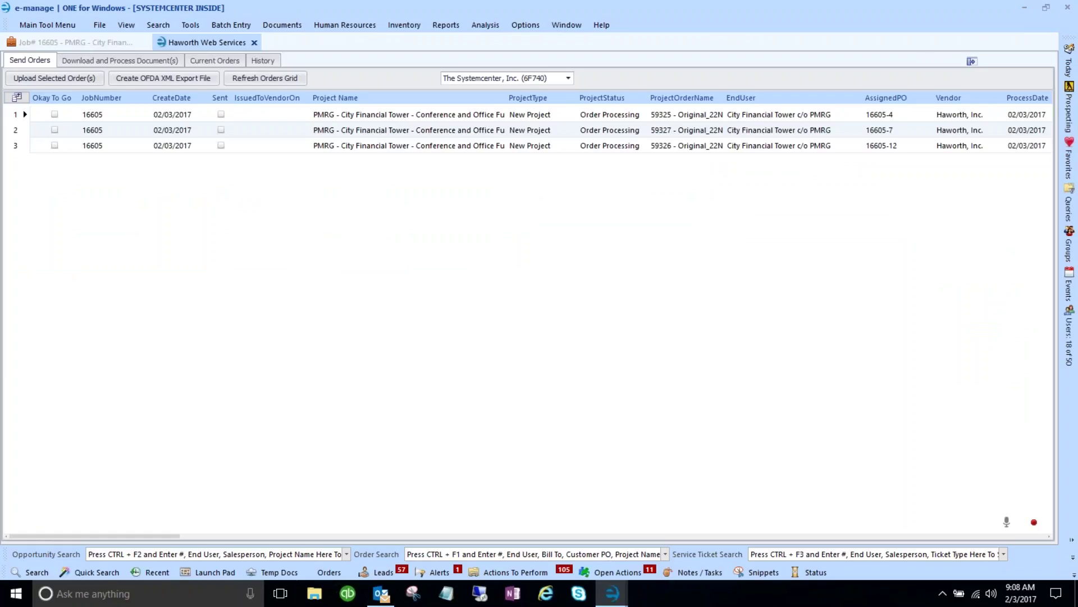
pyautogui.doubleClick(20, 120)
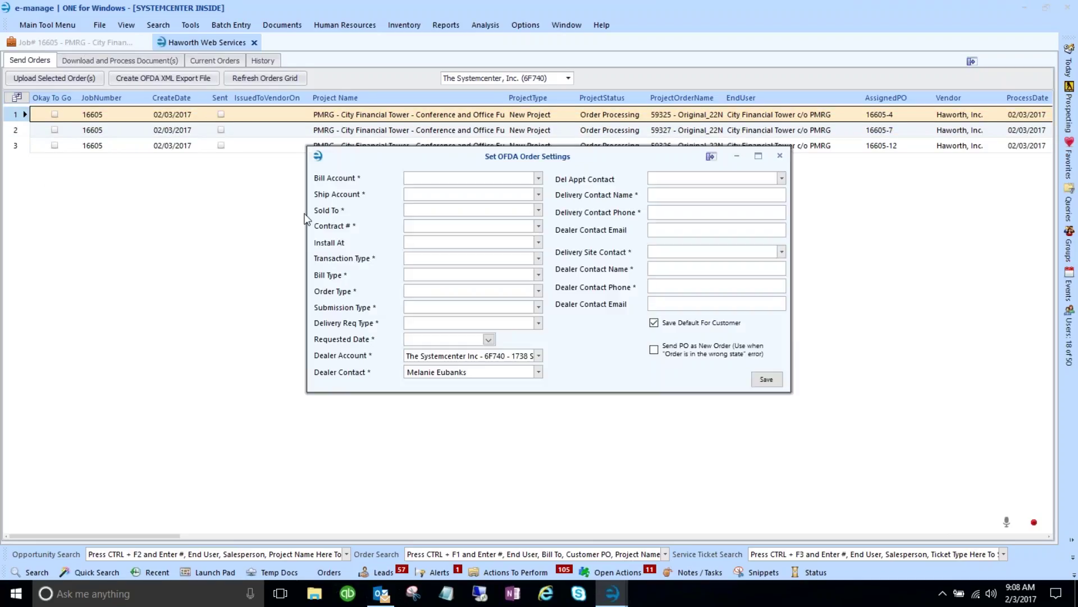
pyautogui.click(538, 179)
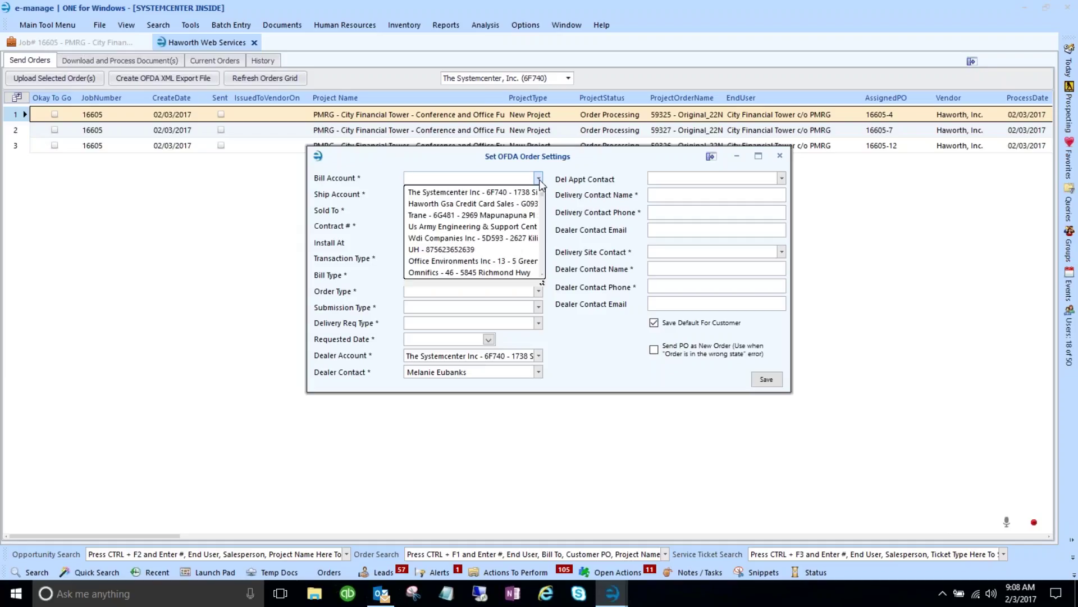
pyautogui.click(500, 195)
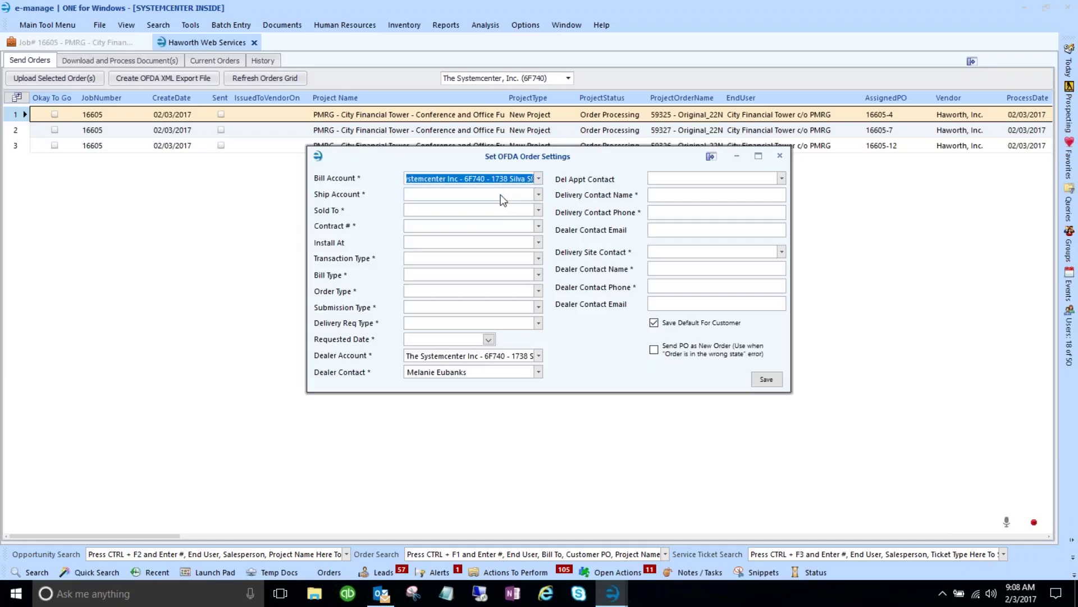
pyautogui.click(540, 195)
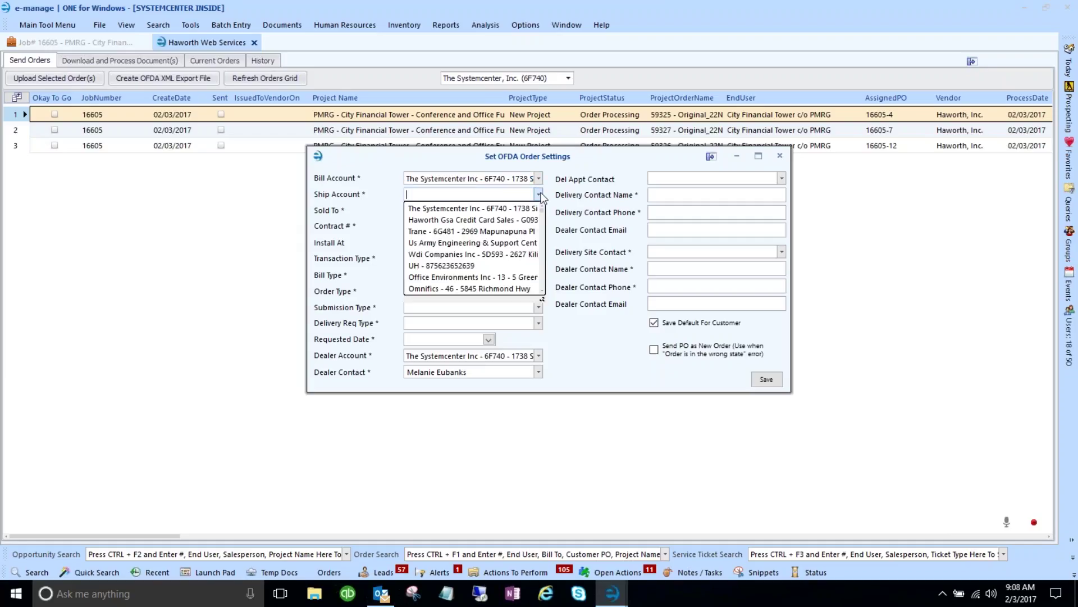
pyautogui.click(518, 208)
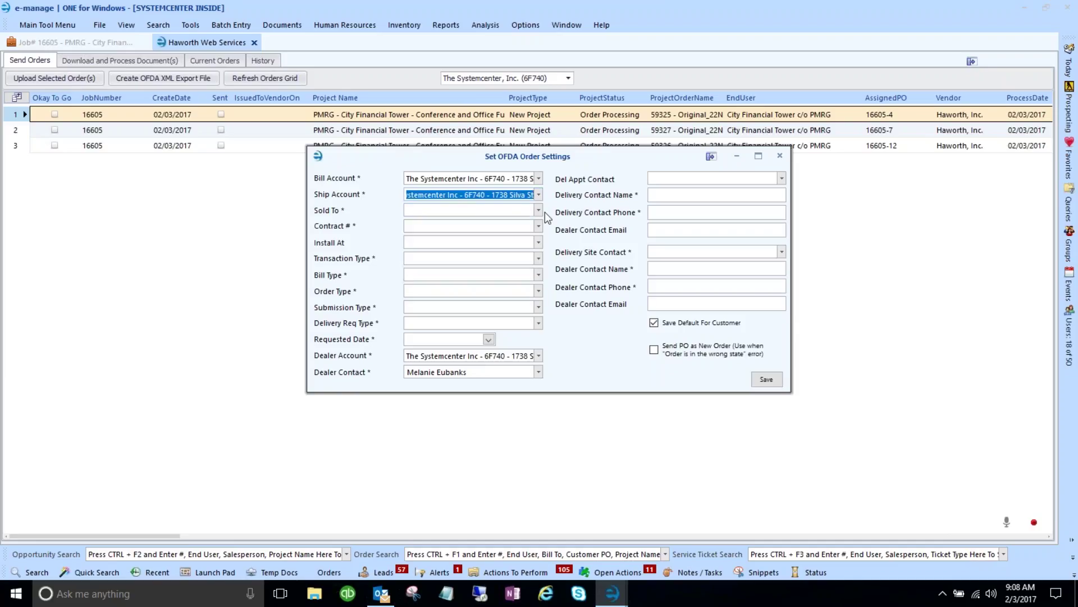
pyautogui.click(540, 211)
pyautogui.click(511, 225)
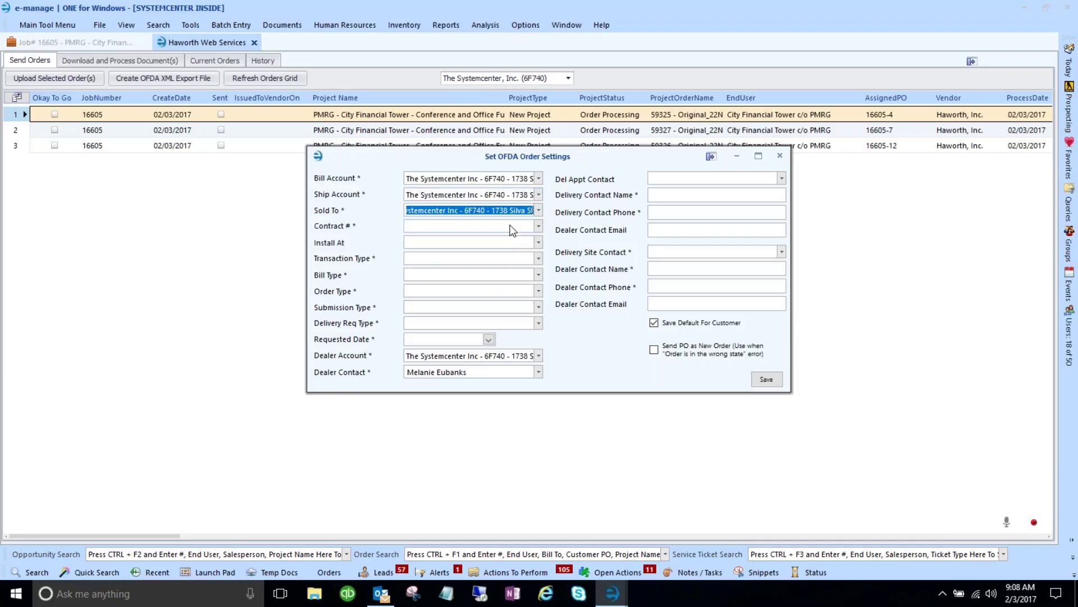
pyautogui.click(539, 227)
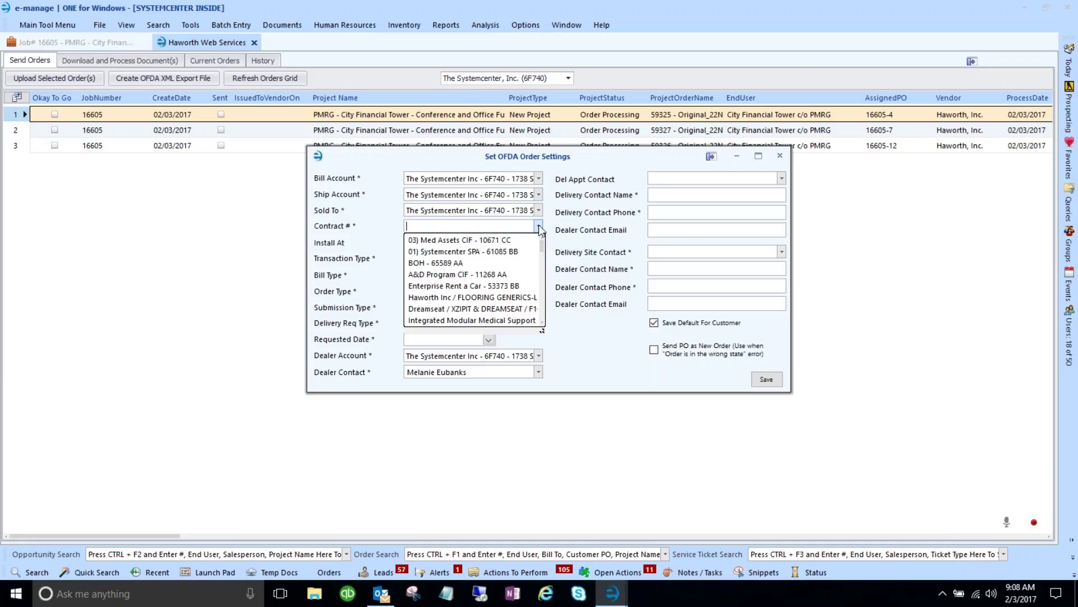
pyautogui.click(495, 252)
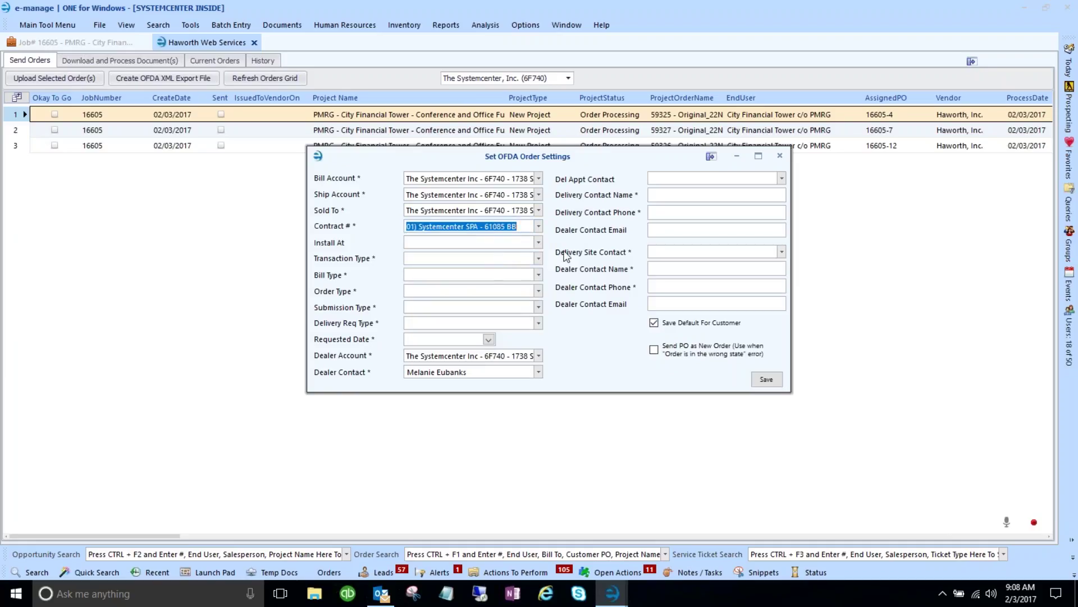
# - Set transaction New, bill Dealer, order Regular, Normal Order submission, DeliverOn, requested 03/03/2017
pyautogui.click(539, 259)
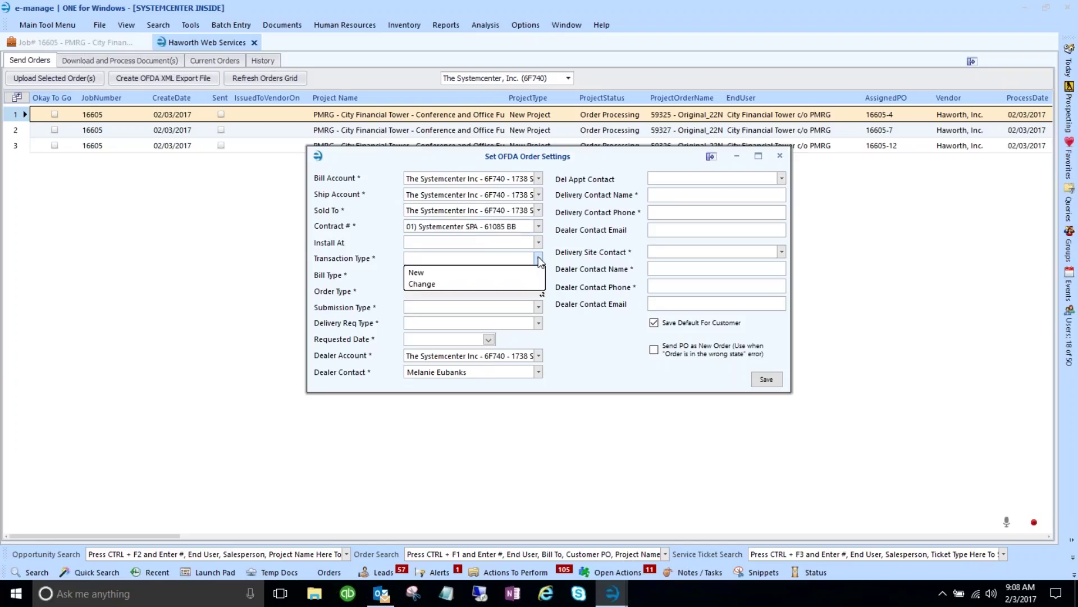
pyautogui.click(538, 259)
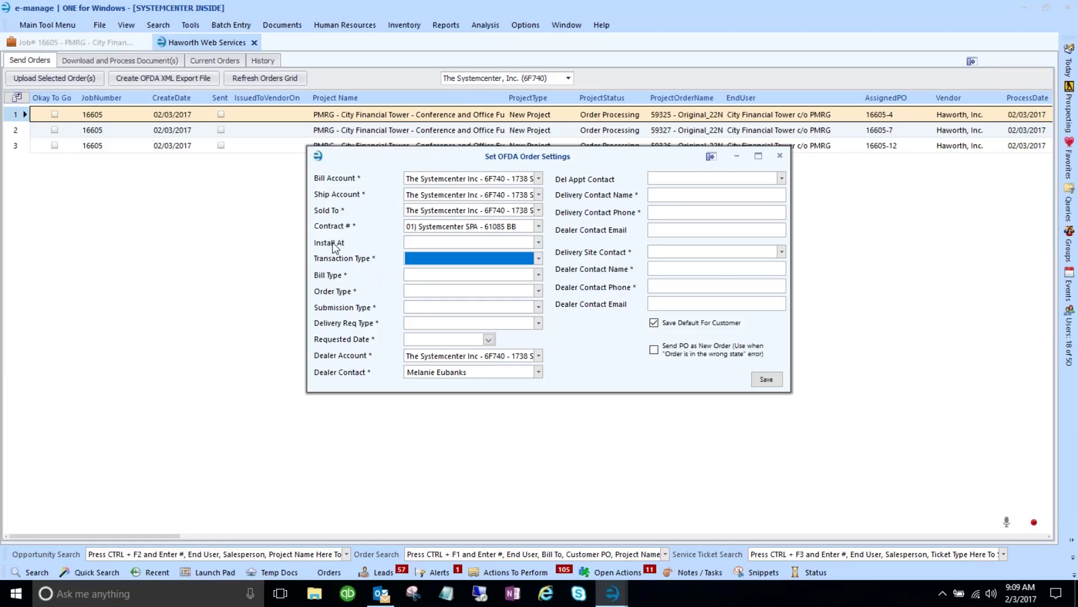
pyautogui.click(539, 261)
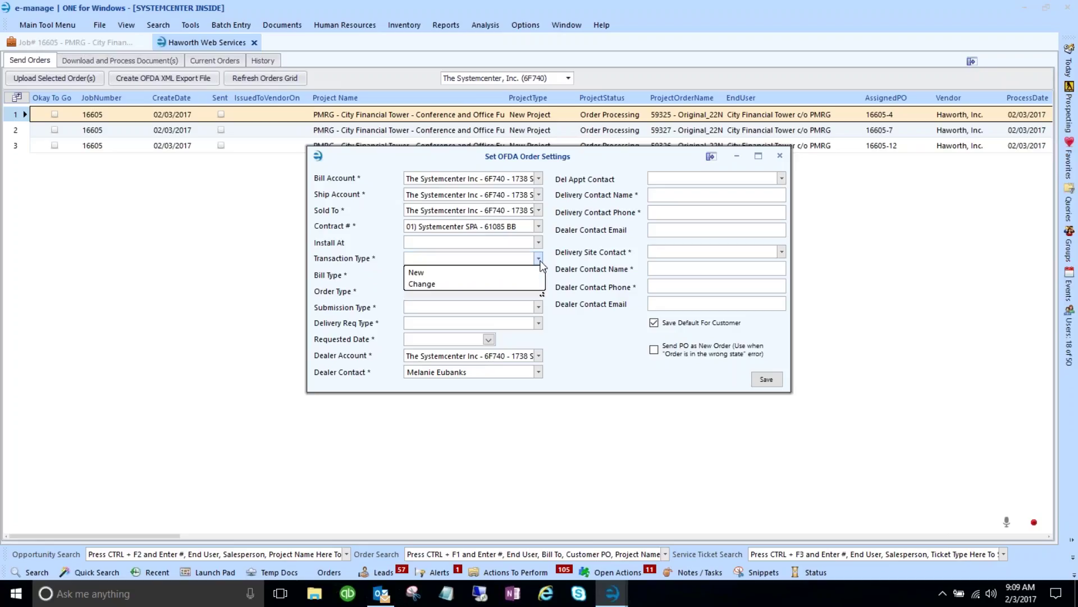
pyautogui.click(430, 273)
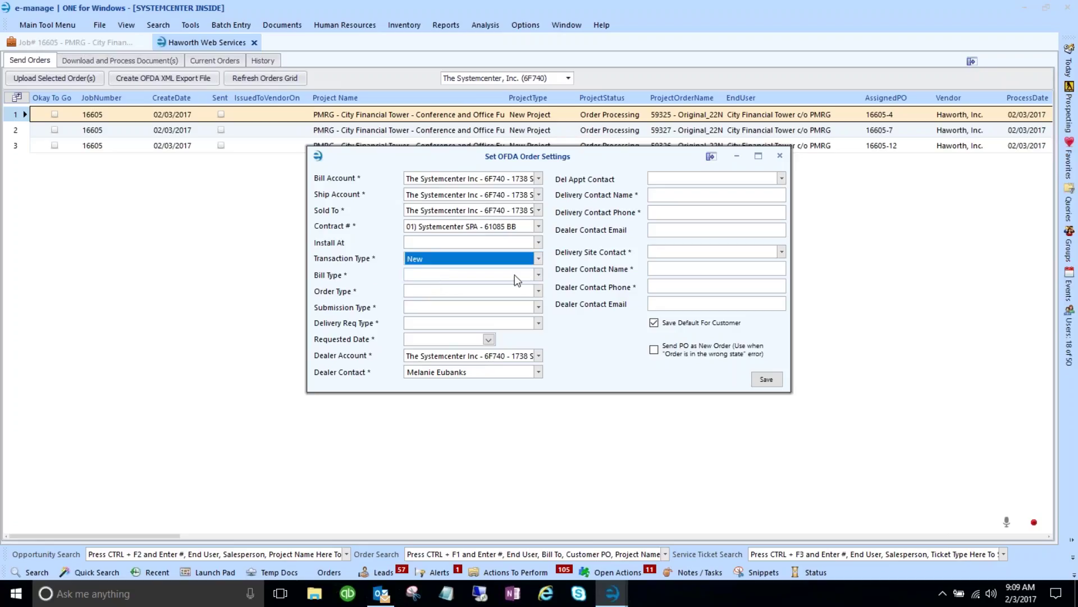
pyautogui.click(538, 274)
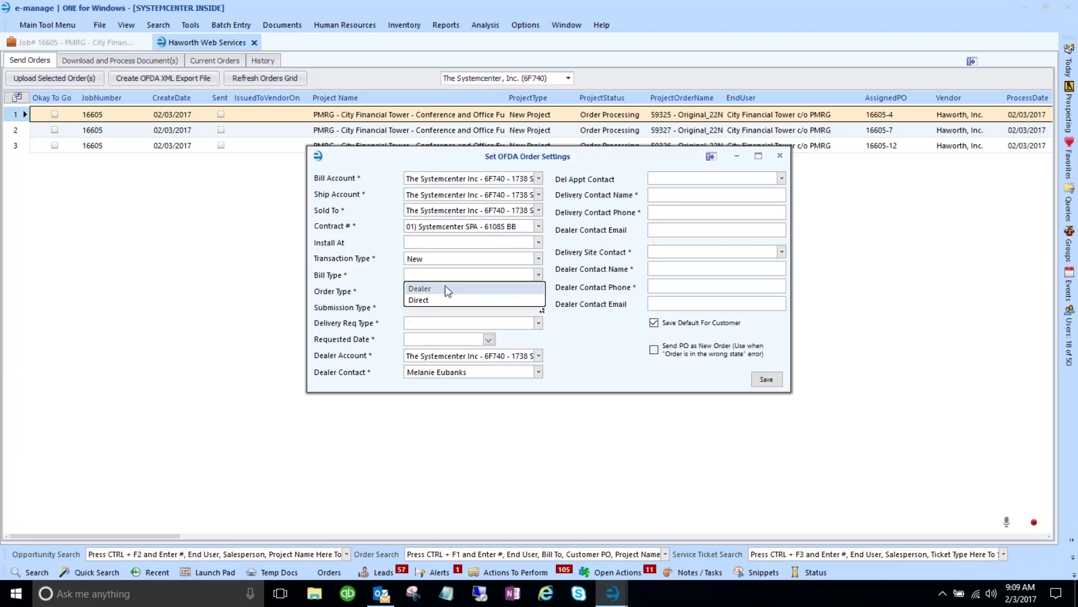
pyautogui.click(431, 288)
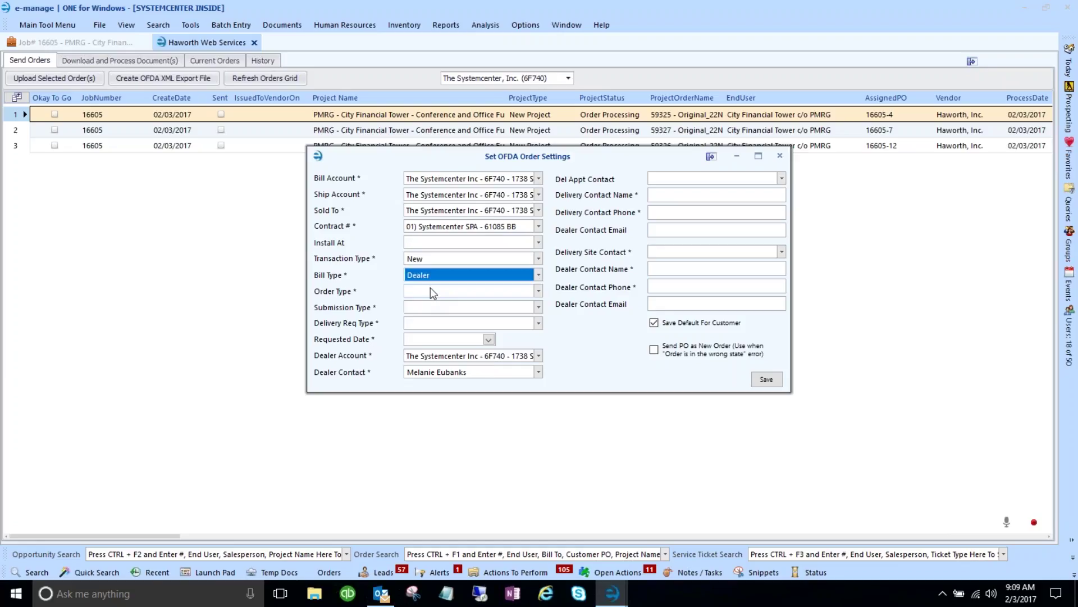
pyautogui.click(539, 291)
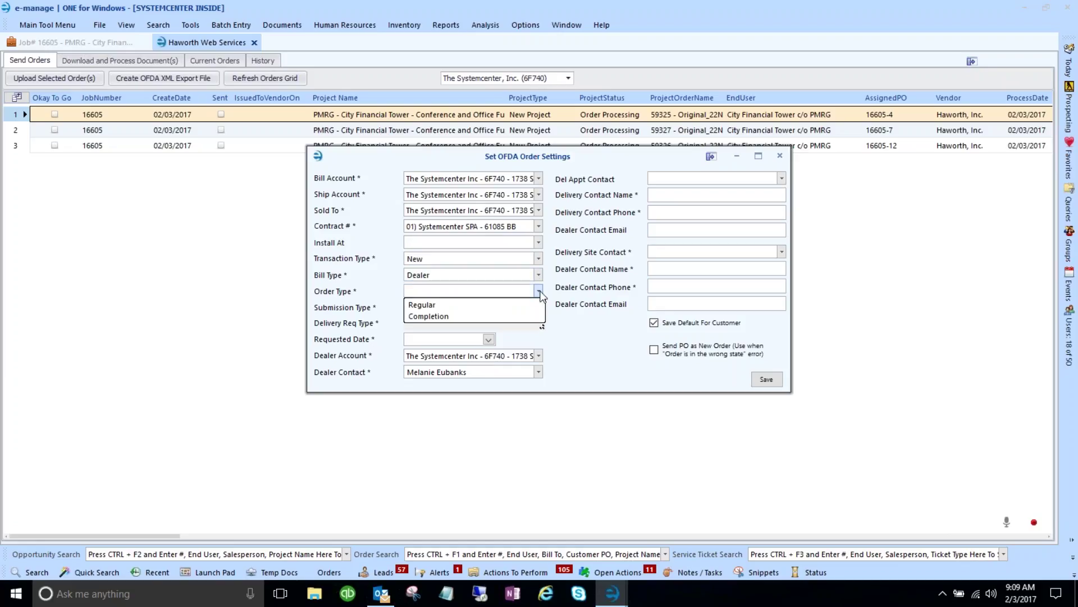
pyautogui.click(429, 308)
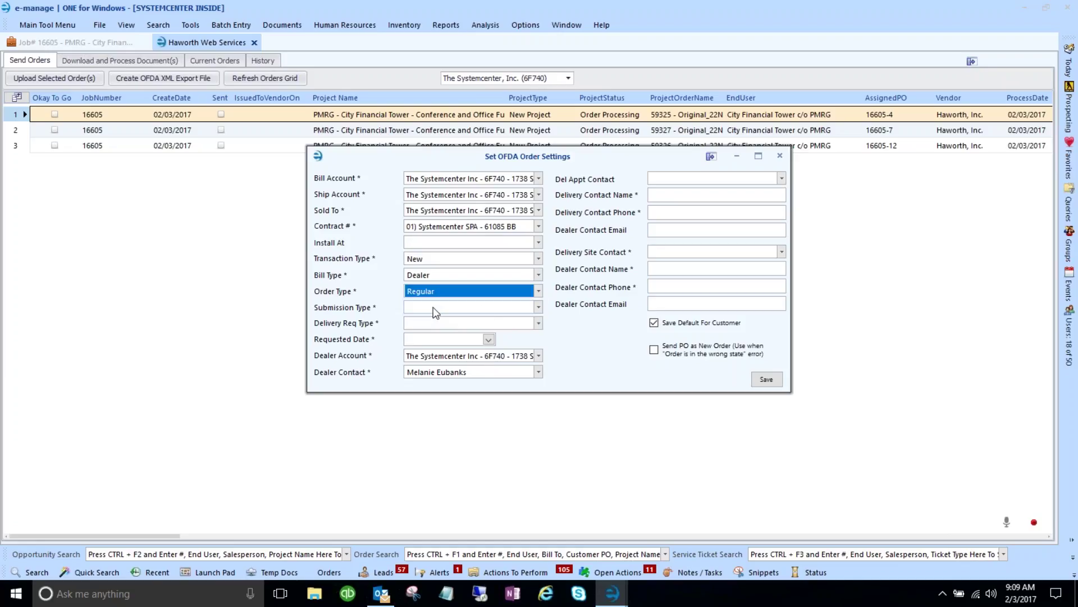
pyautogui.click(538, 307)
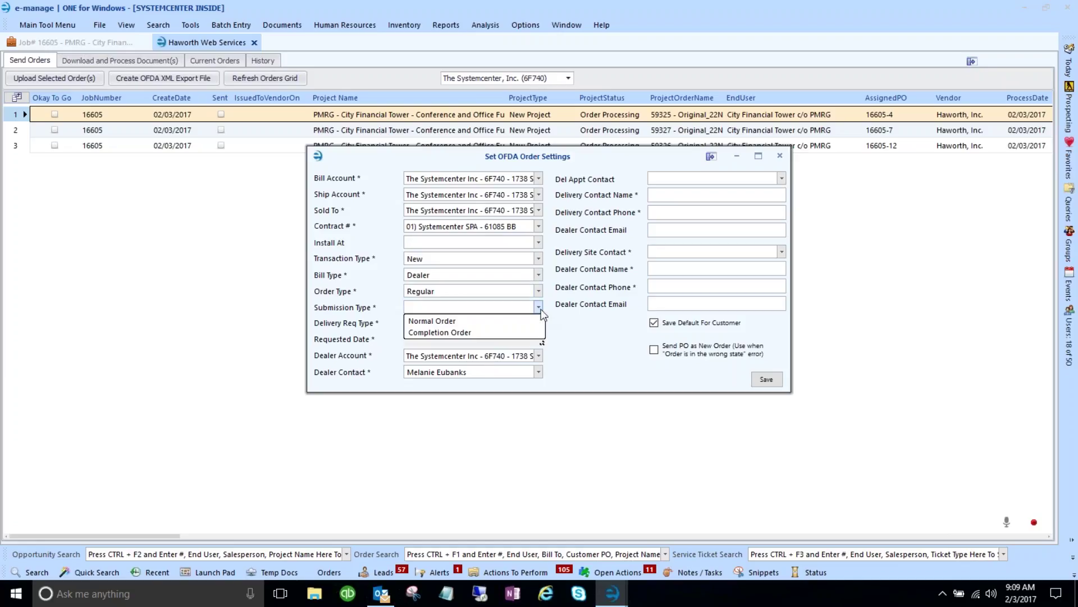
pyautogui.click(441, 321)
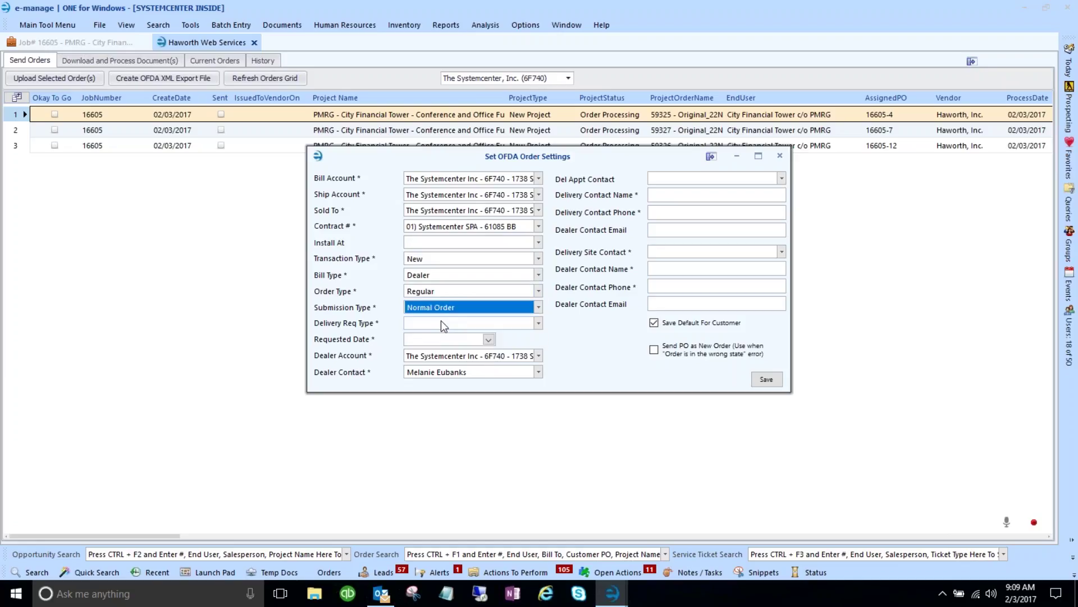
pyautogui.click(539, 325)
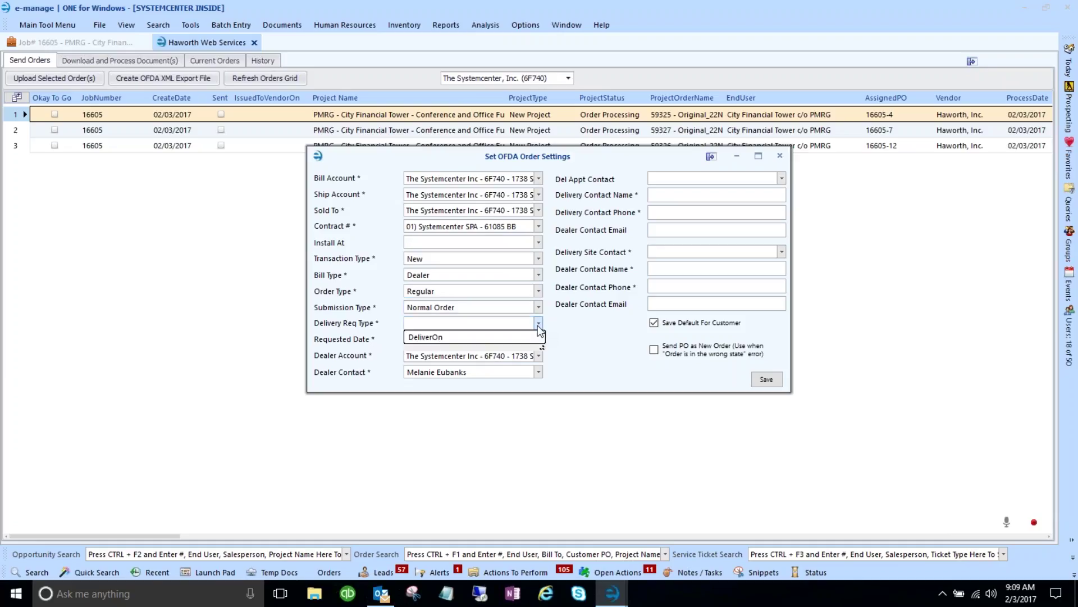
pyautogui.click(511, 337)
pyautogui.click(489, 339)
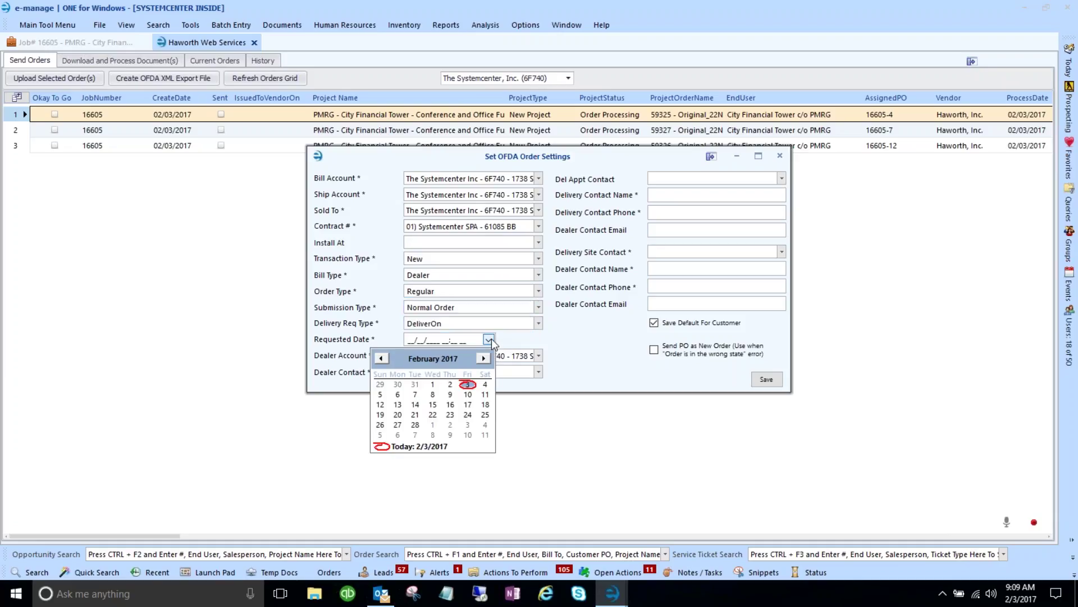
pyautogui.click(468, 424)
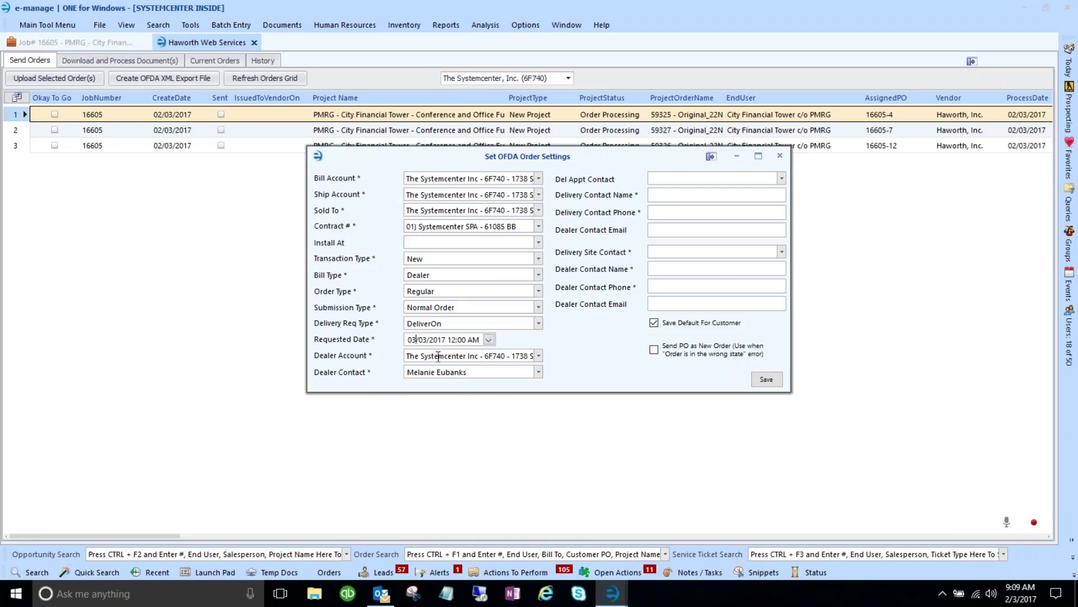
# - Enter the delivery contact's name, choose the dealer contact for appointment and site, and save
pyautogui.click(715, 192)
pyautogui.click(782, 179)
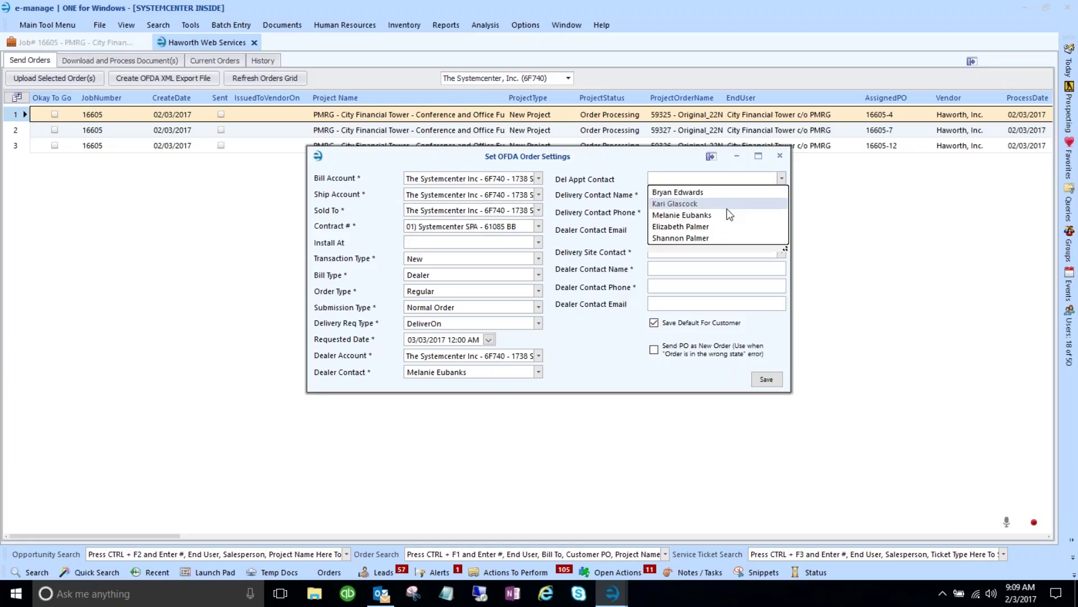
pyautogui.click(681, 215)
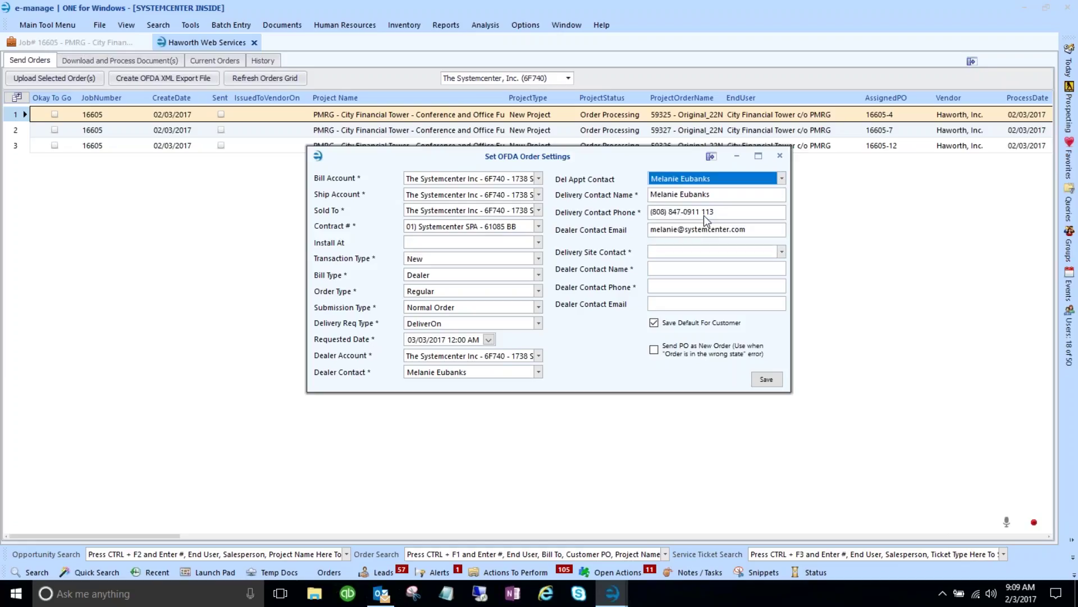
pyautogui.click(782, 252)
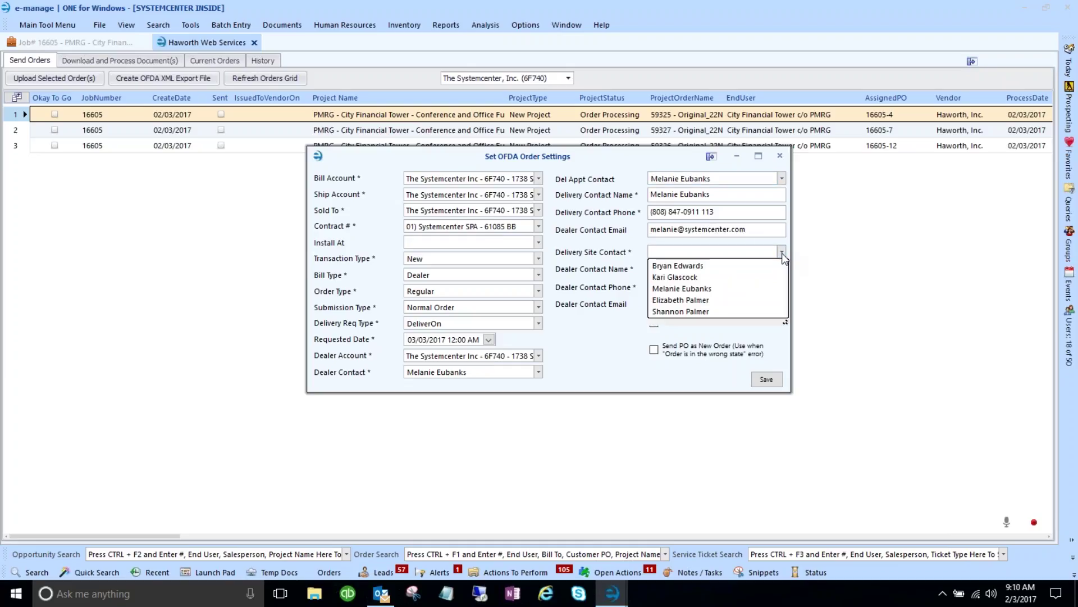
pyautogui.click(700, 288)
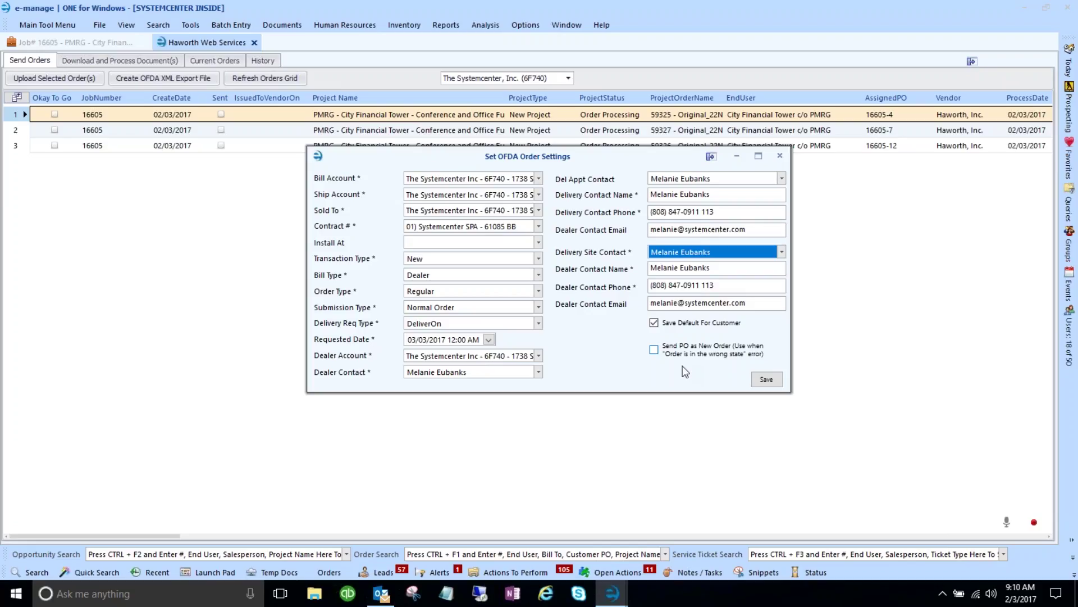
pyautogui.click(766, 380)
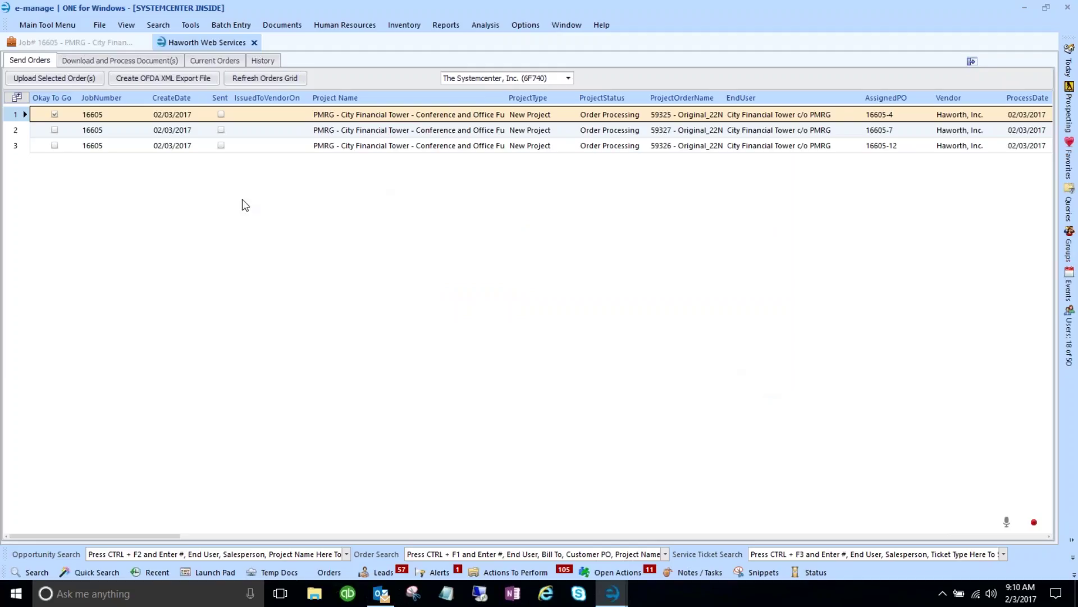
# - Set order 16605-7 to Normal Order submission with requested date 03/03/2017 and save
pyautogui.click(22, 133)
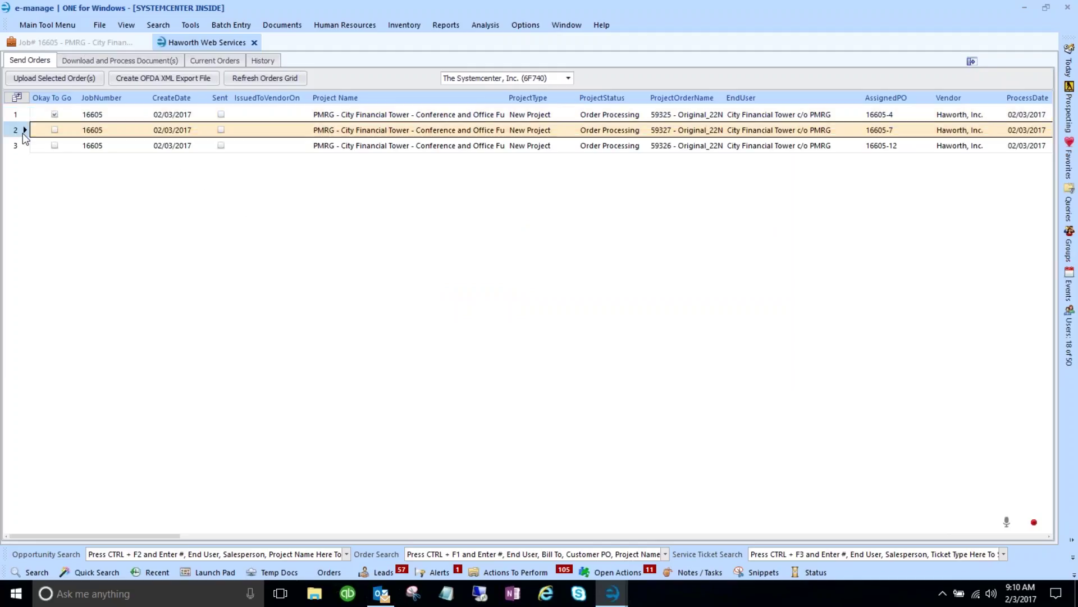
pyautogui.doubleClick(23, 133)
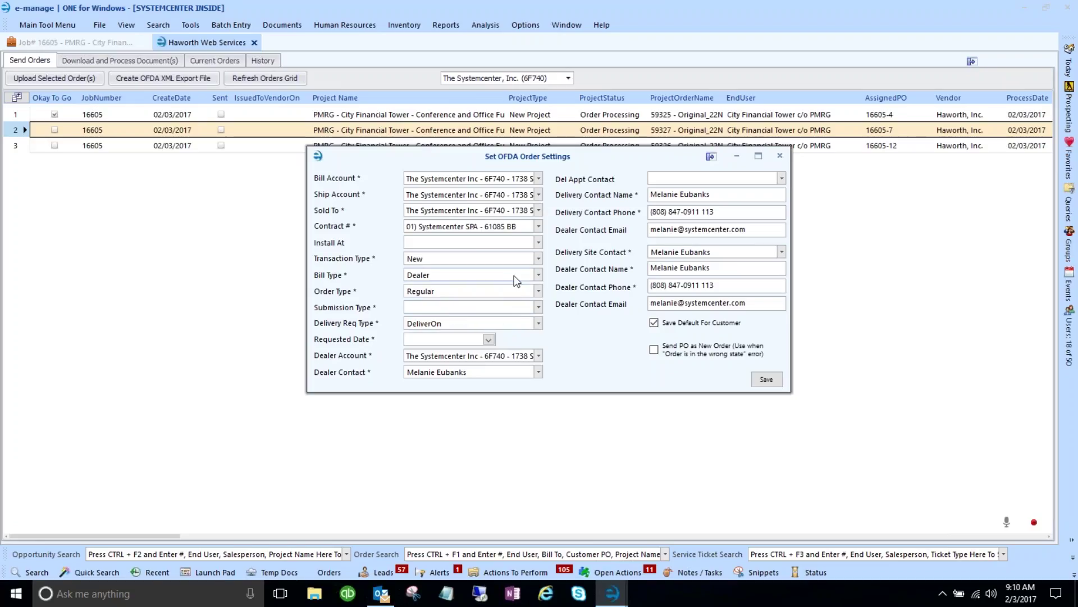
pyautogui.click(530, 309)
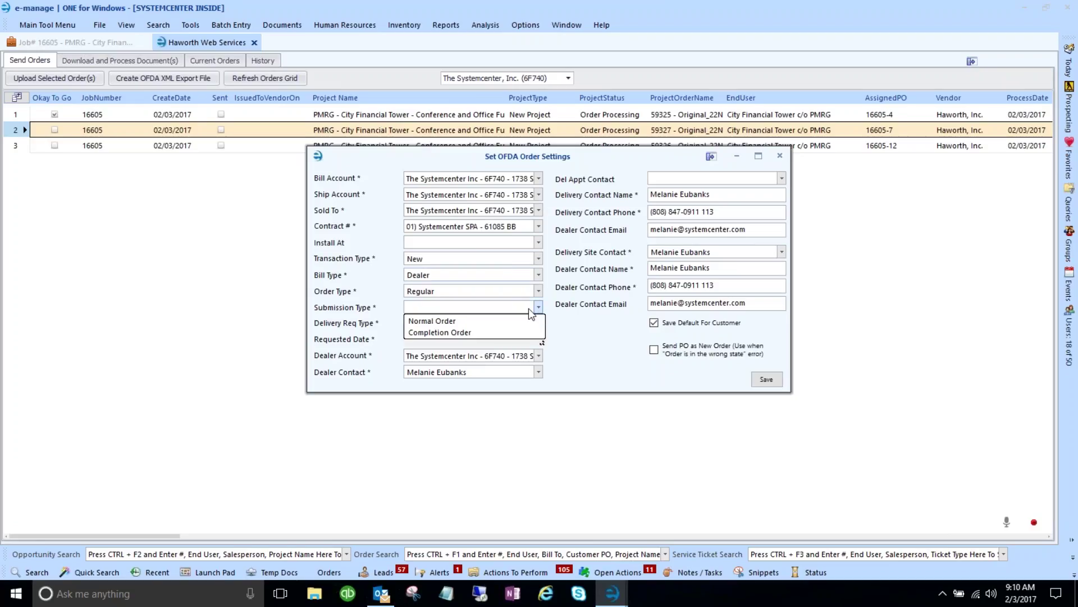
pyautogui.click(491, 321)
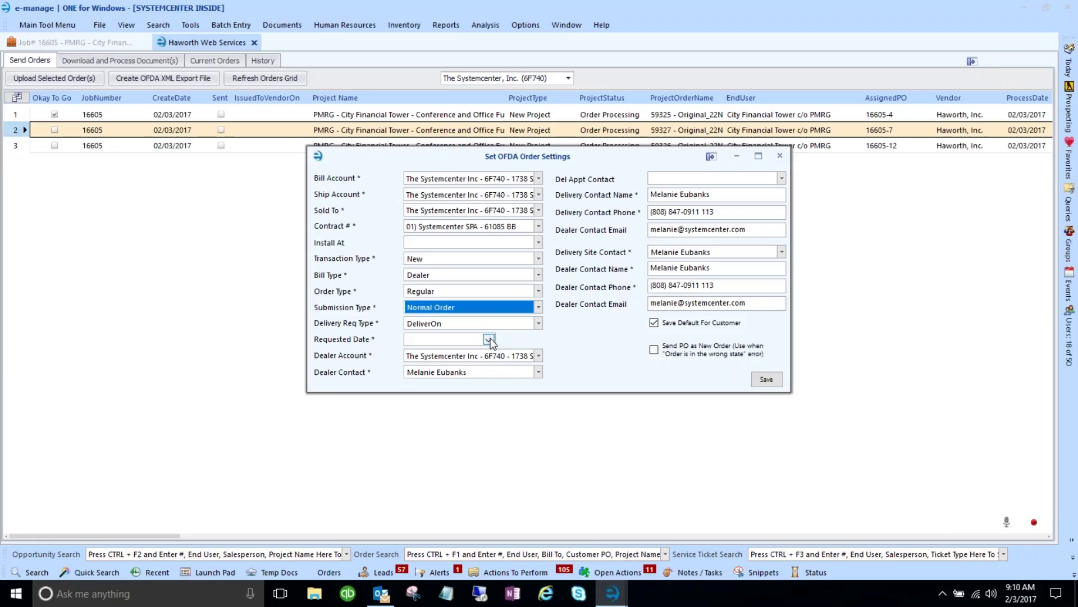
pyautogui.click(488, 339)
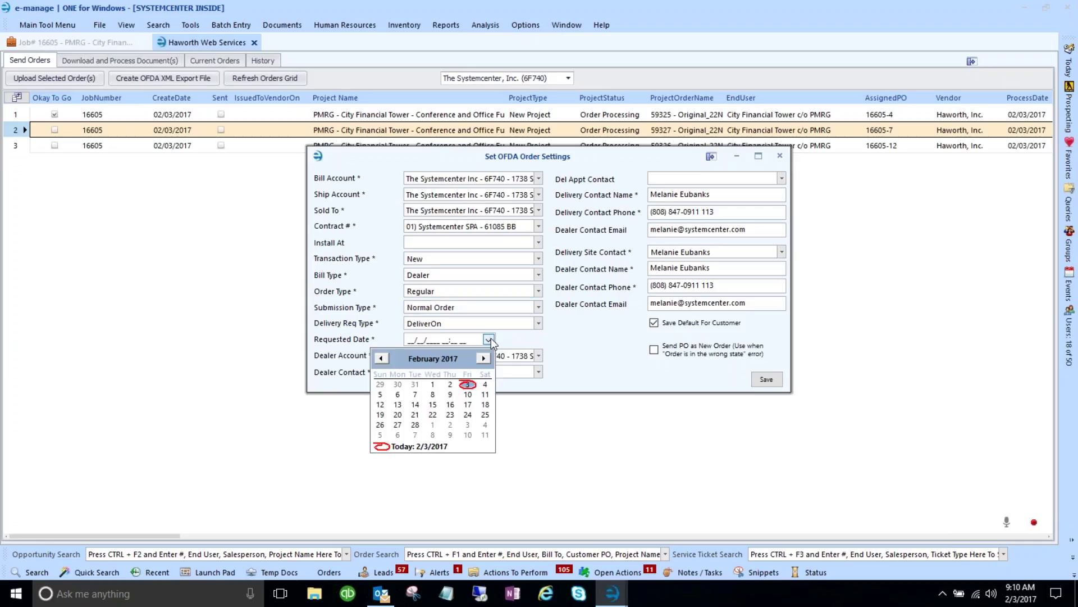
pyautogui.click(469, 426)
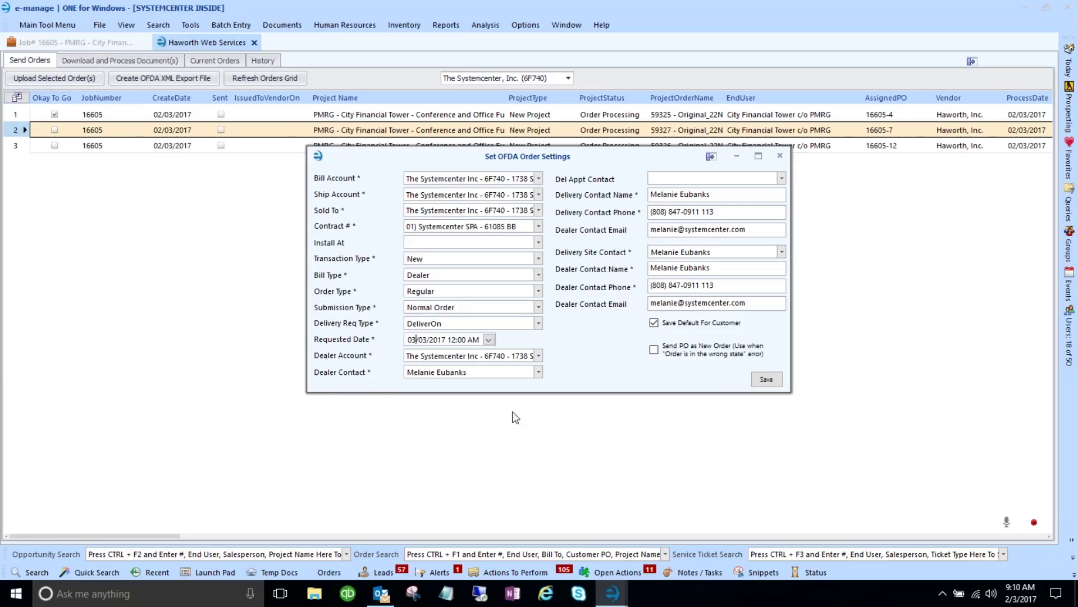
pyautogui.click(767, 380)
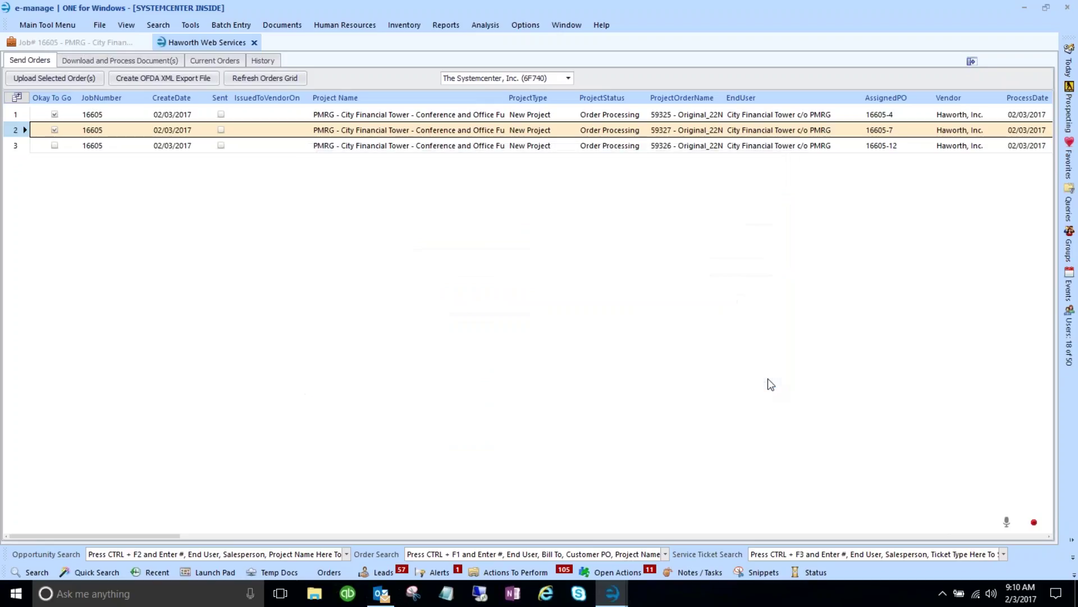
# - Give order 16605-12 requested date 03/03/2017 and Normal Order submission, then save
pyautogui.click(15, 146)
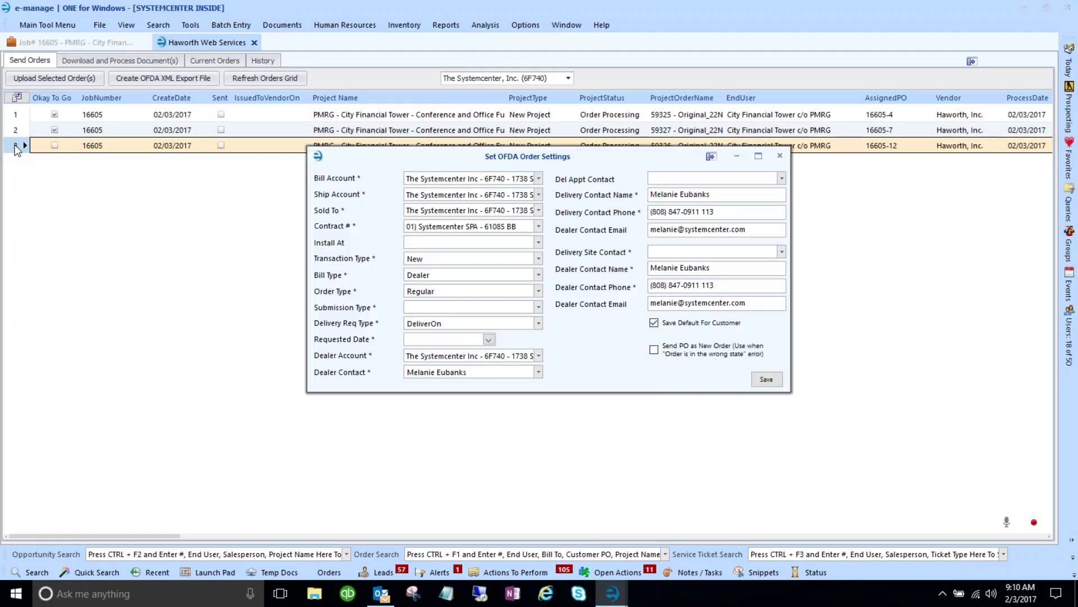
pyautogui.click(54, 130)
pyautogui.click(488, 339)
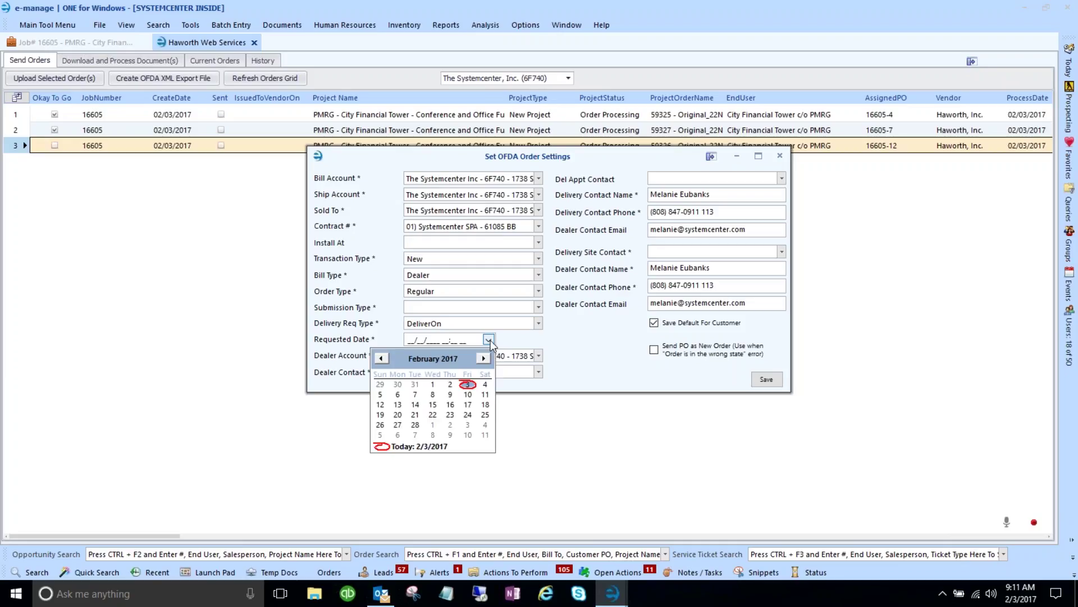
pyautogui.click(468, 424)
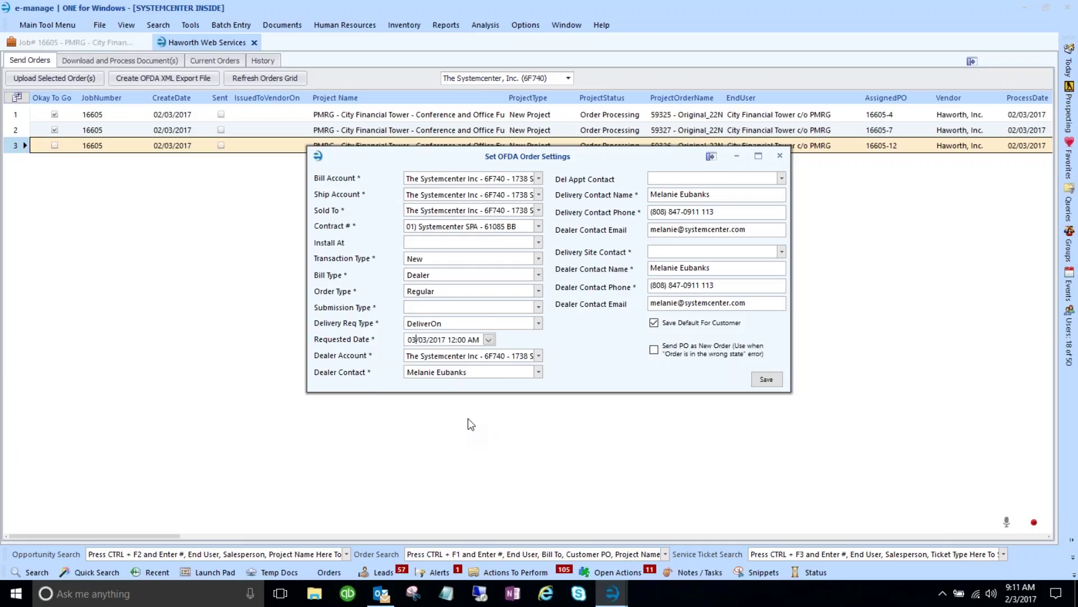
pyautogui.click(538, 308)
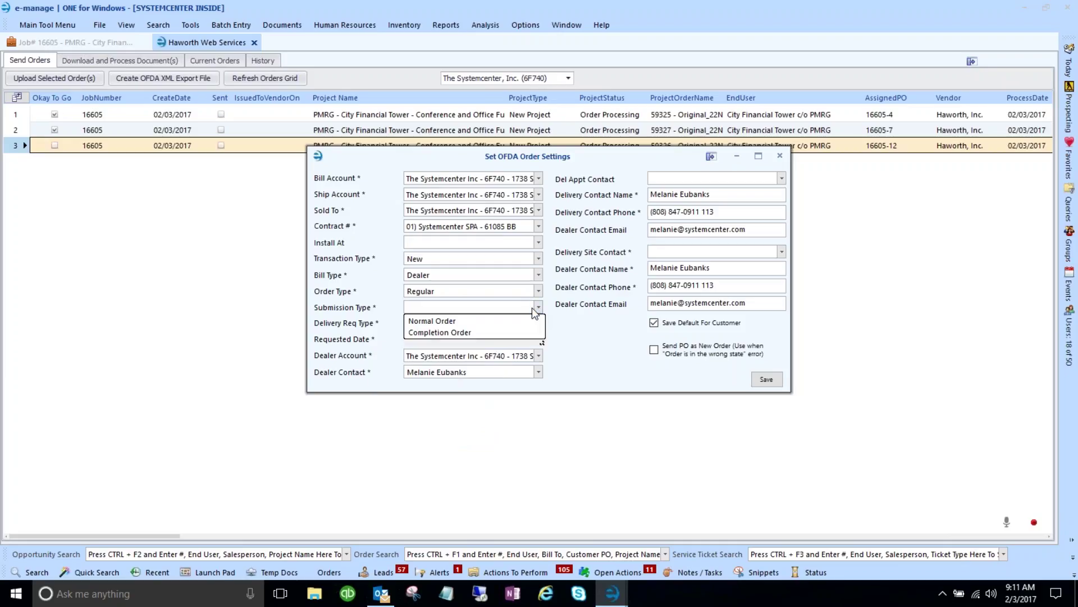
pyautogui.click(502, 321)
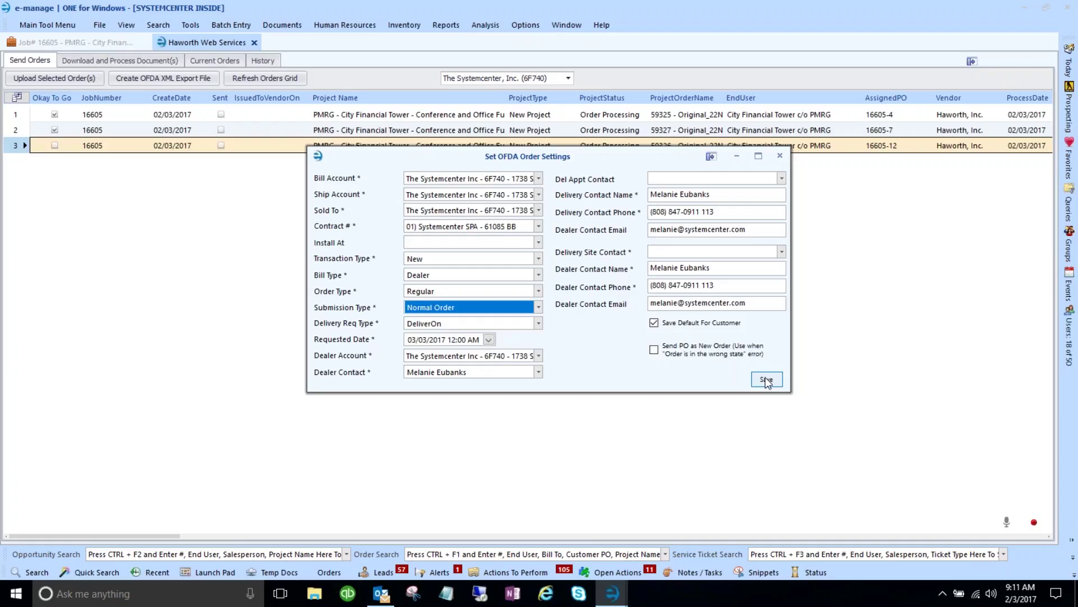
pyautogui.click(766, 379)
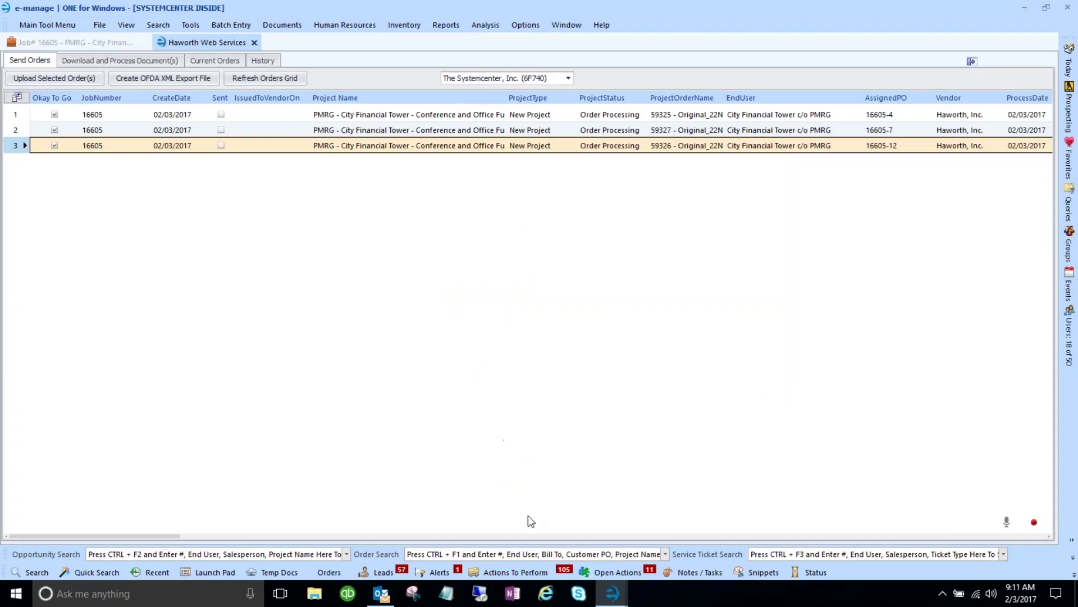
pyautogui.moveTo(614, 603)
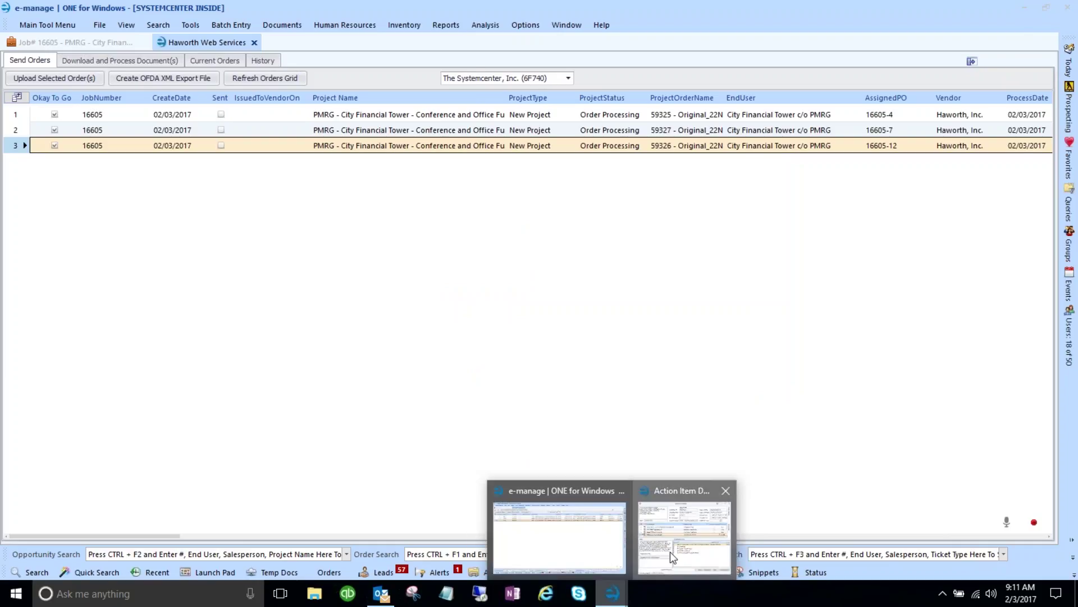
pyautogui.click(670, 551)
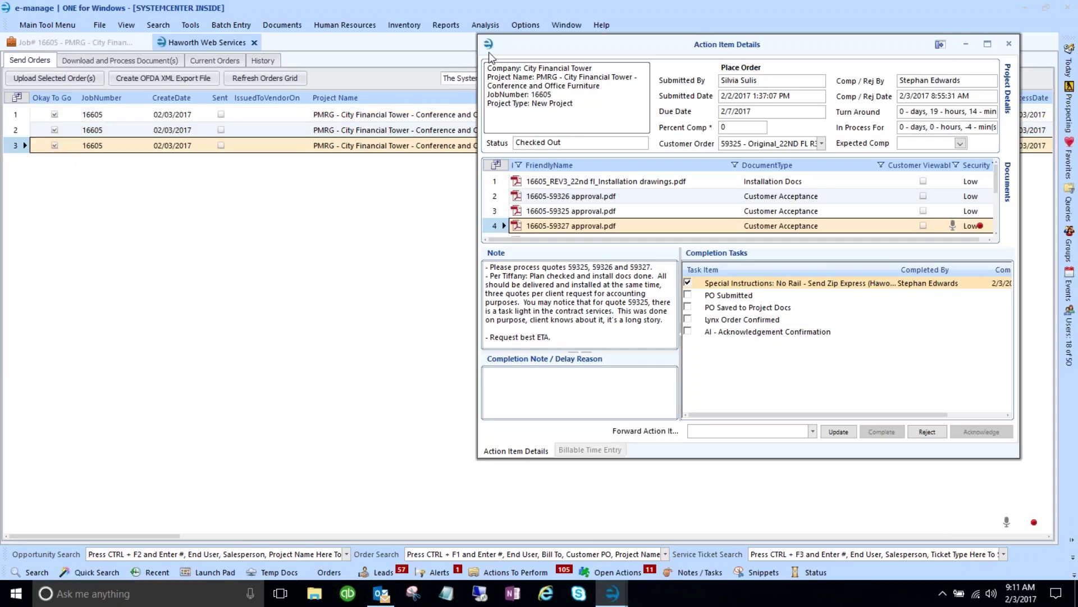
pyautogui.click(965, 44)
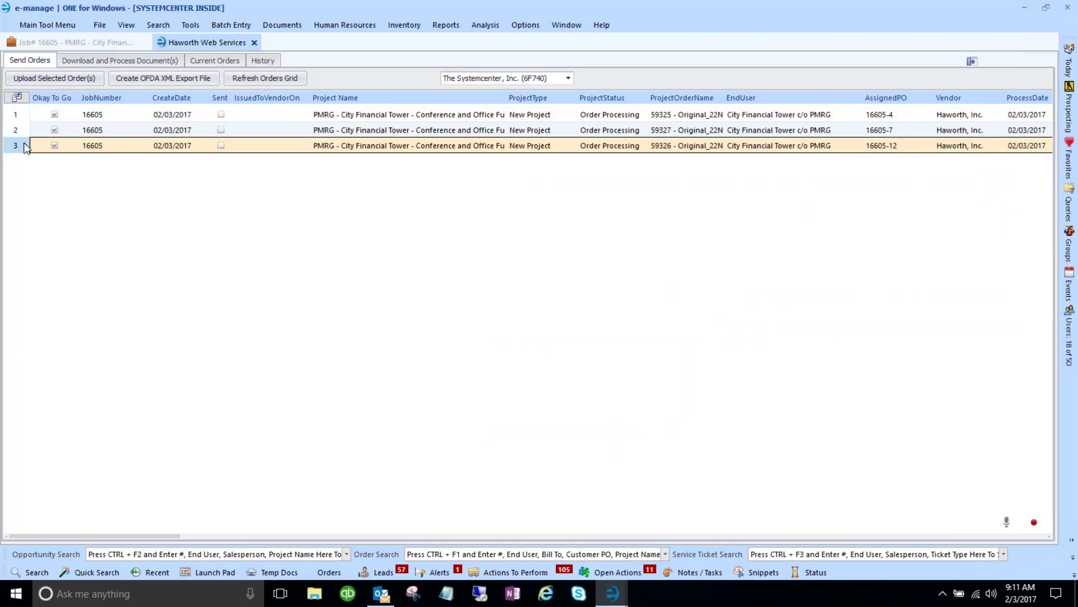
# - Select the three 16605 orders and upload them to Haworth
pyautogui.keyDown('shift'); pyautogui.click(17, 115); pyautogui.keyUp('shift')
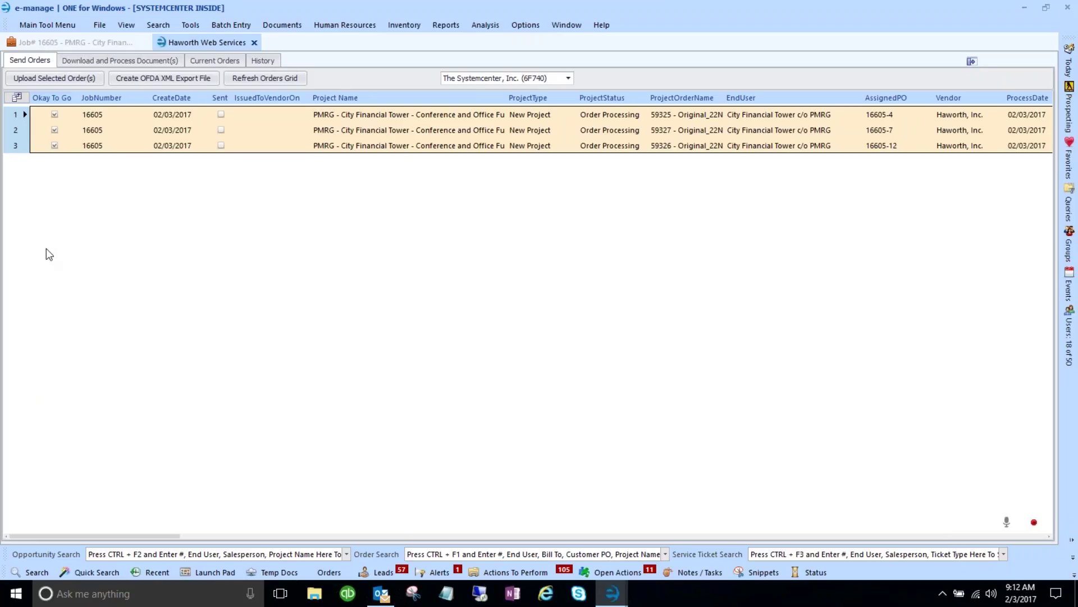
pyautogui.click(63, 81)
pyautogui.click(64, 83)
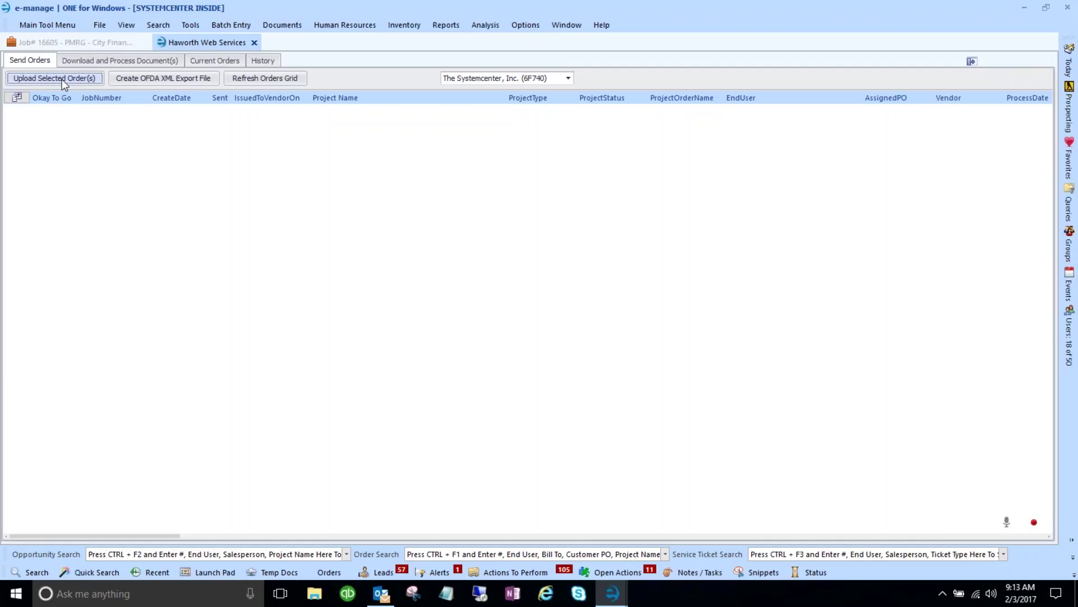
# - Open Current Orders and review transmitted orders 16605-4, 16605-7 and 16605-12
pyautogui.click(208, 61)
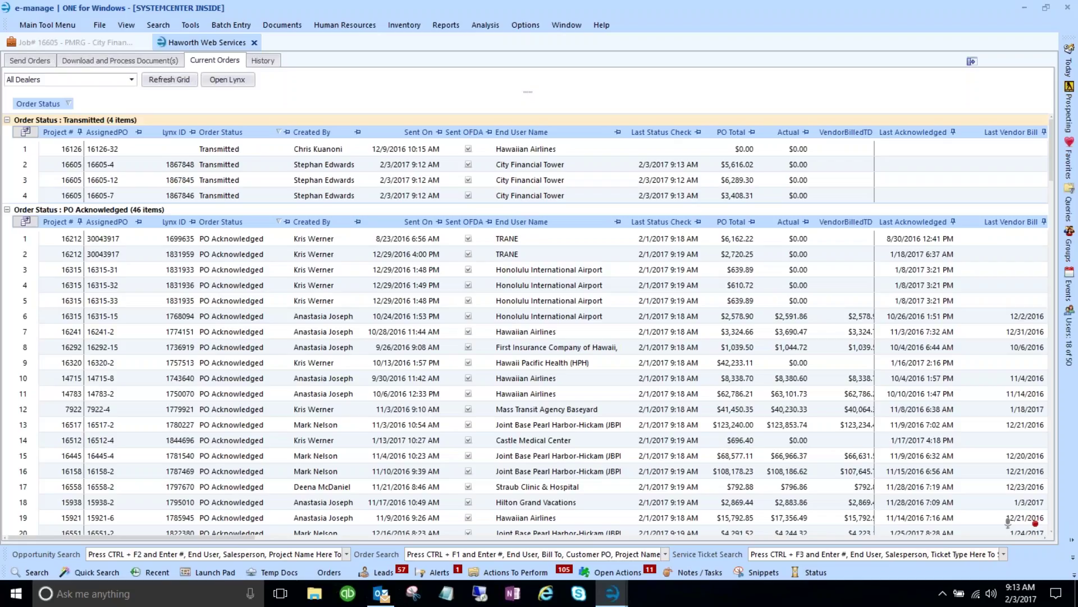
pyautogui.click(224, 165)
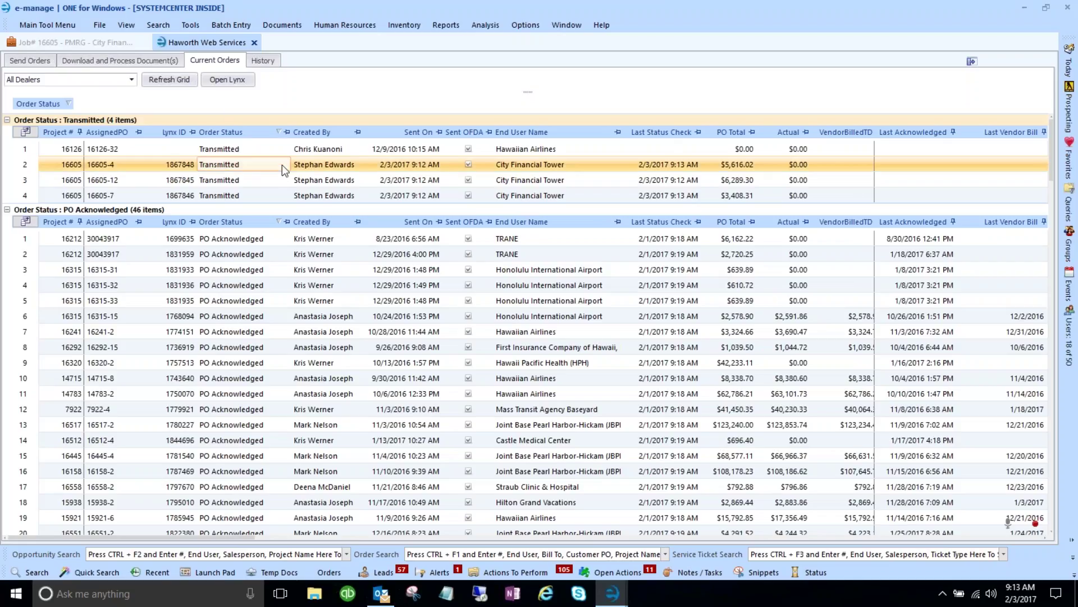
pyautogui.click(225, 180)
pyautogui.click(223, 195)
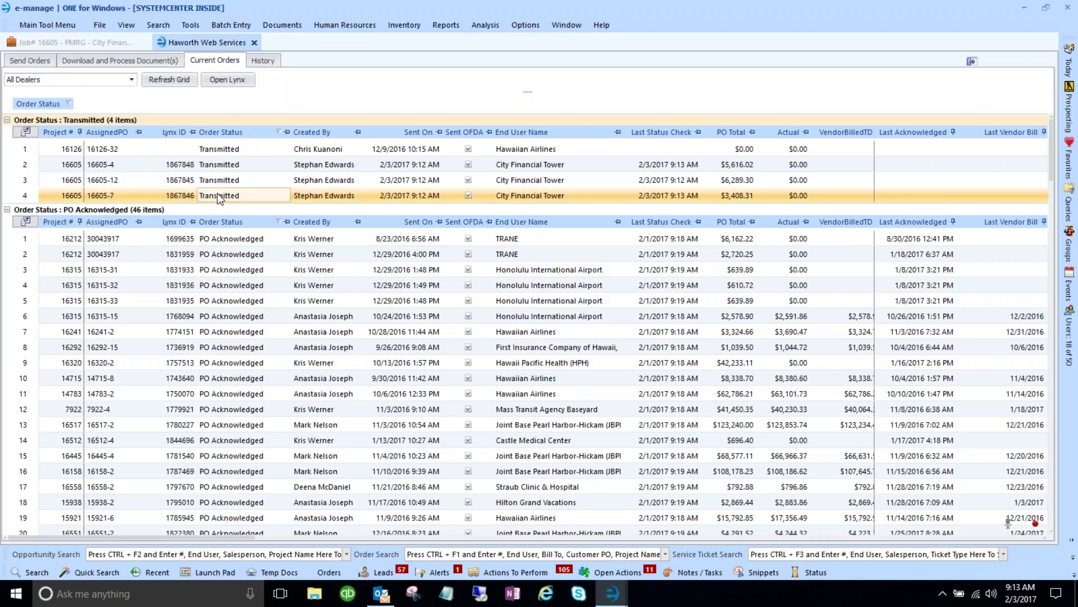
pyautogui.click(222, 179)
pyautogui.click(222, 164)
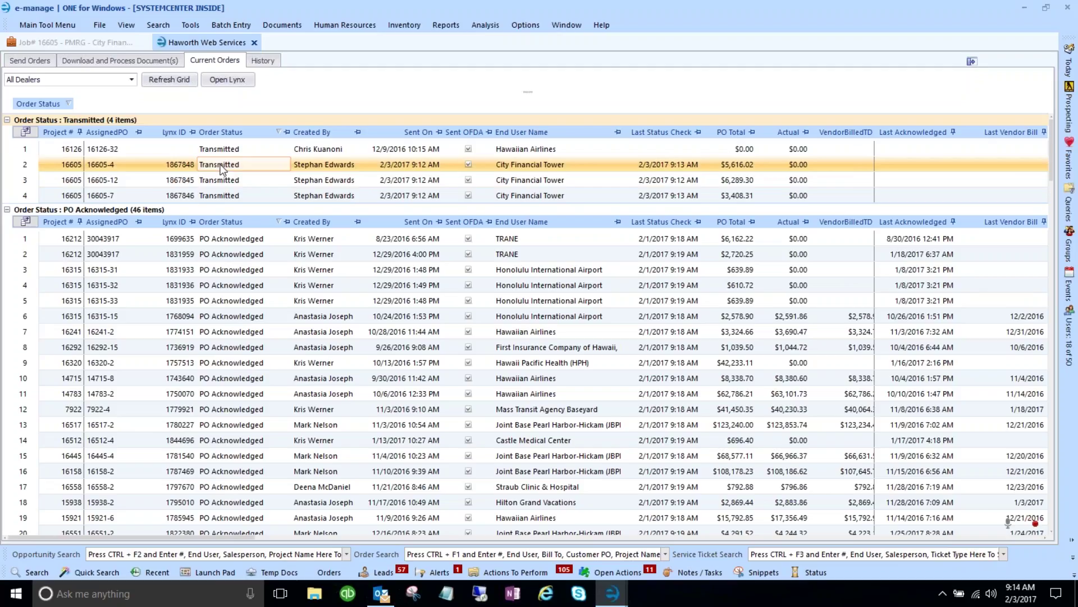
# - Look through the PO Acknowledged, Confirmed and Complete order groups
pyautogui.scroll(-5, 216, 182)
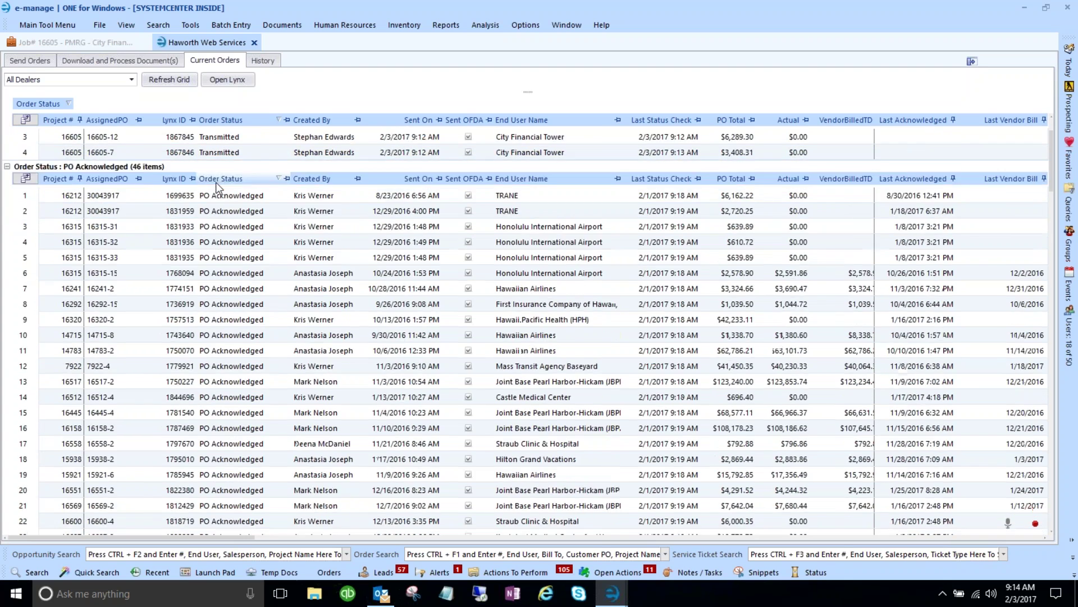
pyautogui.click(215, 182)
pyautogui.scroll(-4, 216, 182)
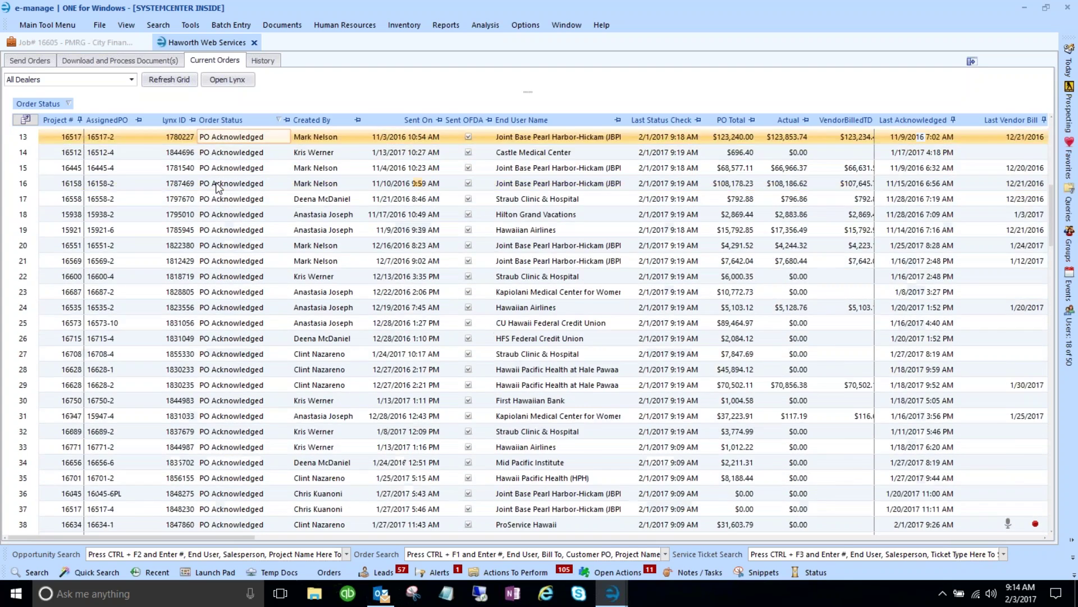
pyautogui.click(216, 182)
pyautogui.scroll(-1, 215, 182)
pyautogui.scroll(-7, 216, 182)
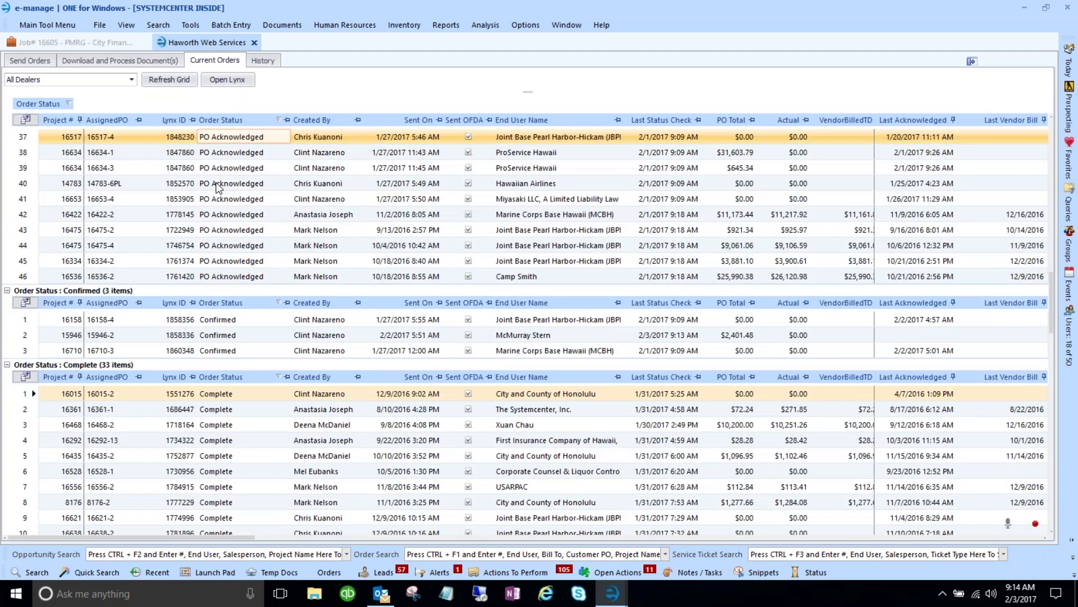
pyautogui.click(216, 182)
pyautogui.scroll(-4, 215, 182)
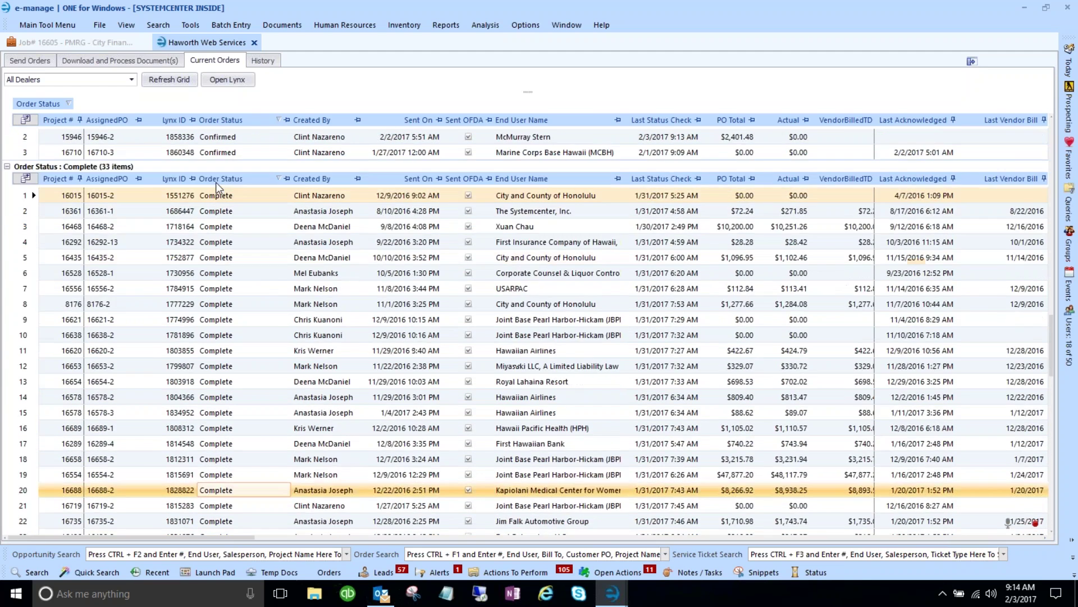
pyautogui.click(216, 182)
pyautogui.moveTo(217, 183)
pyautogui.mouseDown()
pyautogui.moveTo(228, 171)
pyautogui.moveTo(186, 208)
pyautogui.moveTo(230, 187)
pyautogui.moveTo(221, 136)
pyautogui.moveTo(221, 188)
pyautogui.mouseUp()
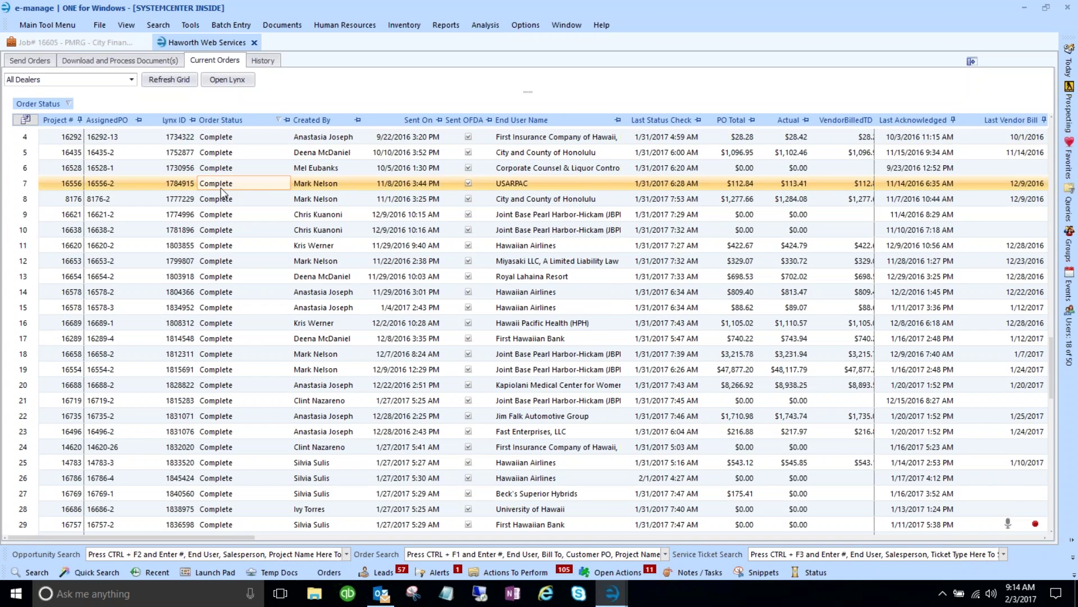
pyautogui.scroll(3, 221, 188)
pyautogui.scroll(2, 220, 187)
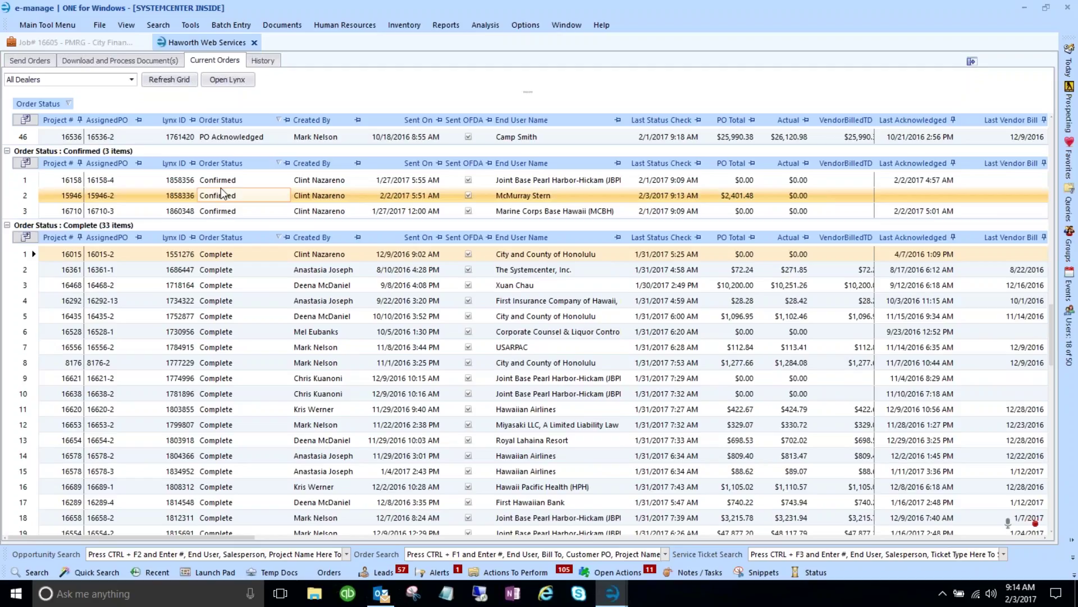
pyautogui.scroll(1, 221, 188)
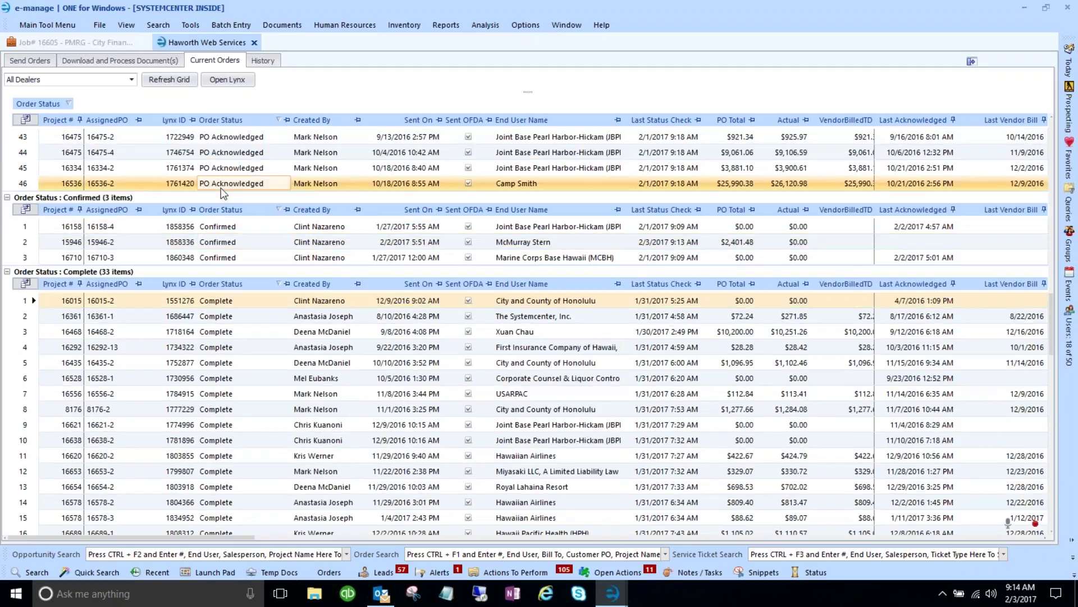
pyautogui.scroll(1, 221, 188)
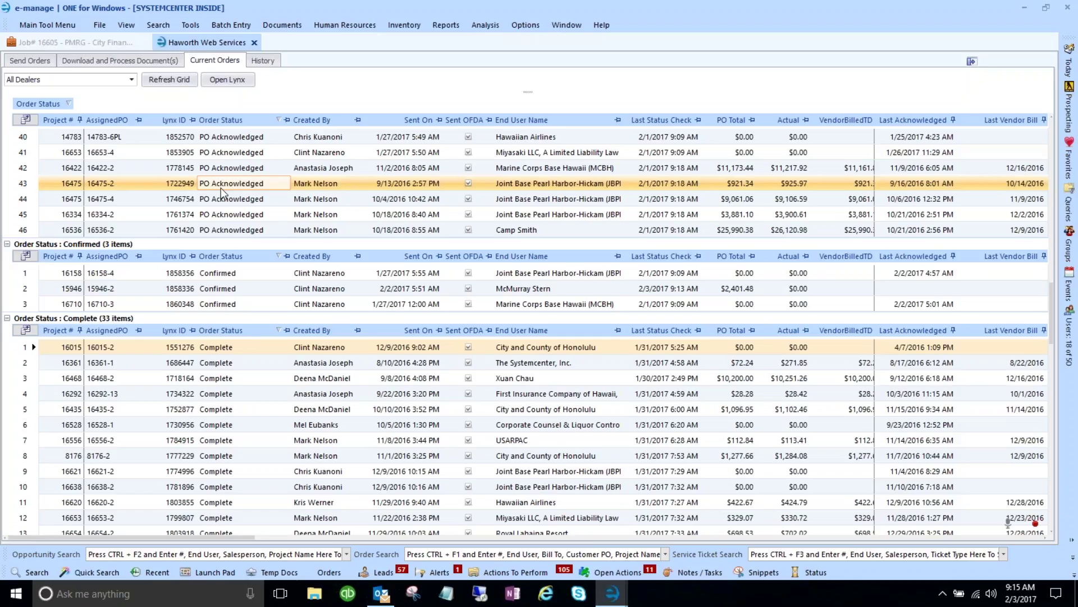
# - Download the new Haworth acknowledgment documents, then go back to the Current Orders list
pyautogui.click(134, 62)
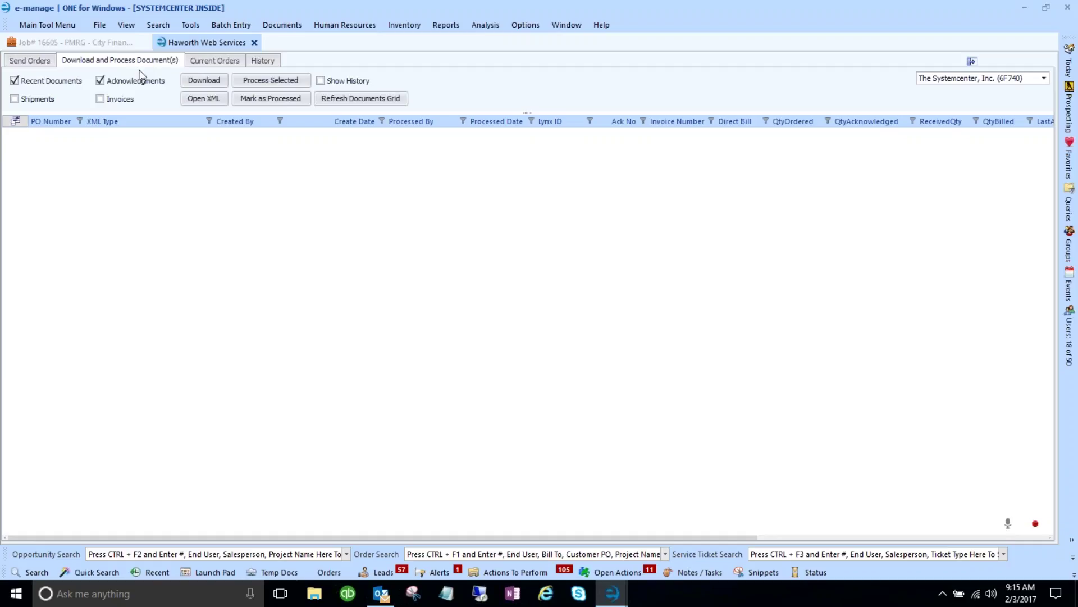
pyautogui.click(207, 84)
pyautogui.click(217, 62)
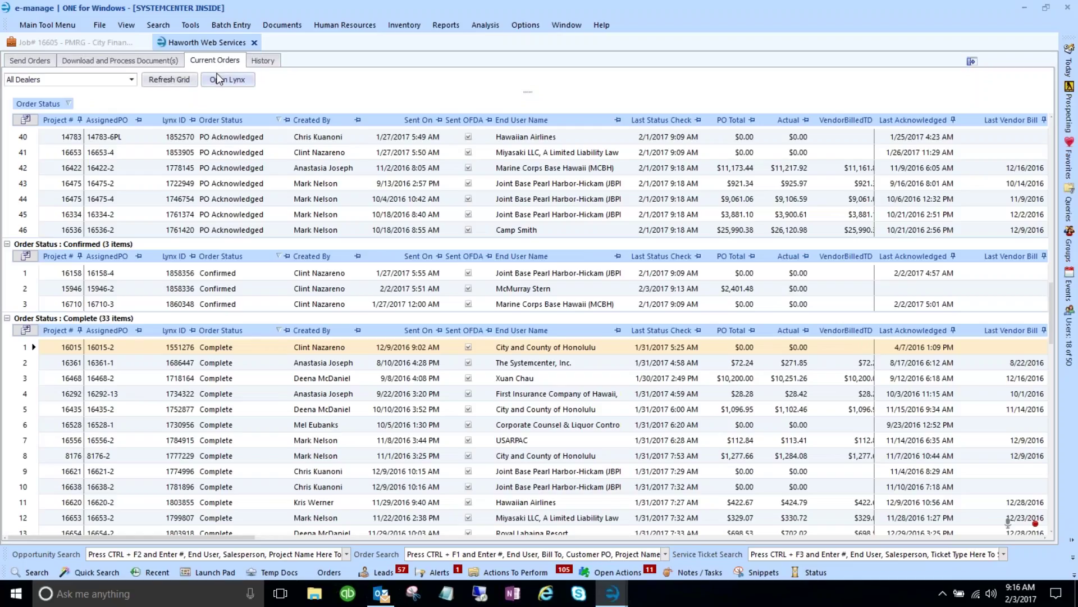
# - Check orders 16422-2, 16315-32, 16605-4 and 16605-12 at the top of Current Orders
pyautogui.click(241, 168)
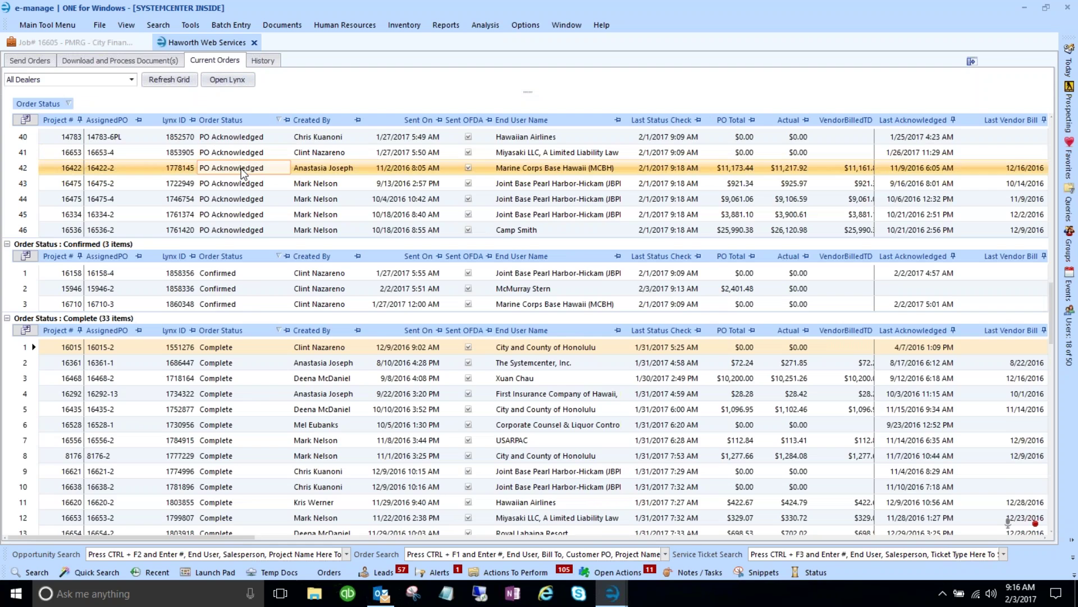
pyautogui.scroll(15, 241, 172)
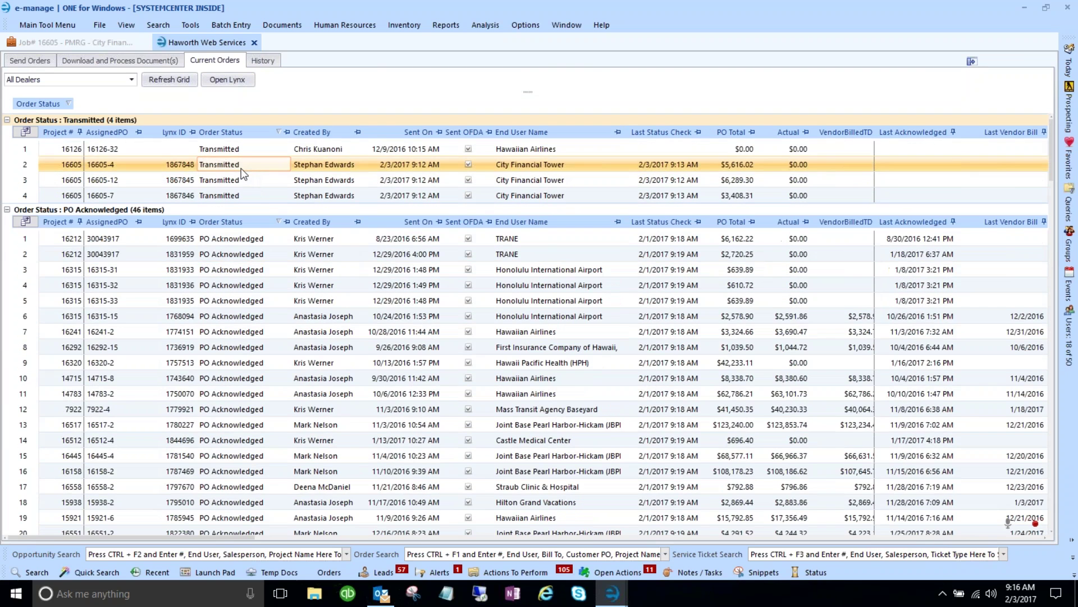
pyautogui.click(288, 282)
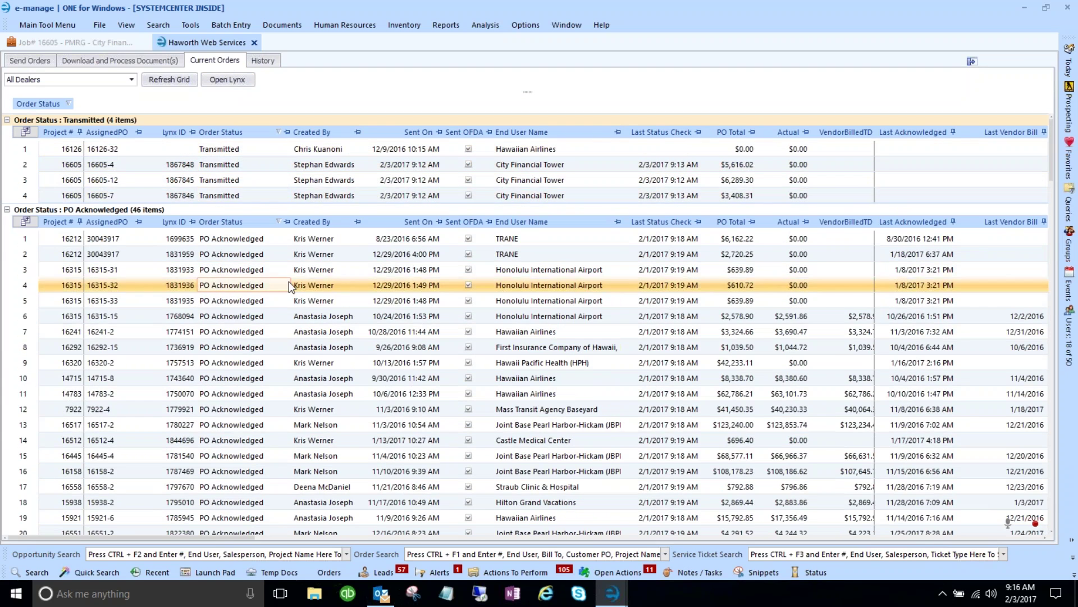
pyautogui.click(215, 167)
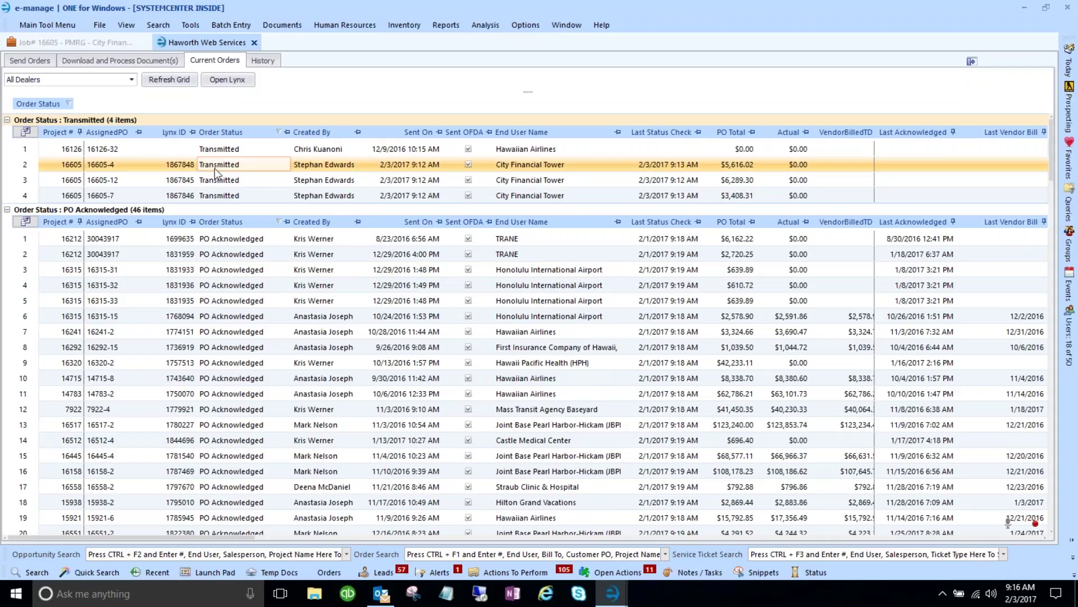
pyautogui.click(212, 185)
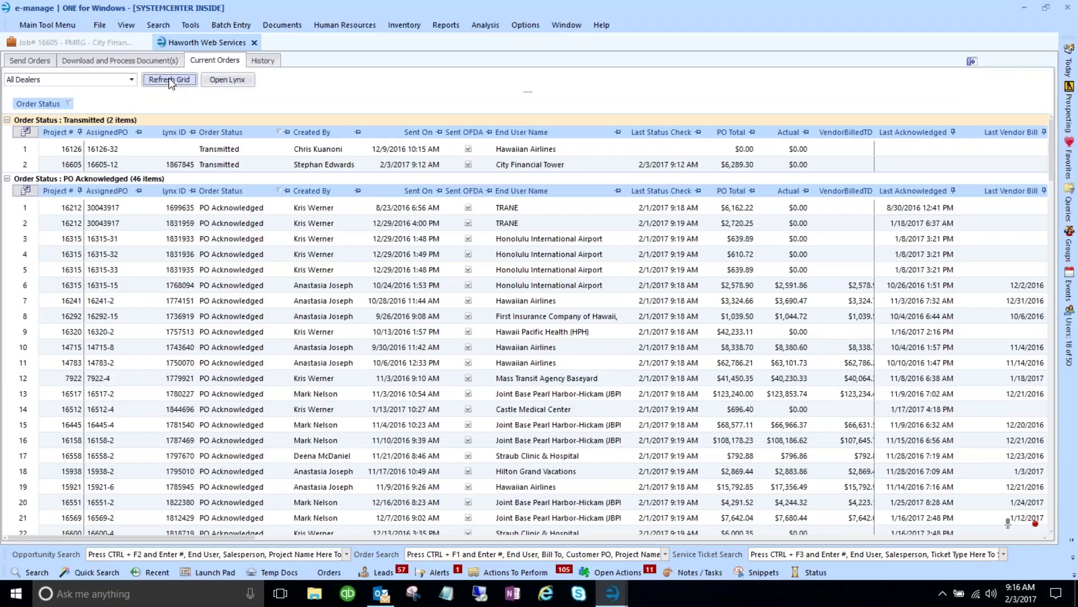
# - Select job 16605's Transmitted order and scroll the grid down to the Confirmed group
pyautogui.click(172, 160)
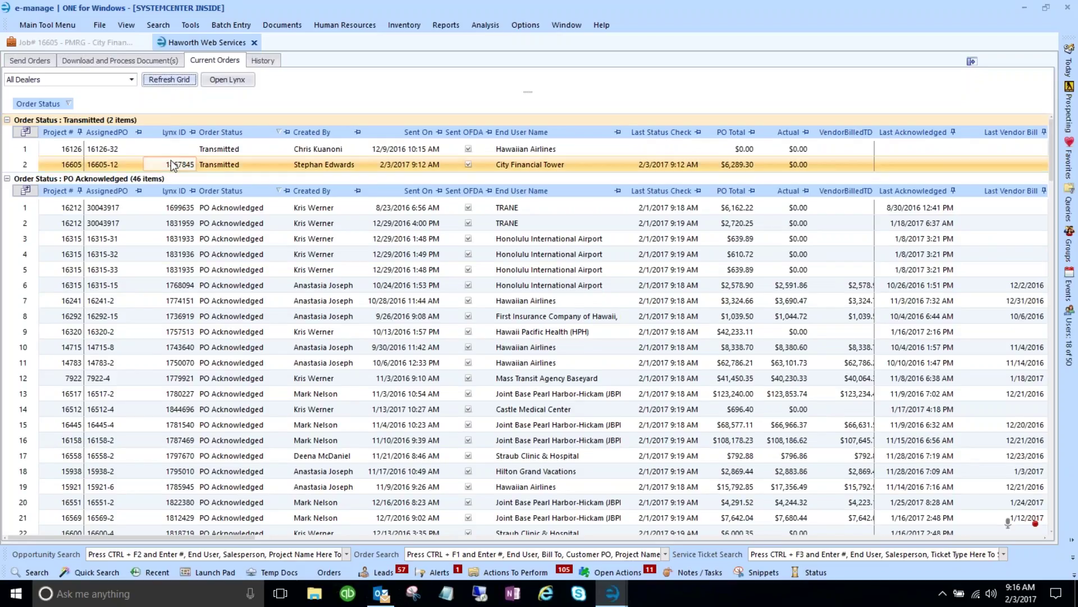
pyautogui.click(263, 178)
pyautogui.click(295, 242)
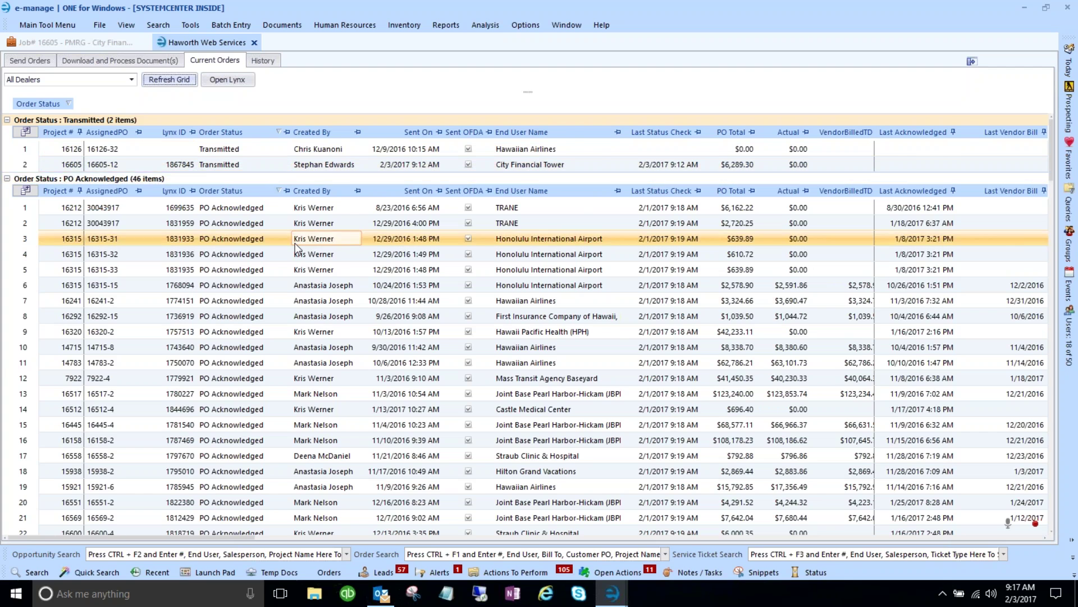
pyautogui.scroll(-2, 295, 243)
pyautogui.click(296, 246)
pyautogui.scroll(-6, 296, 246)
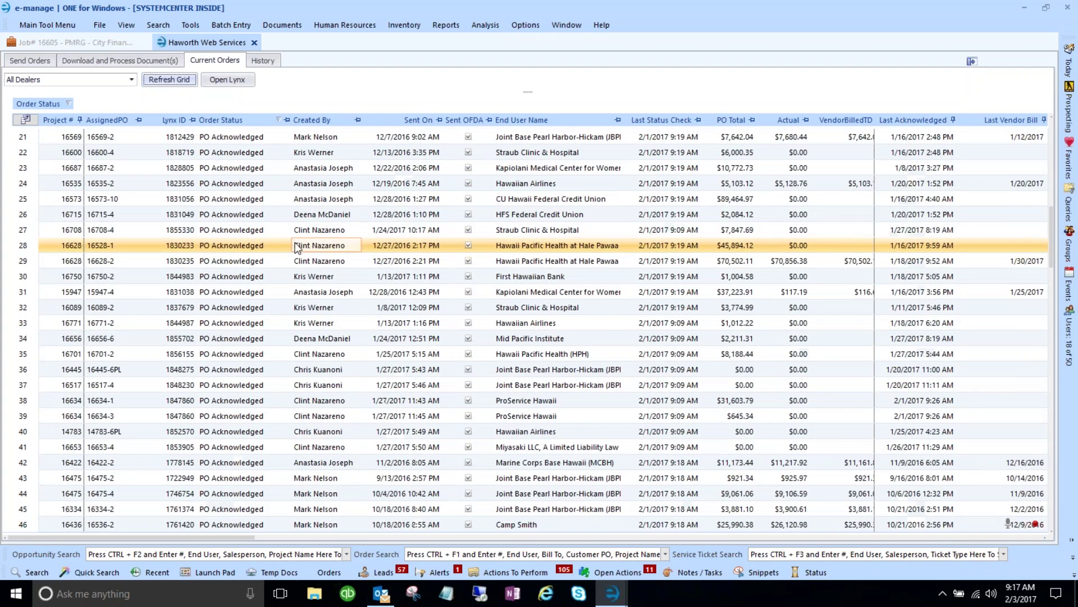
pyautogui.scroll(-4, 296, 247)
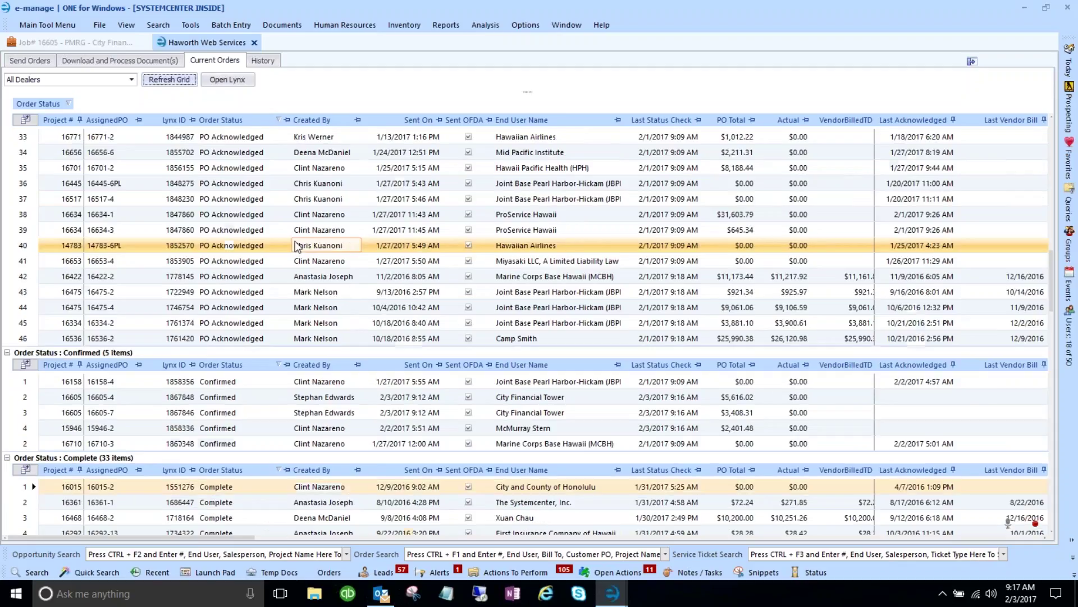
pyautogui.scroll(-1, 296, 247)
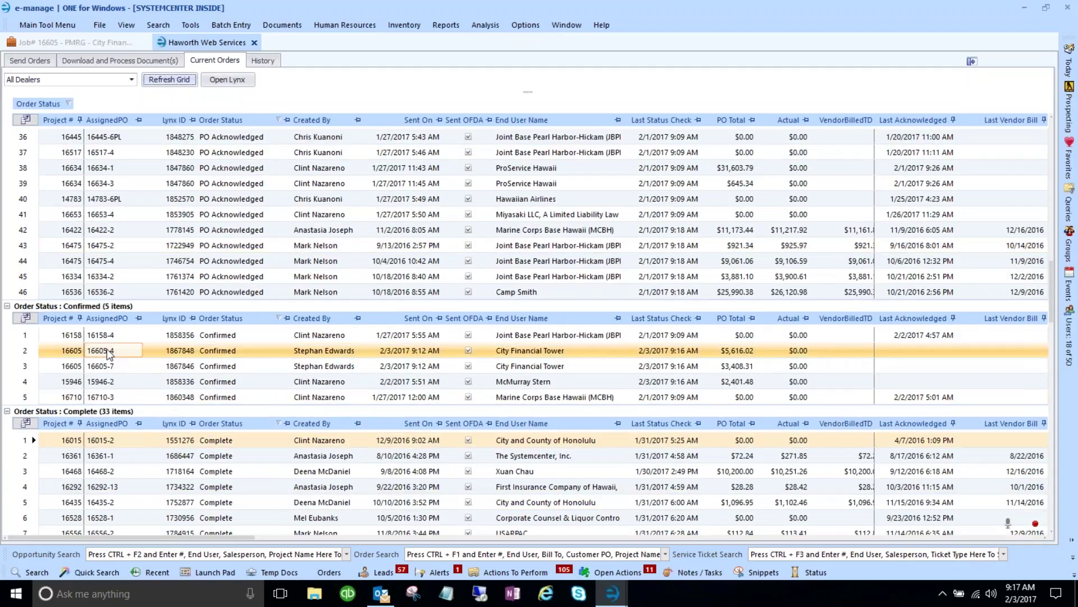
# - Point out orders 16605-4 and 16605-7 listed as Confirmed
pyautogui.click(209, 351)
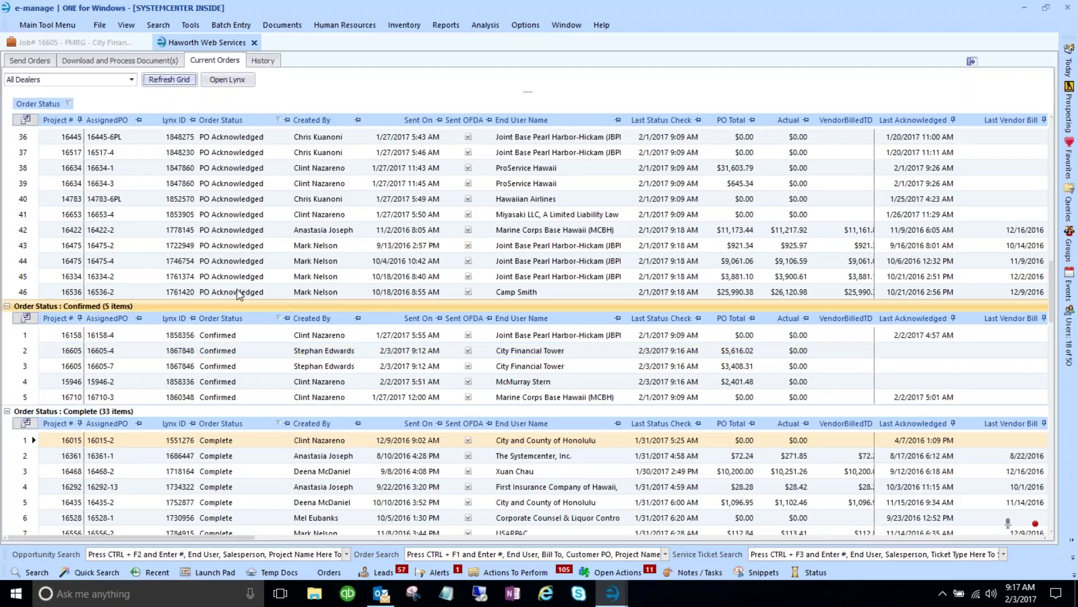
pyautogui.click(254, 235)
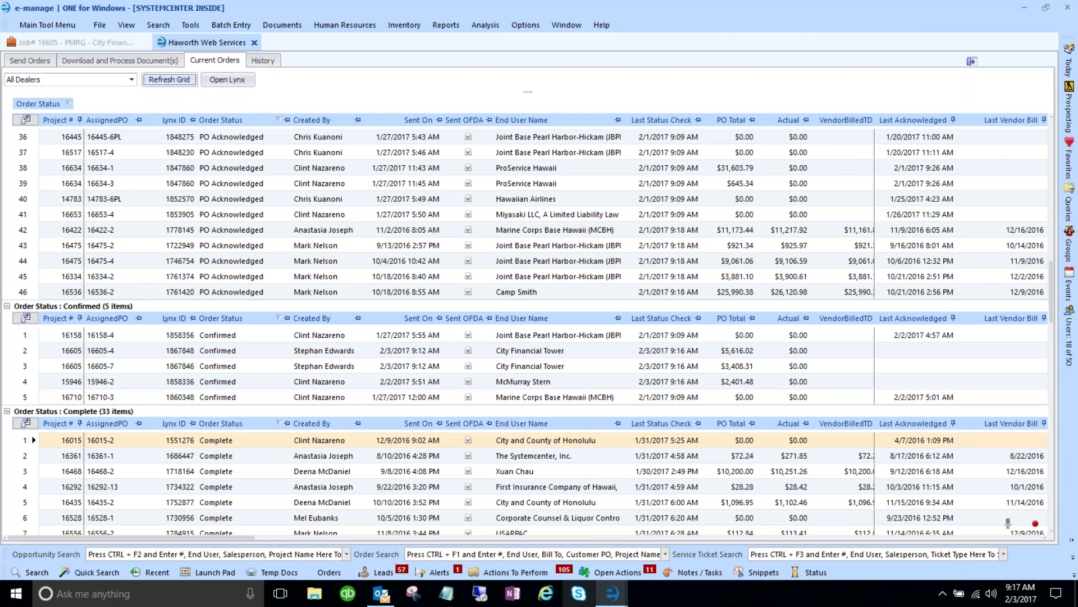
pyautogui.click(612, 593)
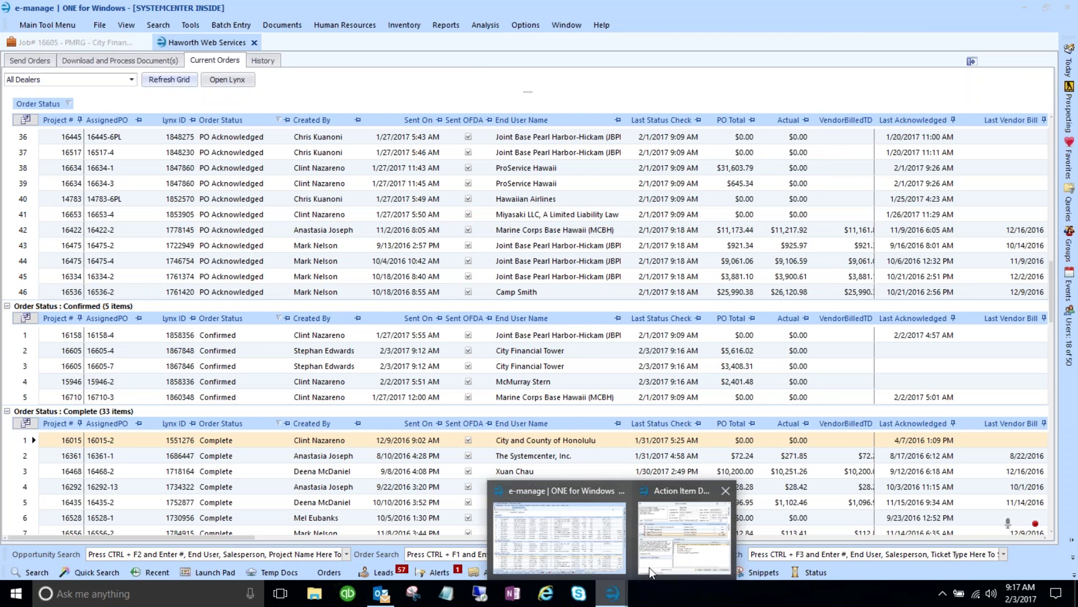
# - In Action Item Details, tick the PO Submitted and PO Saved to Project Docs completion tasks
pyautogui.click(670, 549)
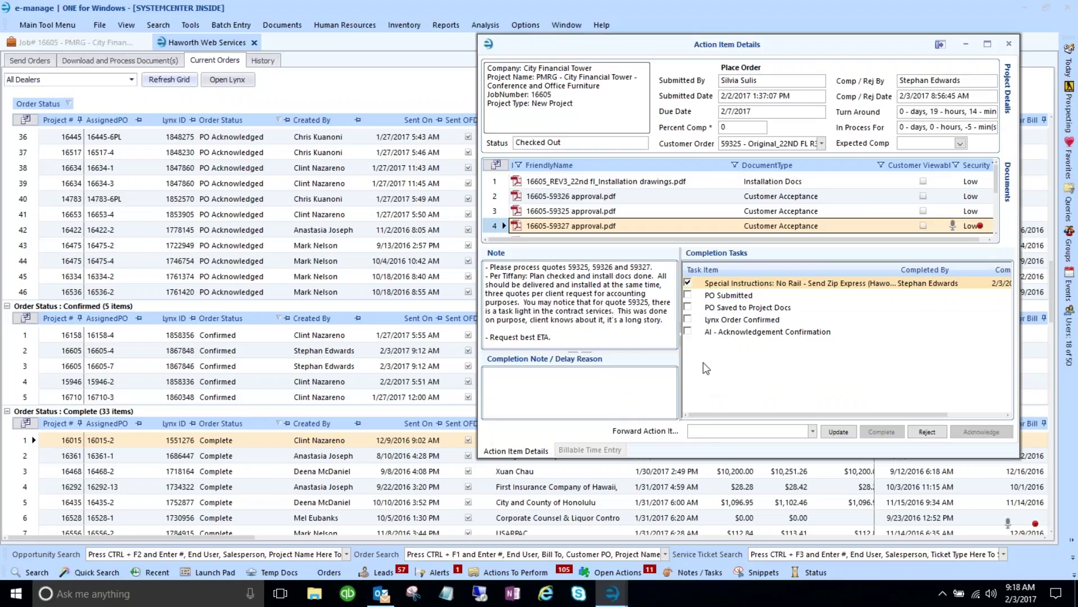
pyautogui.click(689, 296)
pyautogui.click(688, 307)
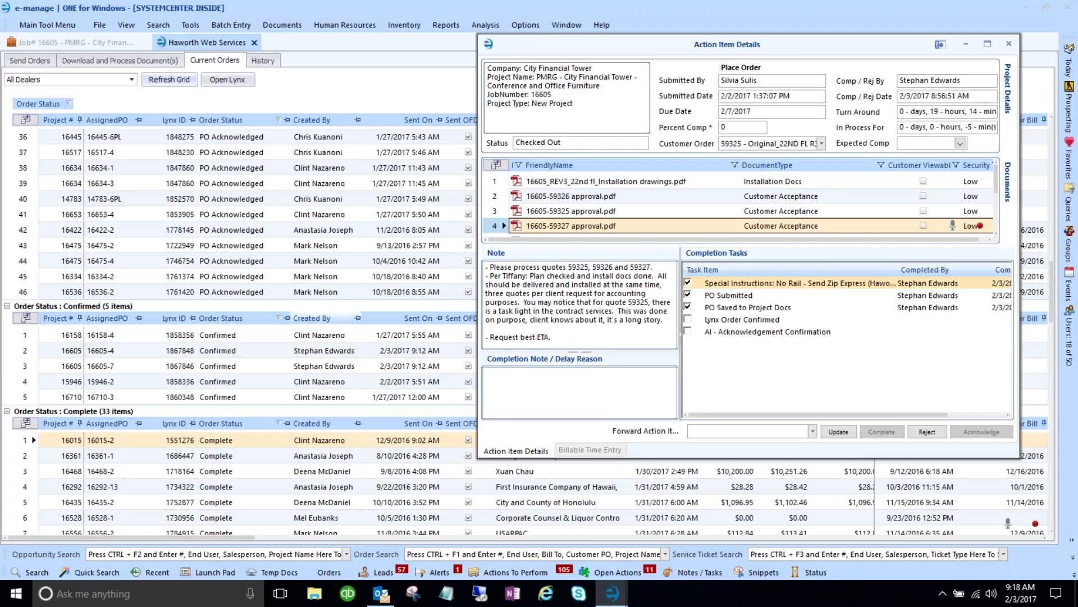
# - Select Confirmed orders 16605-4 and 16605-7, then bring up Actions To Perform
pyautogui.click(170, 352)
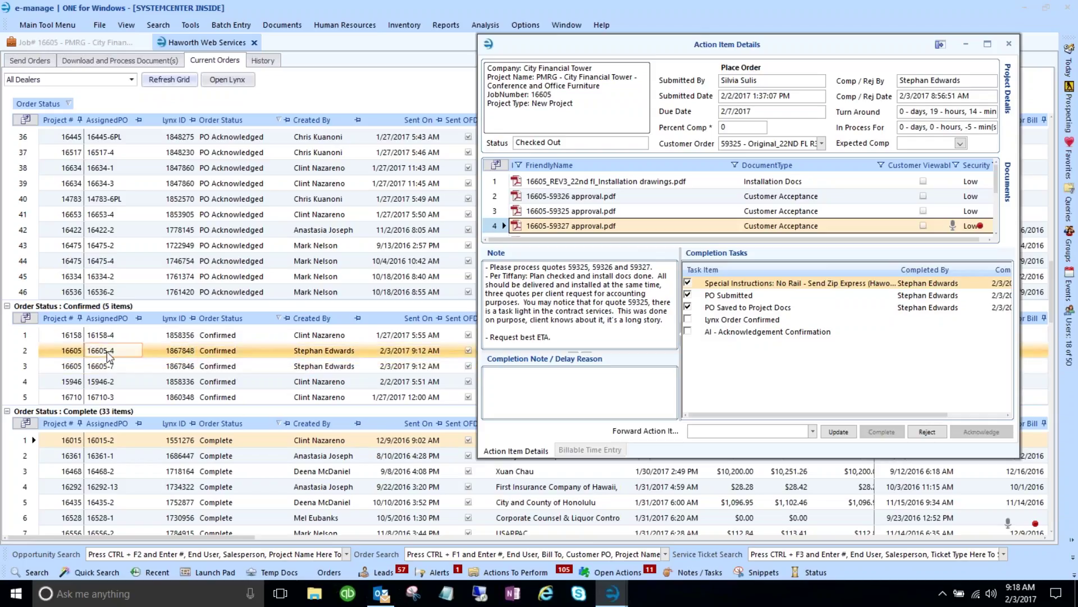
pyautogui.click(187, 366)
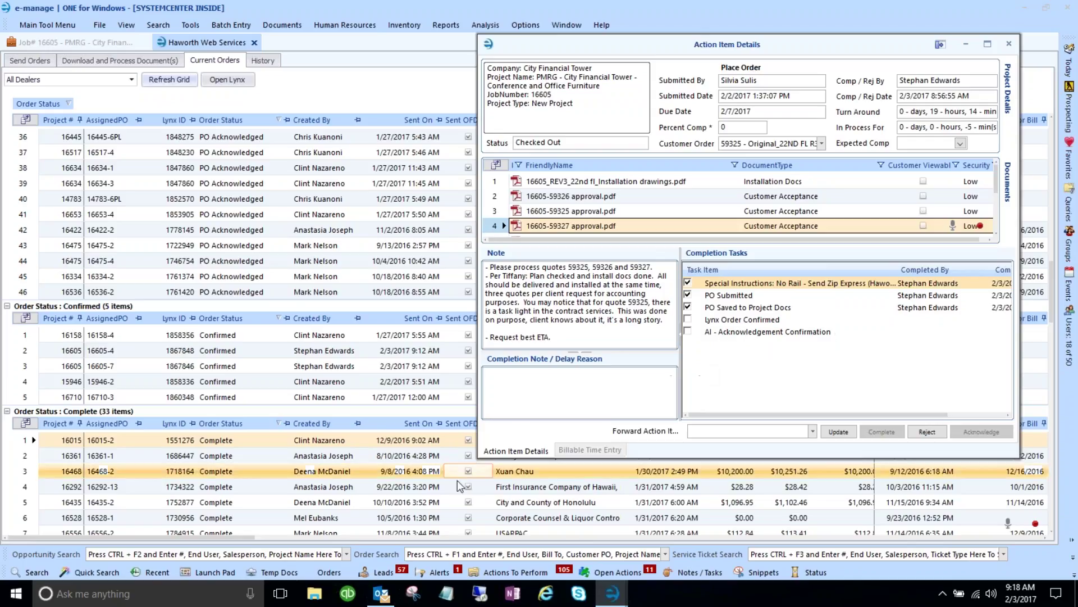
pyautogui.click(512, 572)
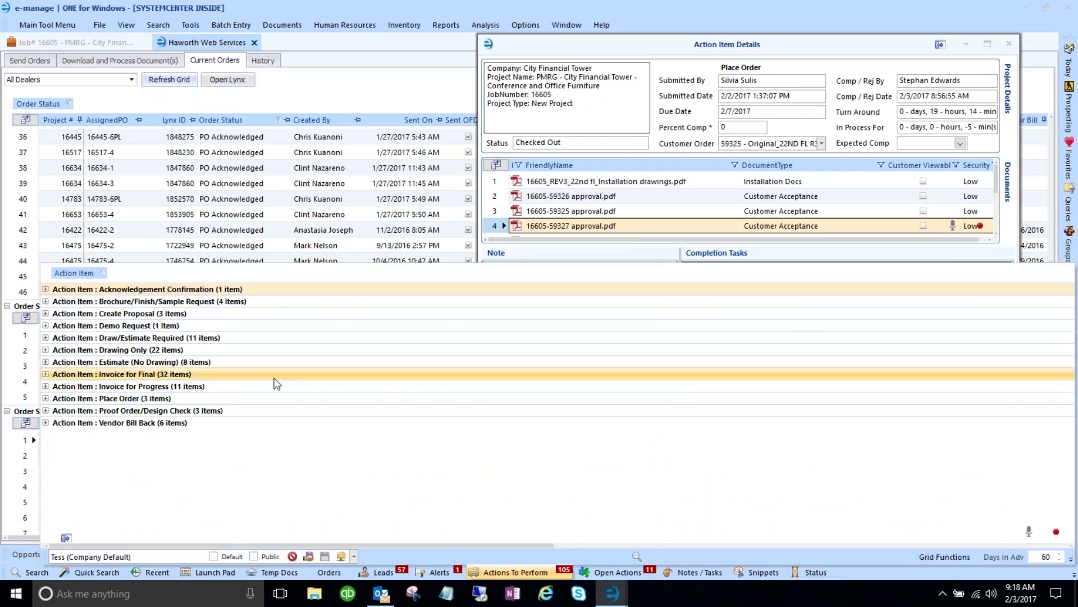
# - Expand and collapse the Acknowledgement Confirmation group, then minimise Action Item Details
pyautogui.click(46, 289)
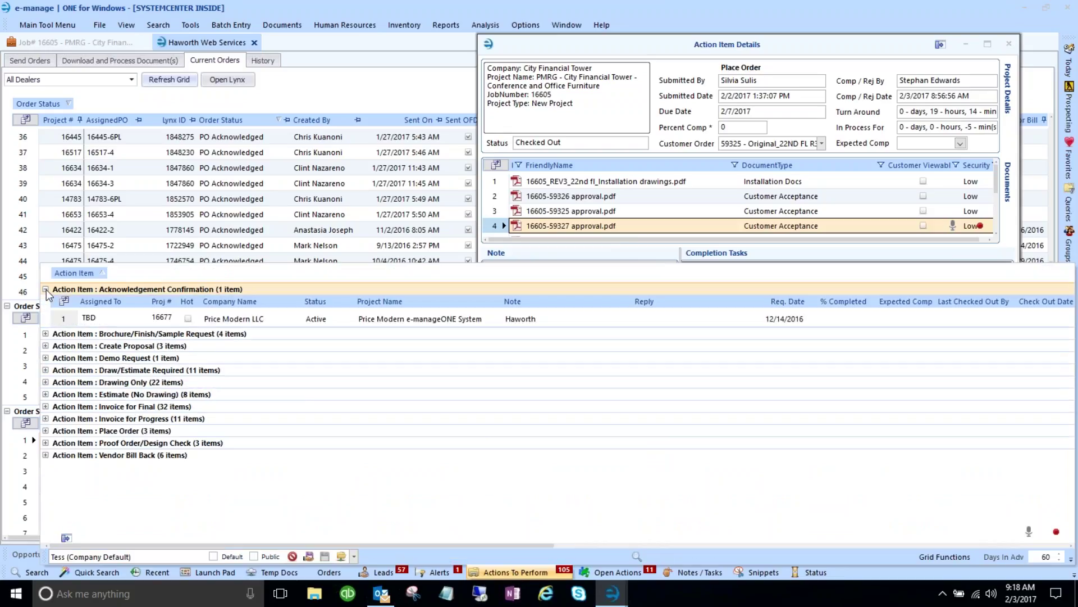
pyautogui.click(46, 290)
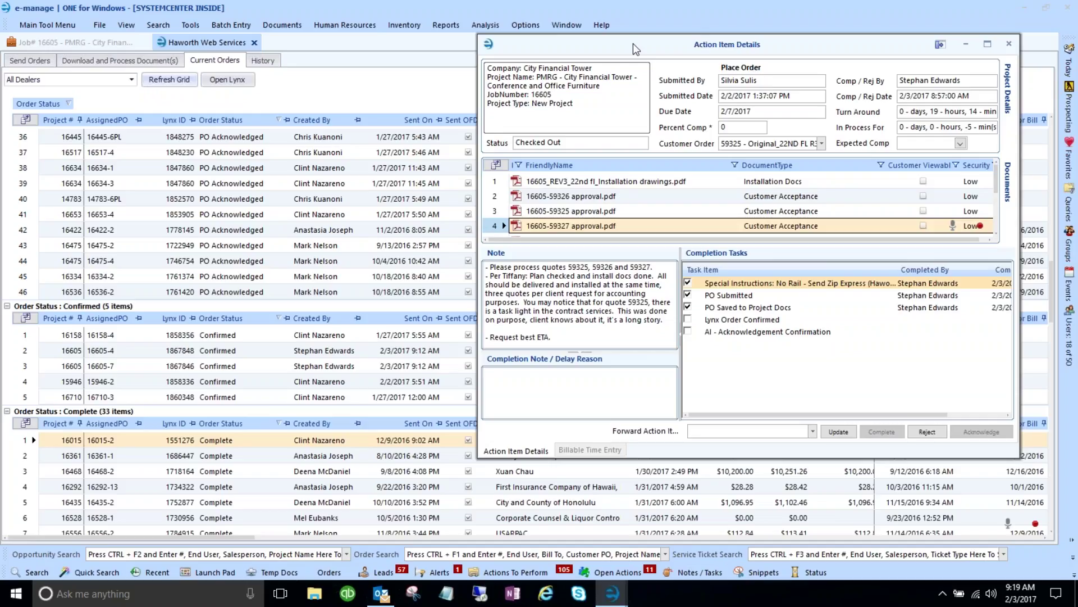
pyautogui.click(969, 43)
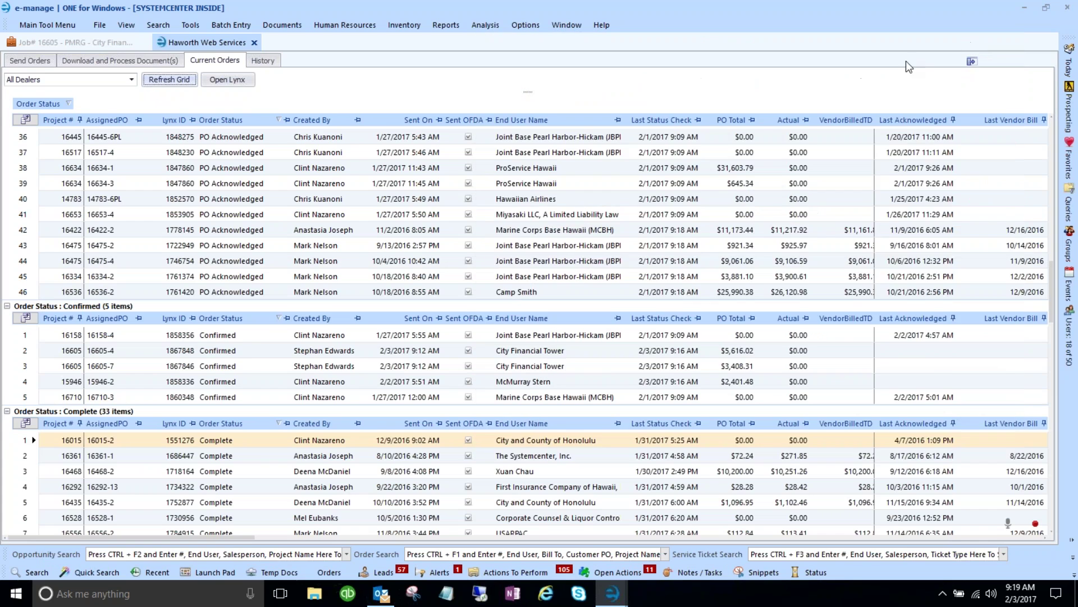
# - Refresh Current Orders with Transmitted order 16605-12 selected, then restore Action Item Details
pyautogui.click(304, 261)
pyautogui.scroll(13, 302, 260)
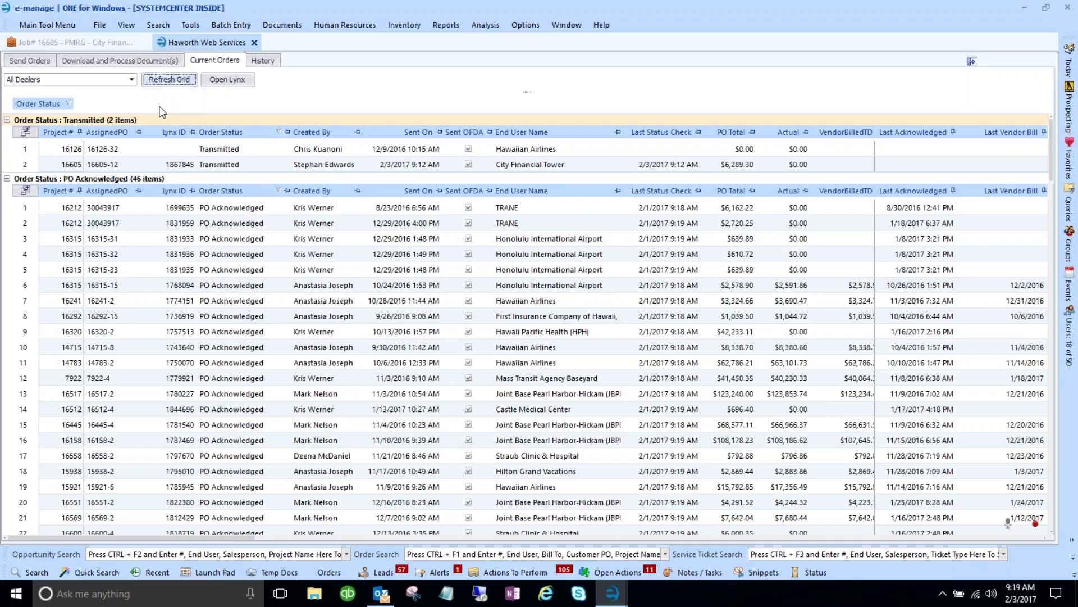
pyautogui.click(23, 164)
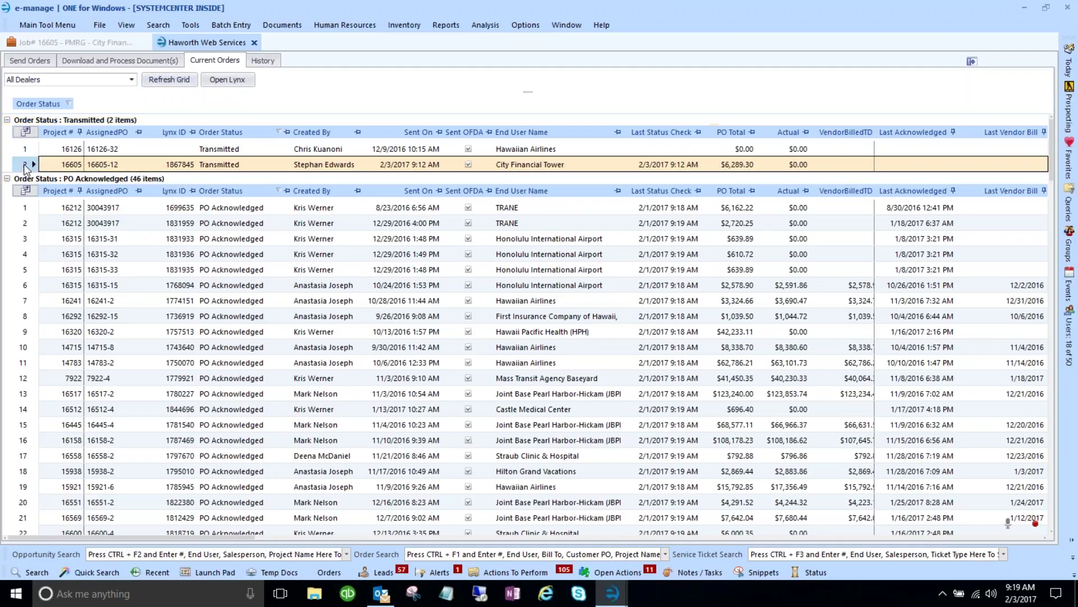
pyautogui.click(167, 81)
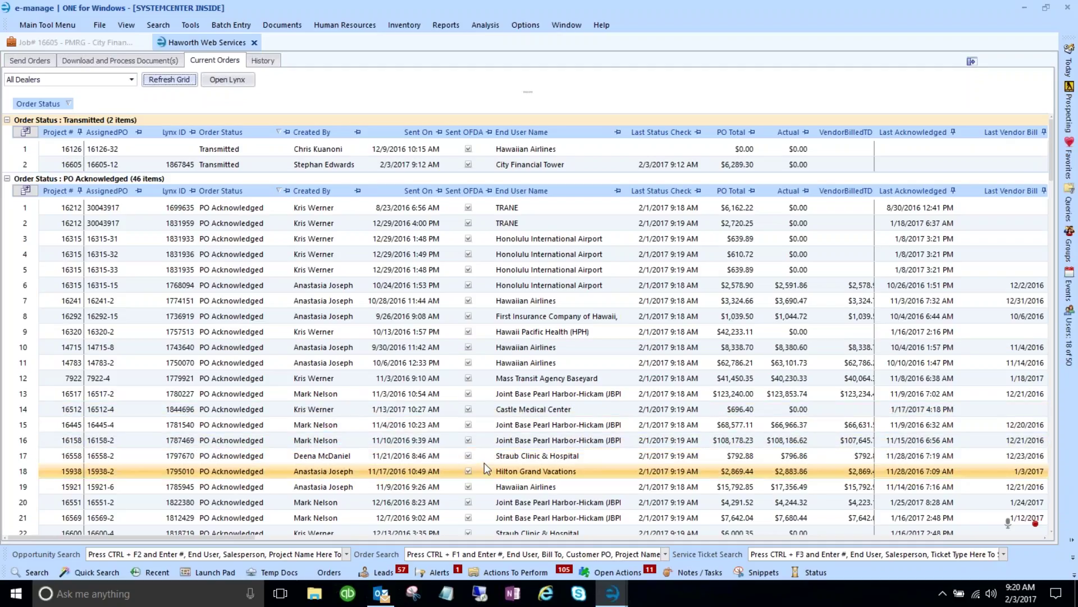
pyautogui.moveTo(617, 601)
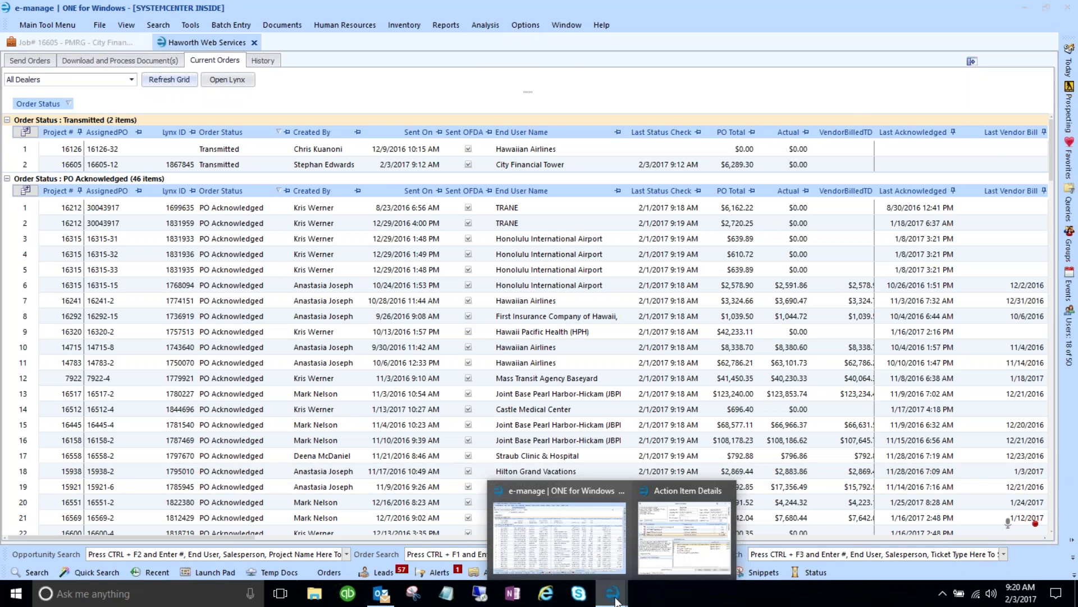
pyautogui.click(669, 568)
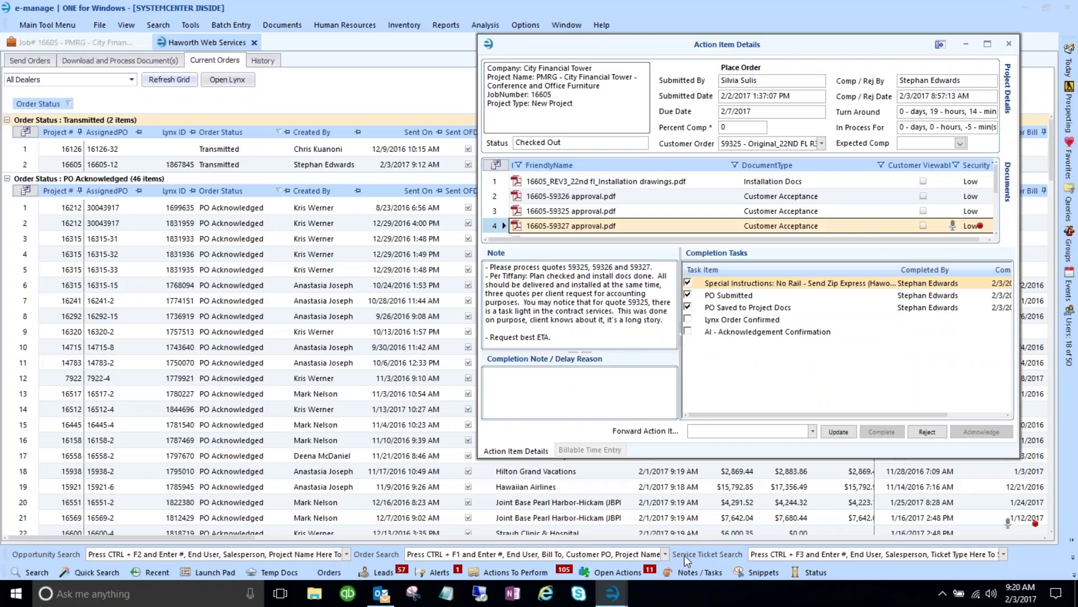
# - Show job 16605's 12 purchase orders behind Action Item Details and click into the Completion Note
pyautogui.click(565, 384)
pyautogui.click(50, 43)
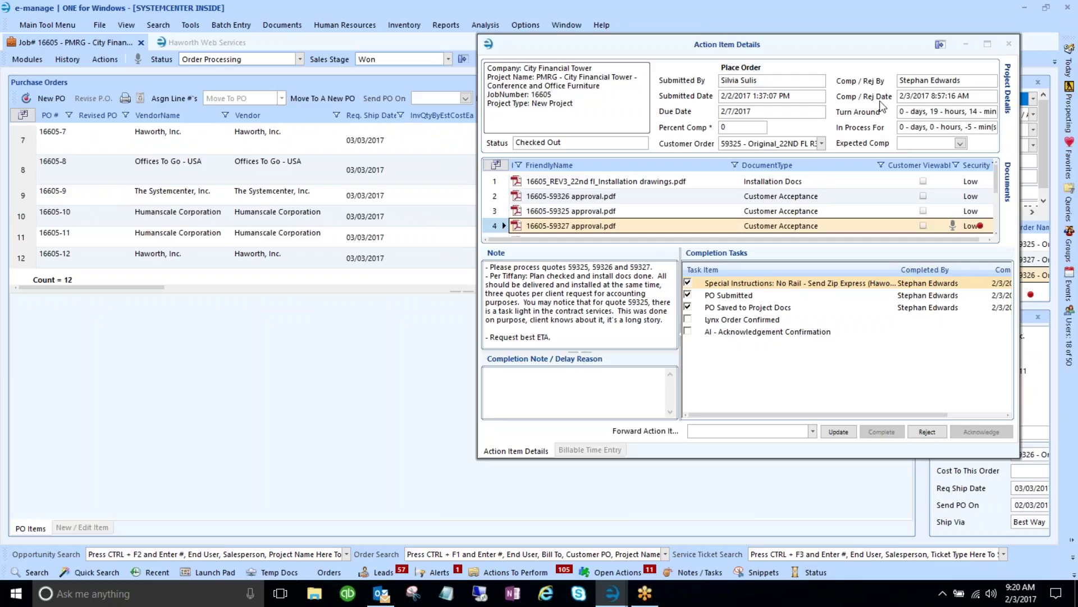
pyautogui.moveTo(765, 44); pyautogui.dragTo(639, 249)
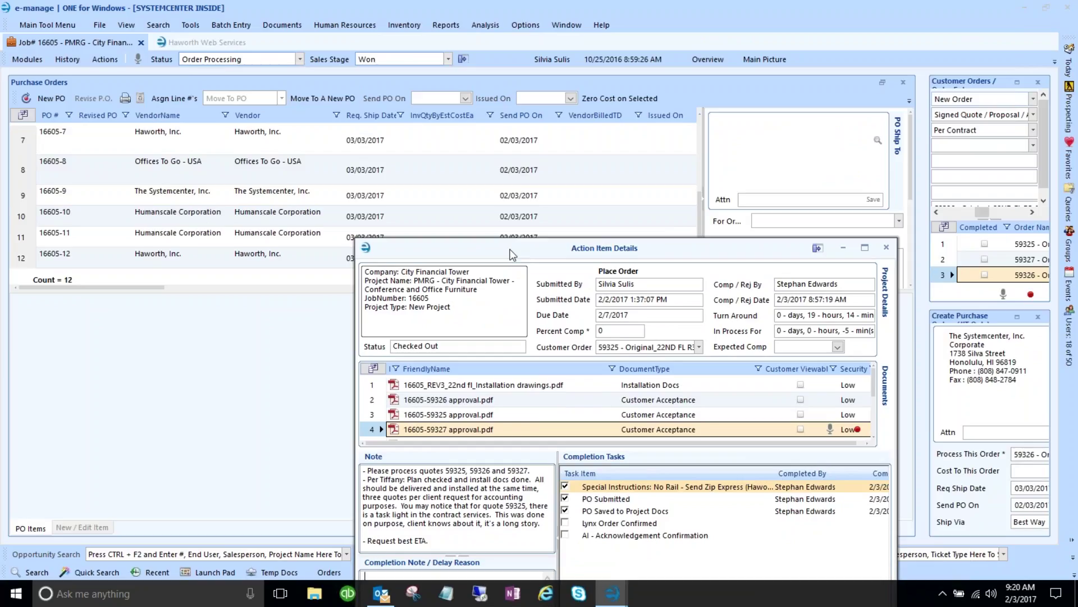
pyautogui.moveTo(510, 251); pyautogui.dragTo(531, 165)
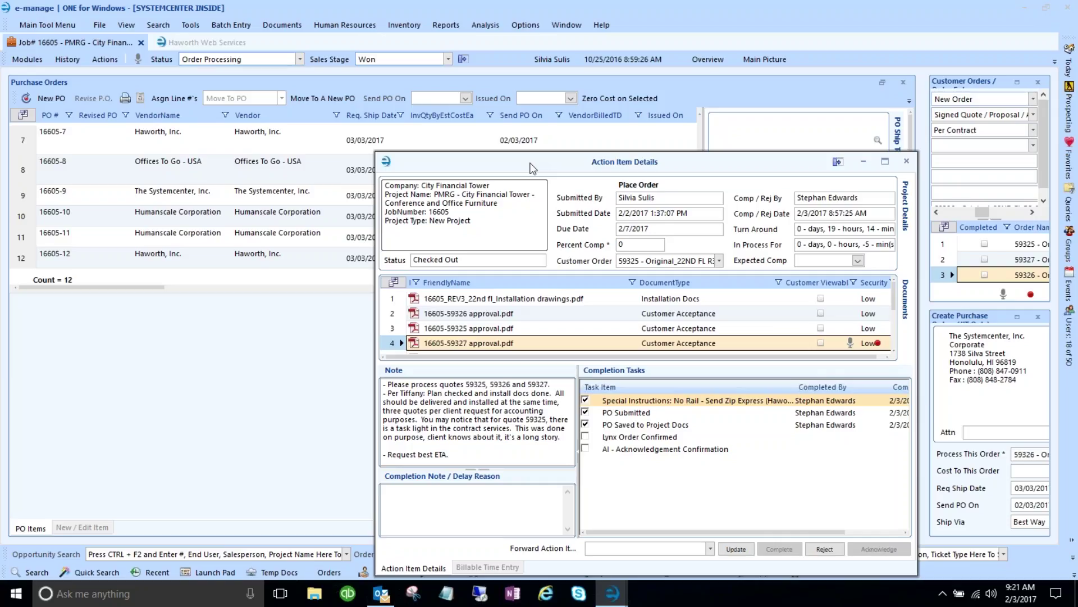
pyautogui.click(388, 491)
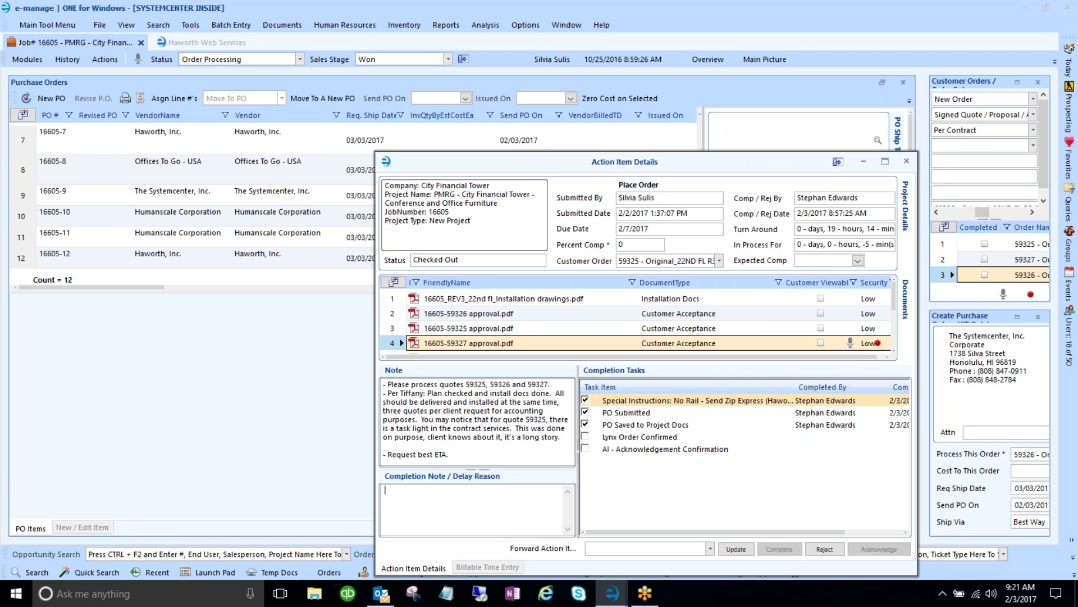